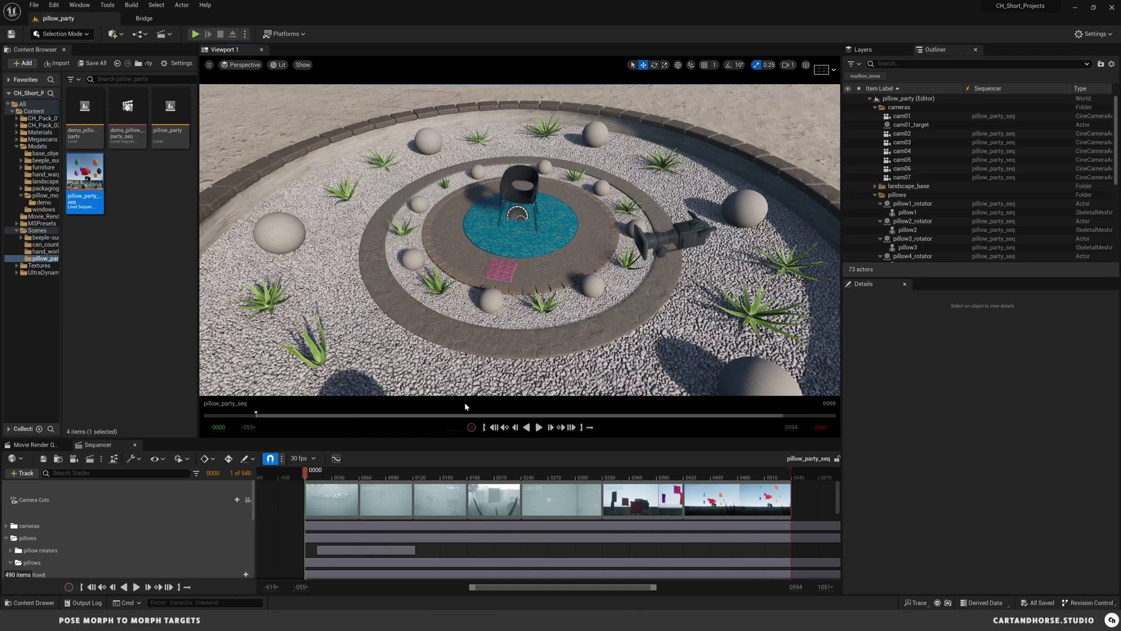
Preview the pillow_party_seq animation in the free view, and again through the camera cuts up to frame 471.
right_drag(490, 296, 488, 256)
right_drag(516, 302, 521, 297)
drag(314, 476, 741, 472)
click(313, 475)
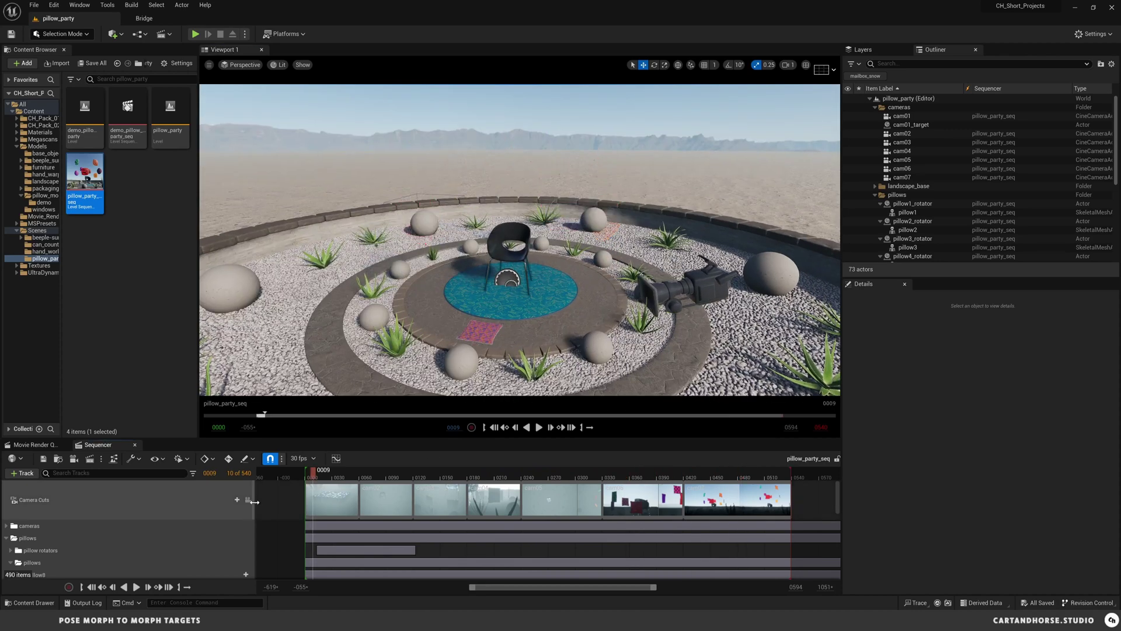
click(248, 500)
drag(324, 477, 729, 473)
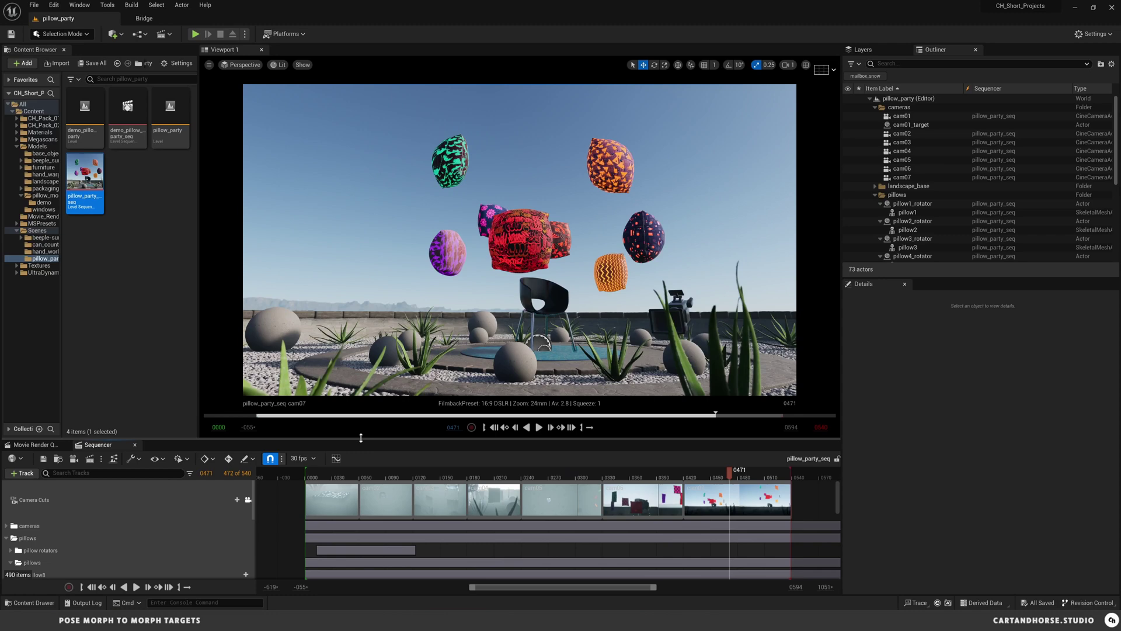
Collapse the pillow6 track in the sequence, enlarging the sequence area temporarily to reach it.
drag(361, 439, 360, 337)
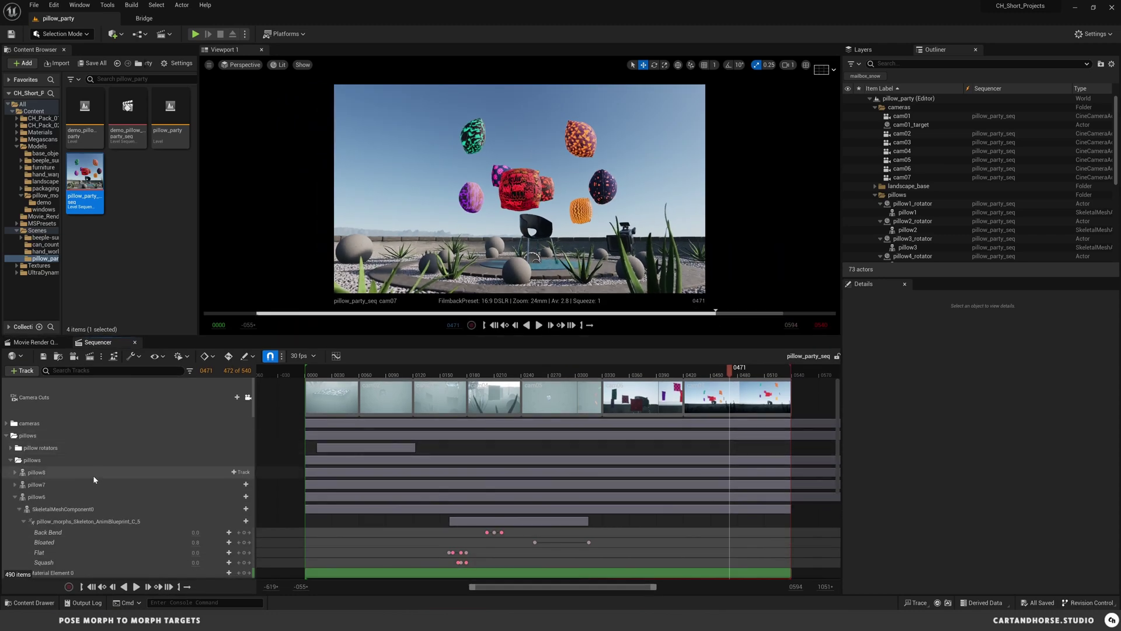
click(15, 496)
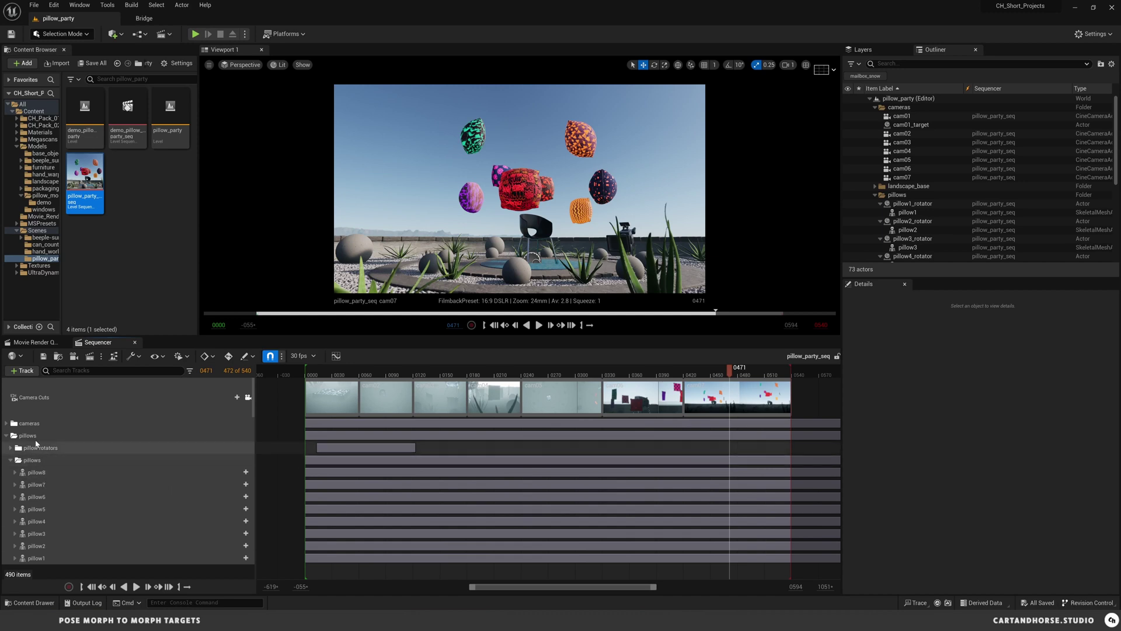
drag(529, 345, 529, 401)
Collapse the pillows and cameras folders in the level's actor list to reach the scene folder's contents.
click(875, 194)
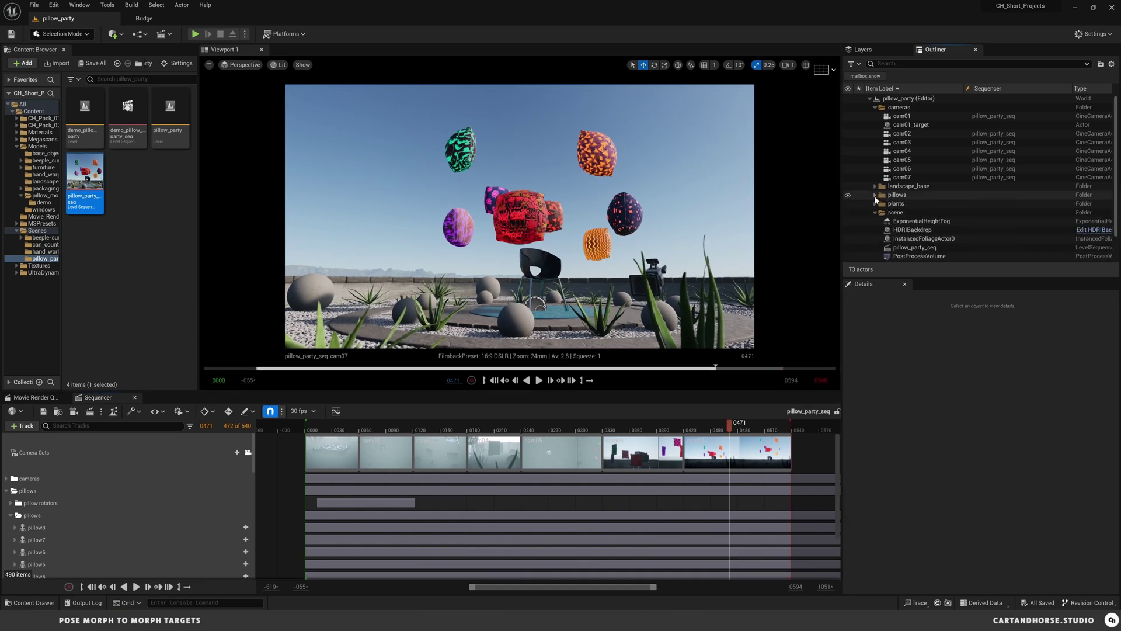
click(875, 108)
click(875, 143)
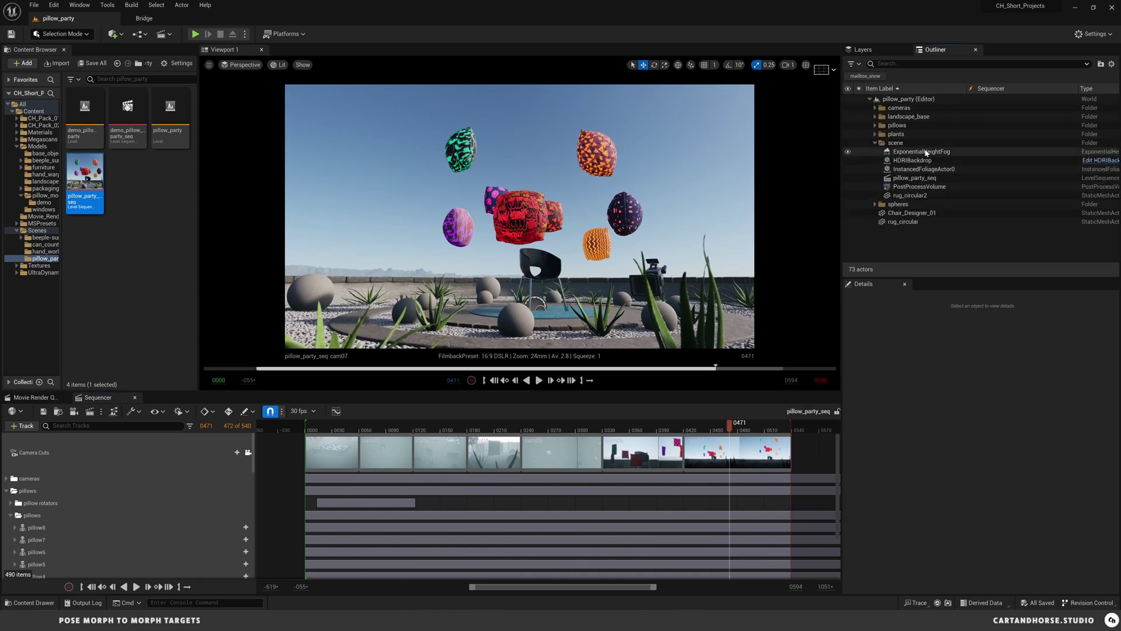
Move the sequence to frame 445 and unlock the viewport from the camera cuts to view the garden freely.
drag(730, 431, 706, 431)
click(247, 452)
right_drag(453, 311, 284, 258)
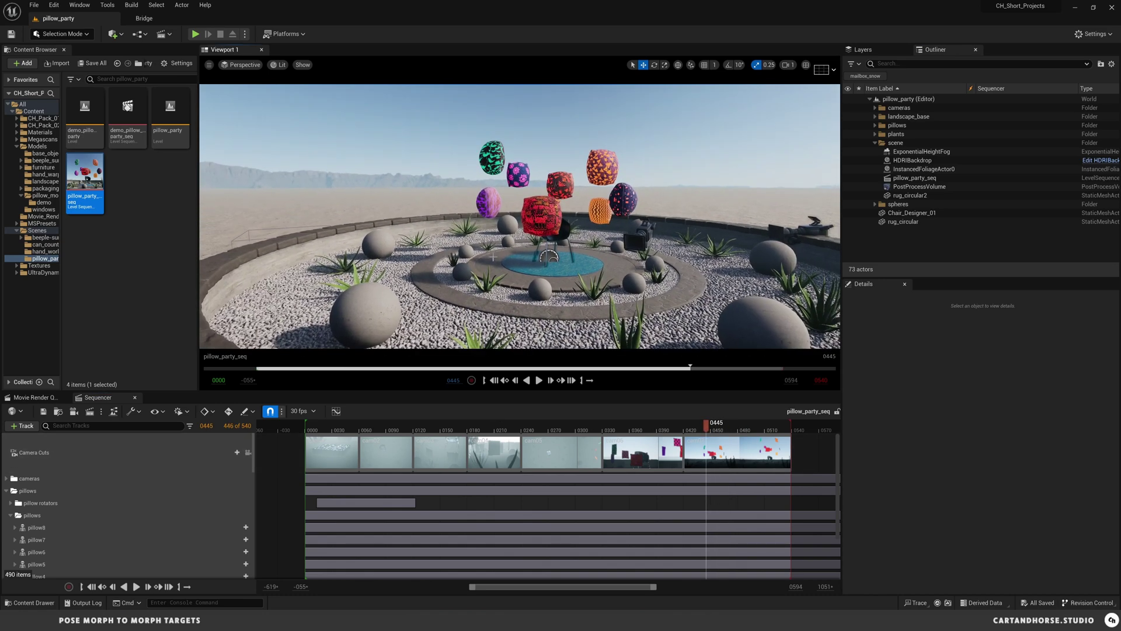
right_drag(493, 257, 495, 295)
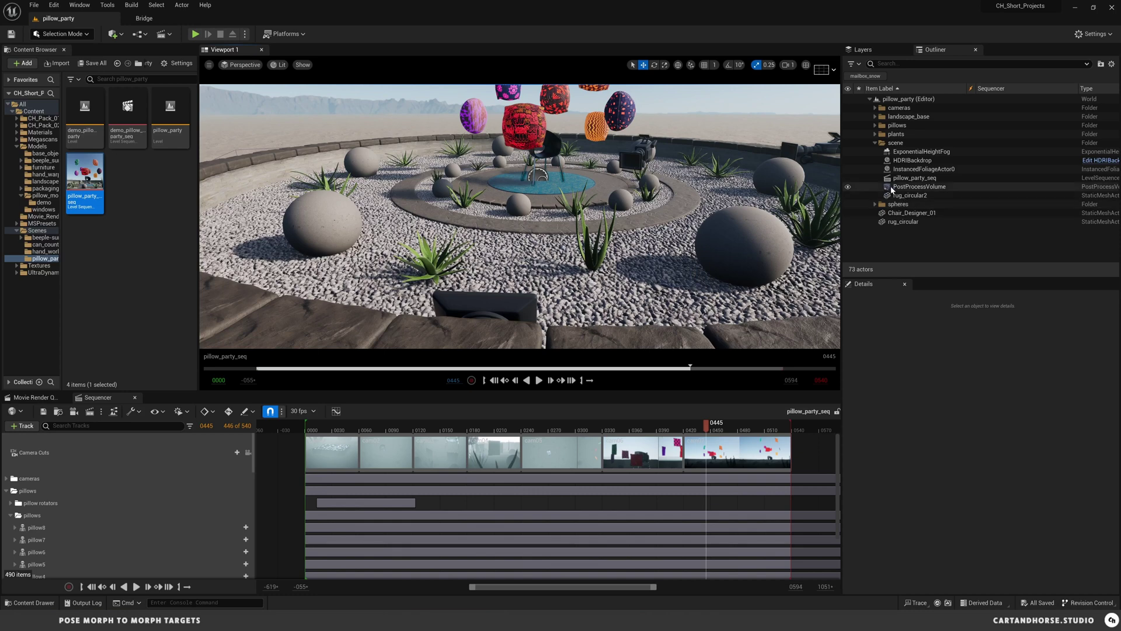
Review the PostProcessVolume's exposure and image effects settings.
click(911, 187)
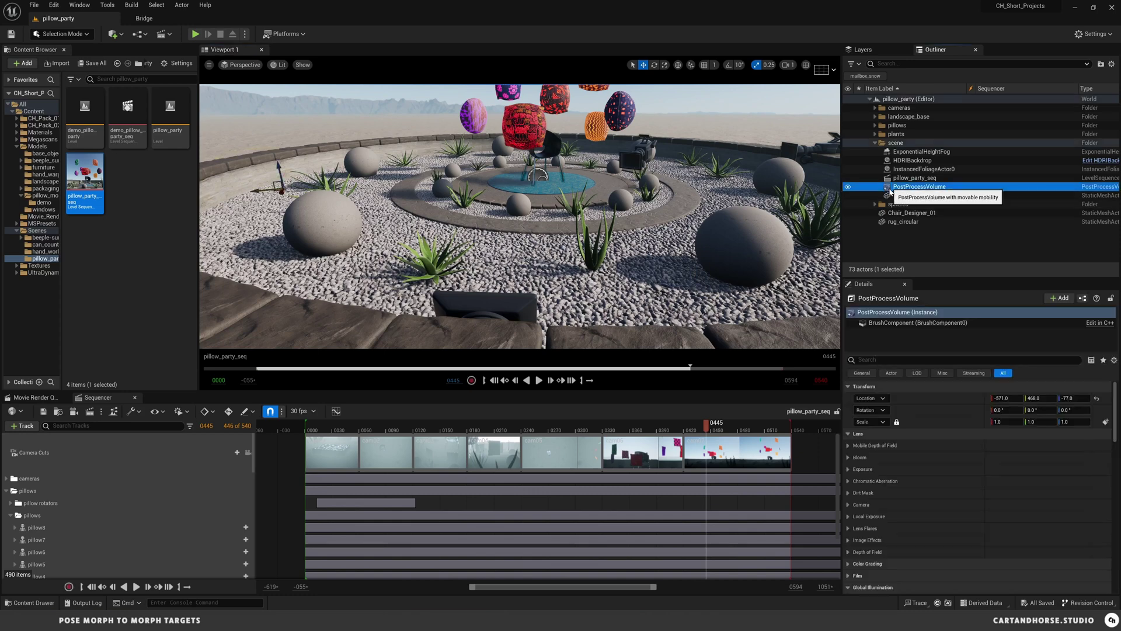
click(848, 458)
click(859, 458)
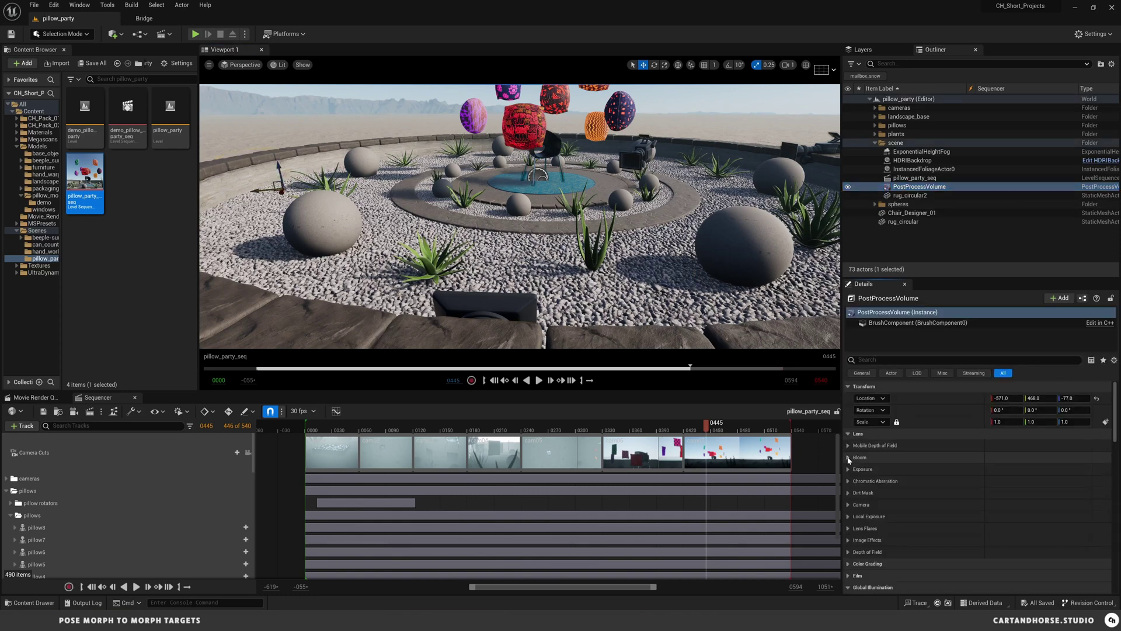
click(848, 469)
scroll(1009, 519, down, 2)
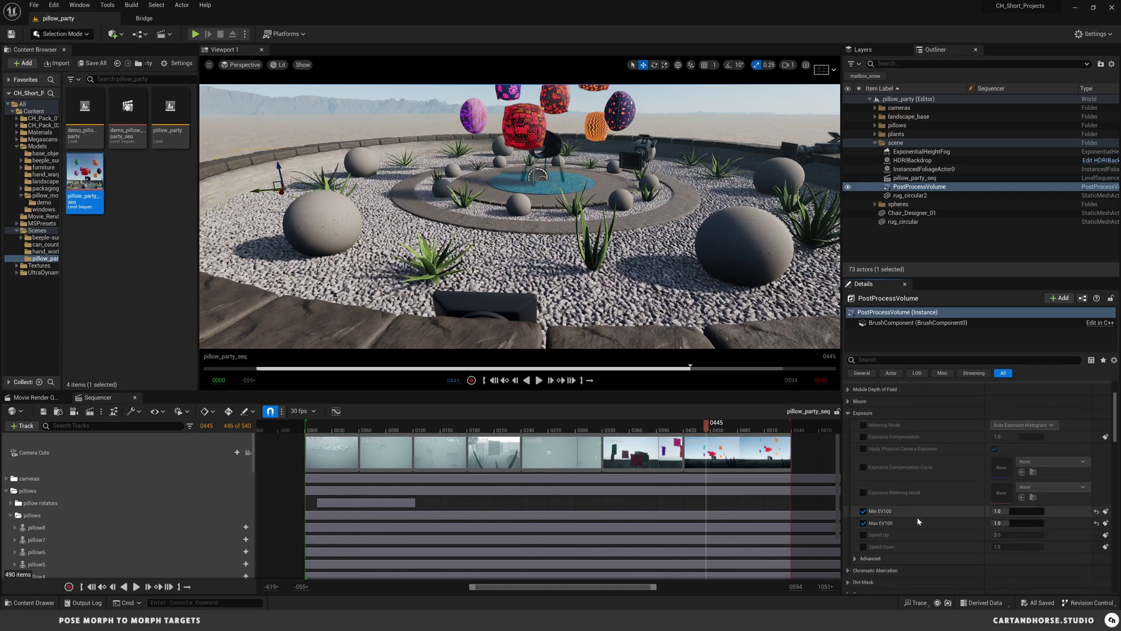
click(849, 413)
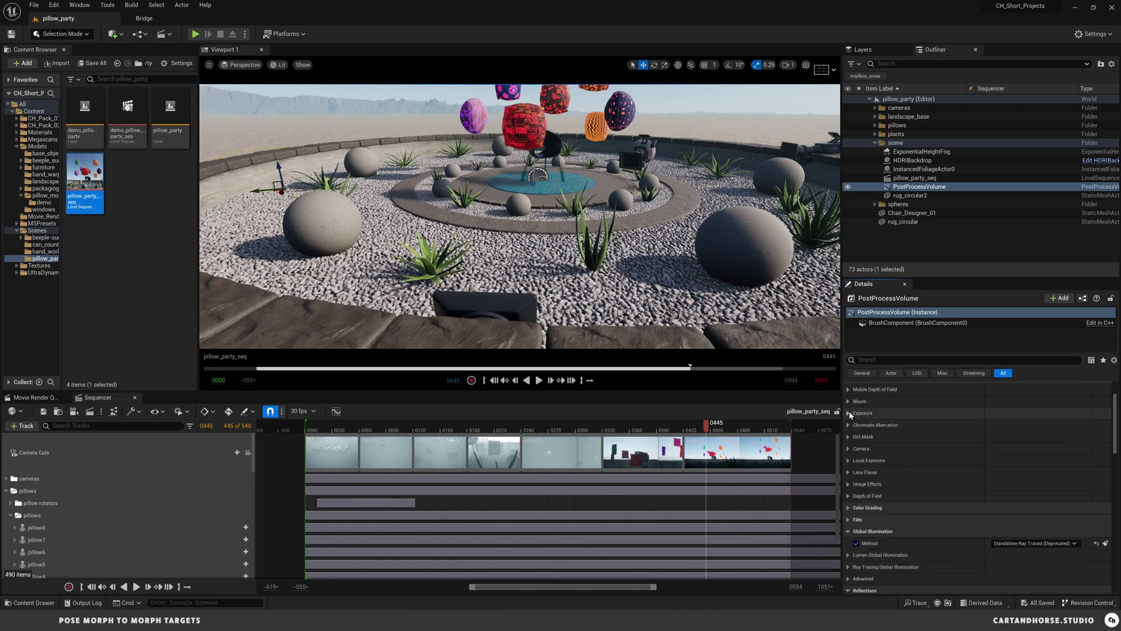
click(848, 485)
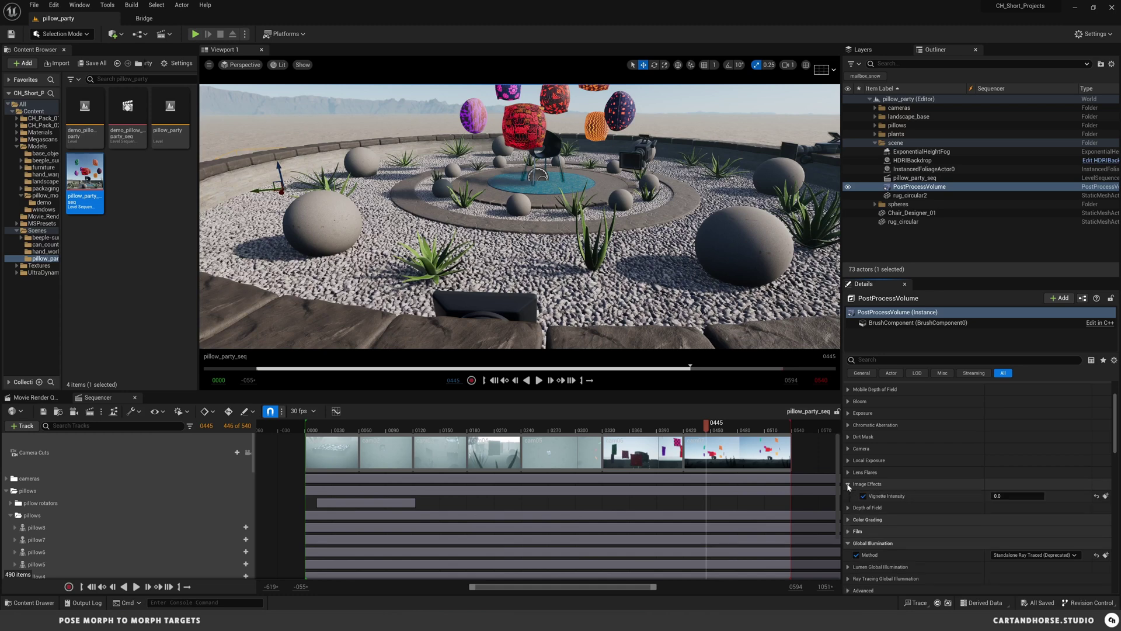
click(850, 483)
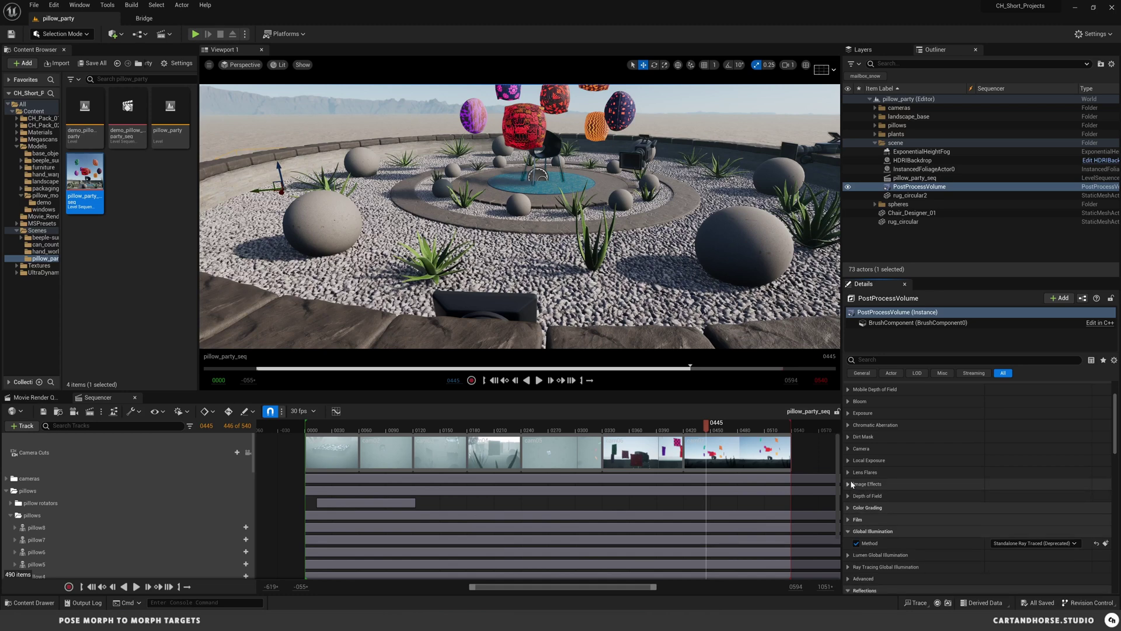
Select the HDRIBackdrop and hide and reshow it to check how it lights the scene.
right_drag(654, 251, 645, 201)
right_drag(532, 216, 539, 216)
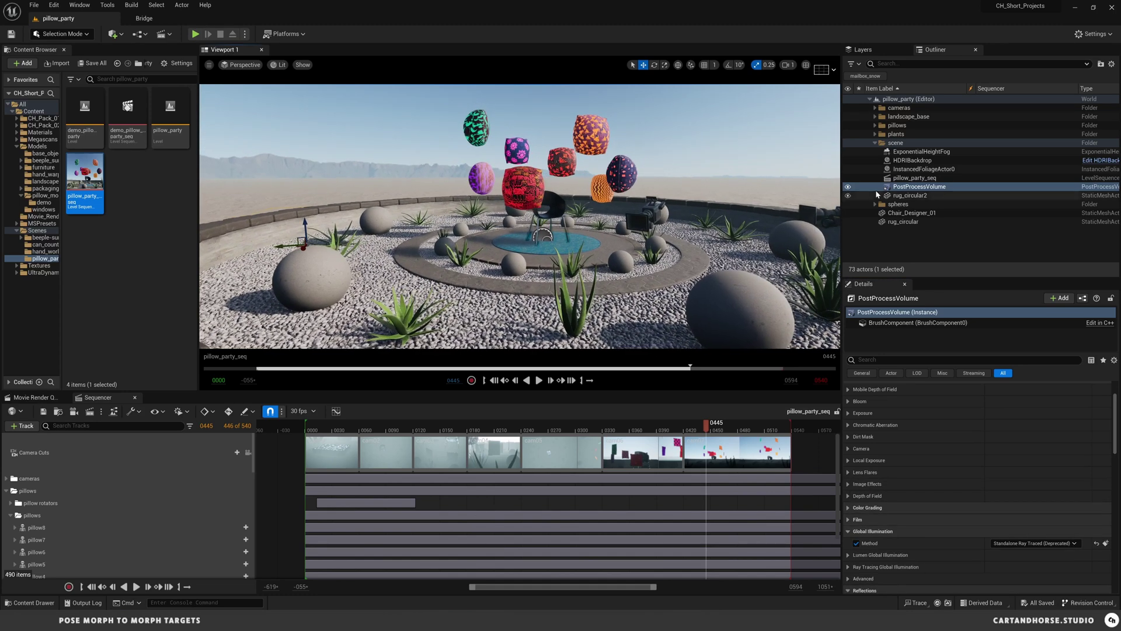
click(914, 161)
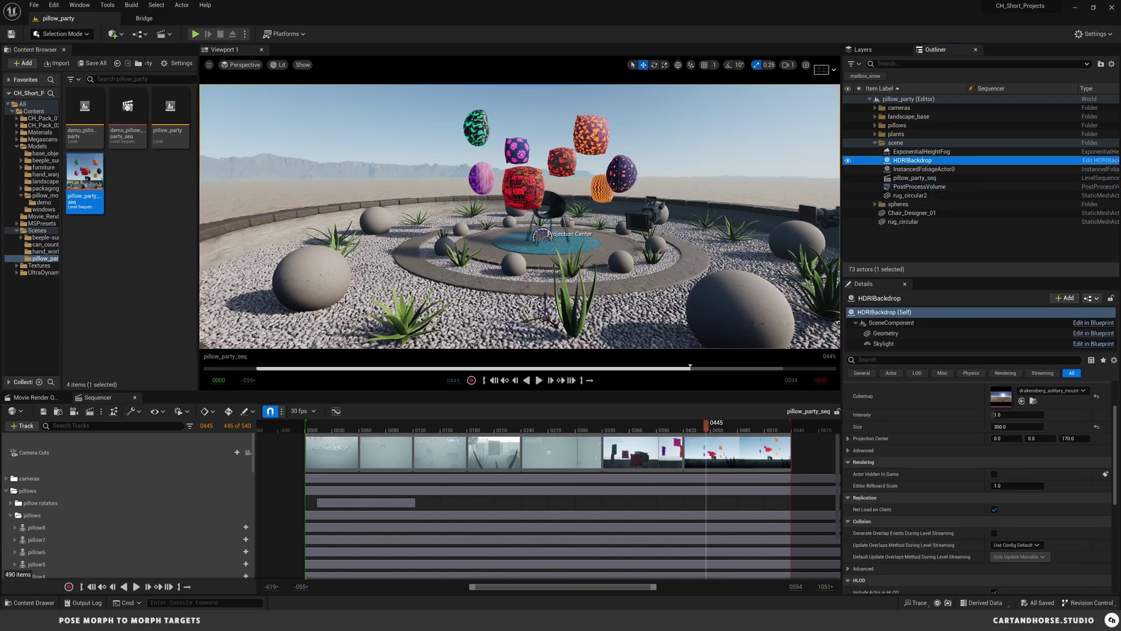
right_drag(537, 216, 505, 198)
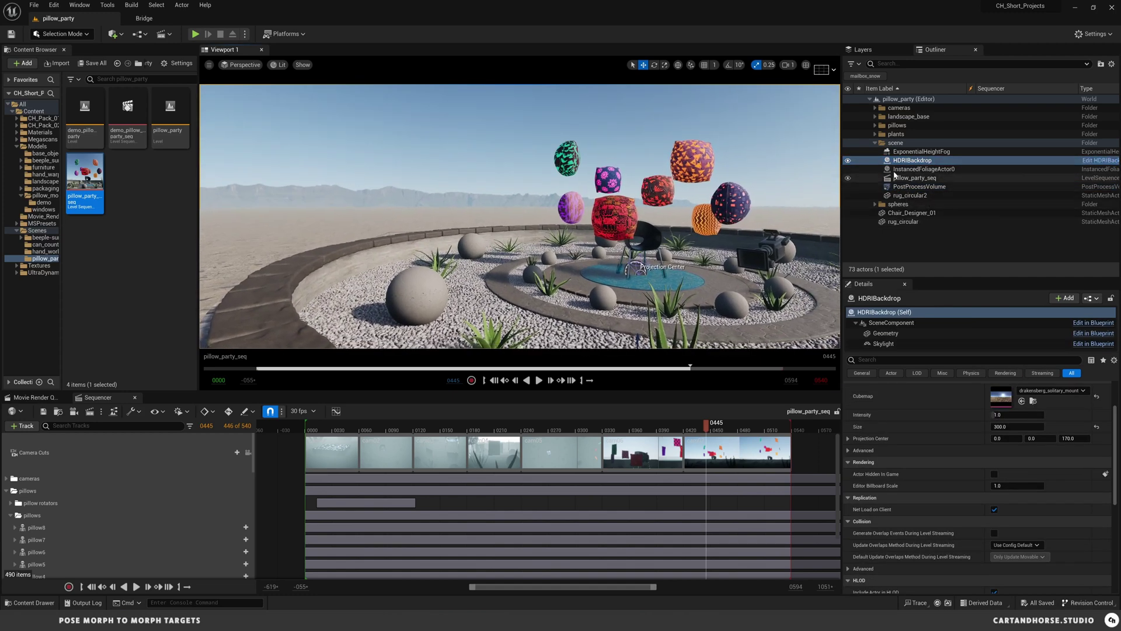
click(848, 160)
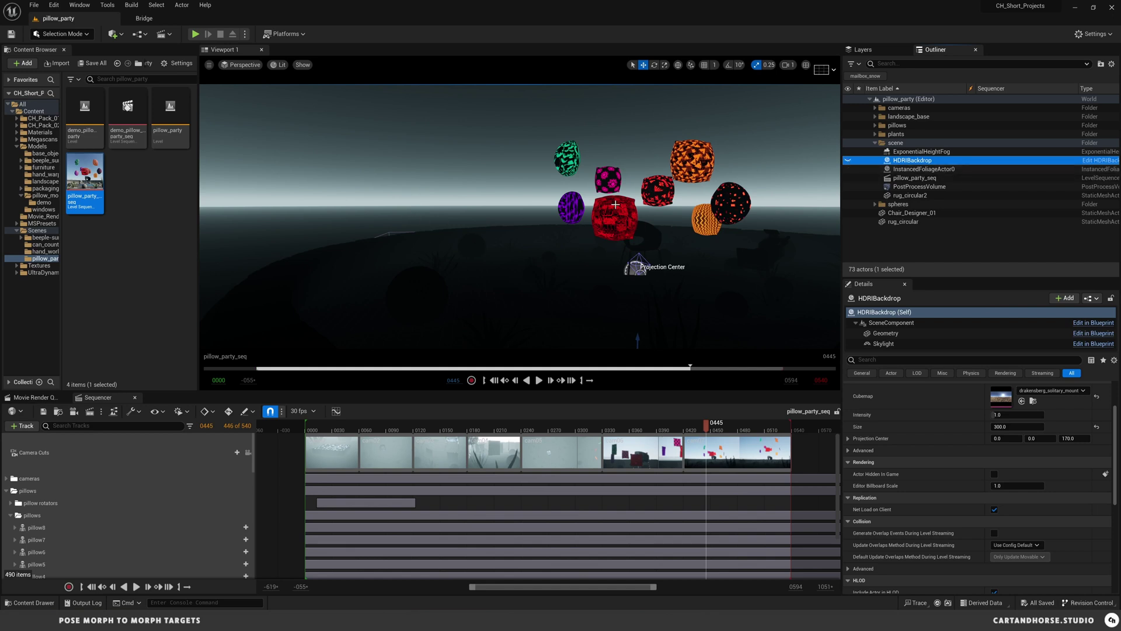
click(848, 160)
right_drag(331, 292, 387, 257)
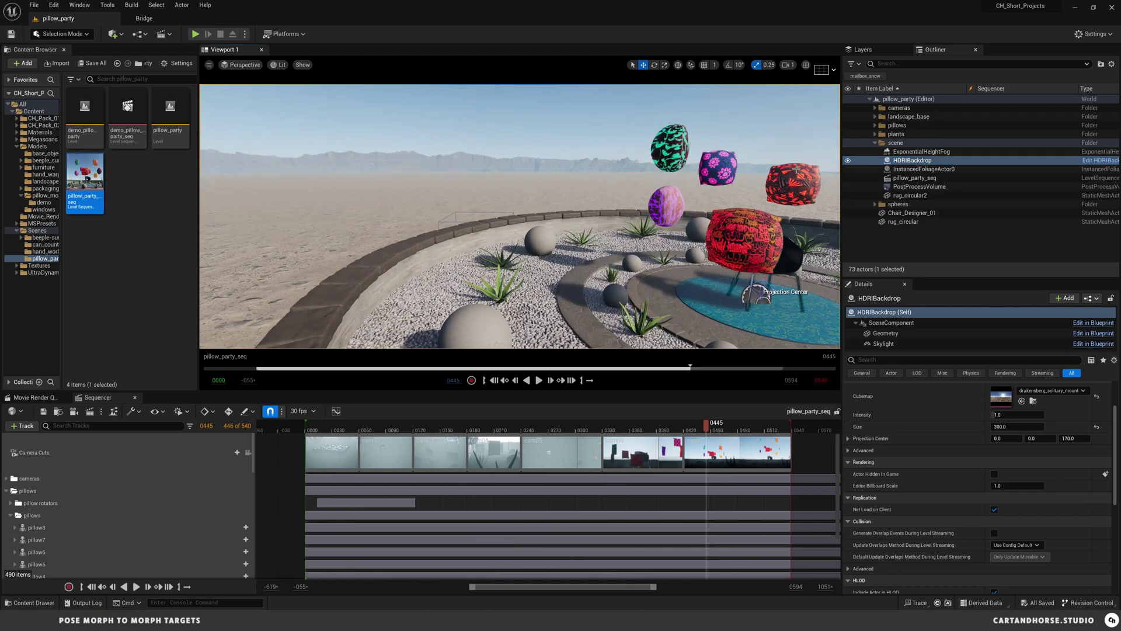
Toggle the ExponentialHeightFog's visibility off and on to compare its effect on the scene.
click(848, 153)
click(848, 152)
click(848, 152)
click(848, 152)
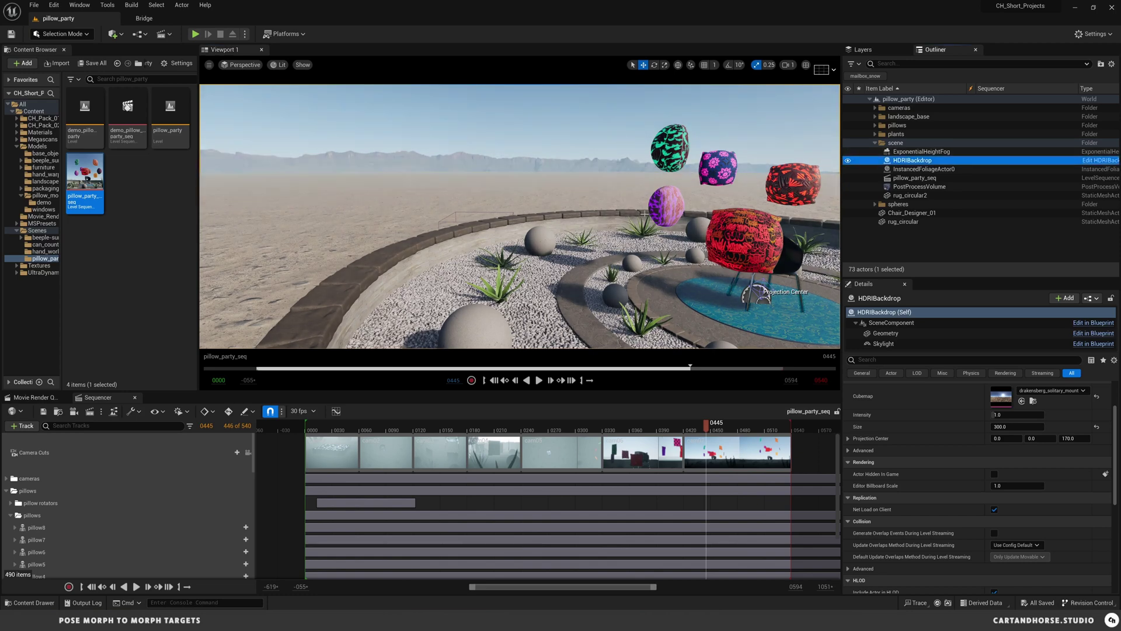
right_drag(624, 222, 666, 209)
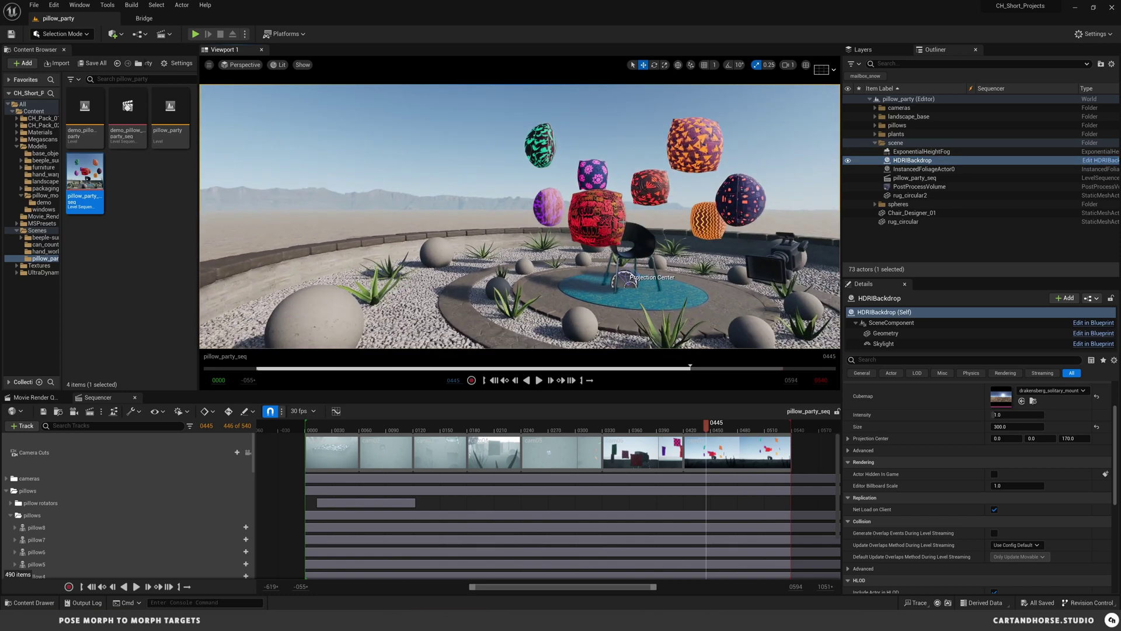
Select InstancedFoliageActor0 to inspect the gravel around the garden, and clear the selection.
click(922, 170)
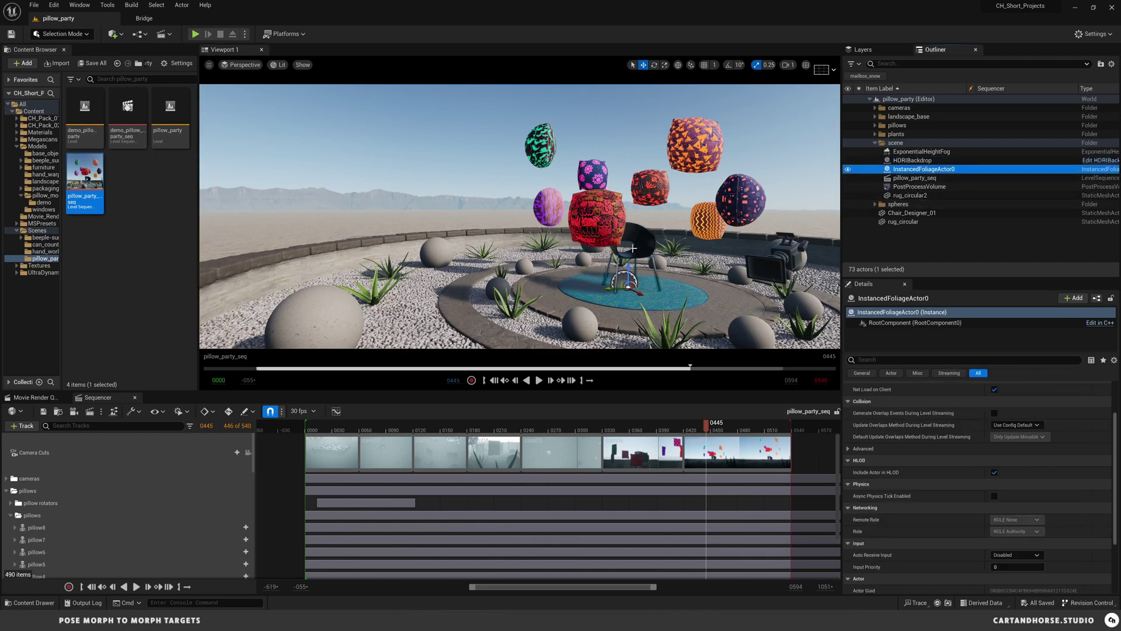
middle_drag(632, 250, 661, 290)
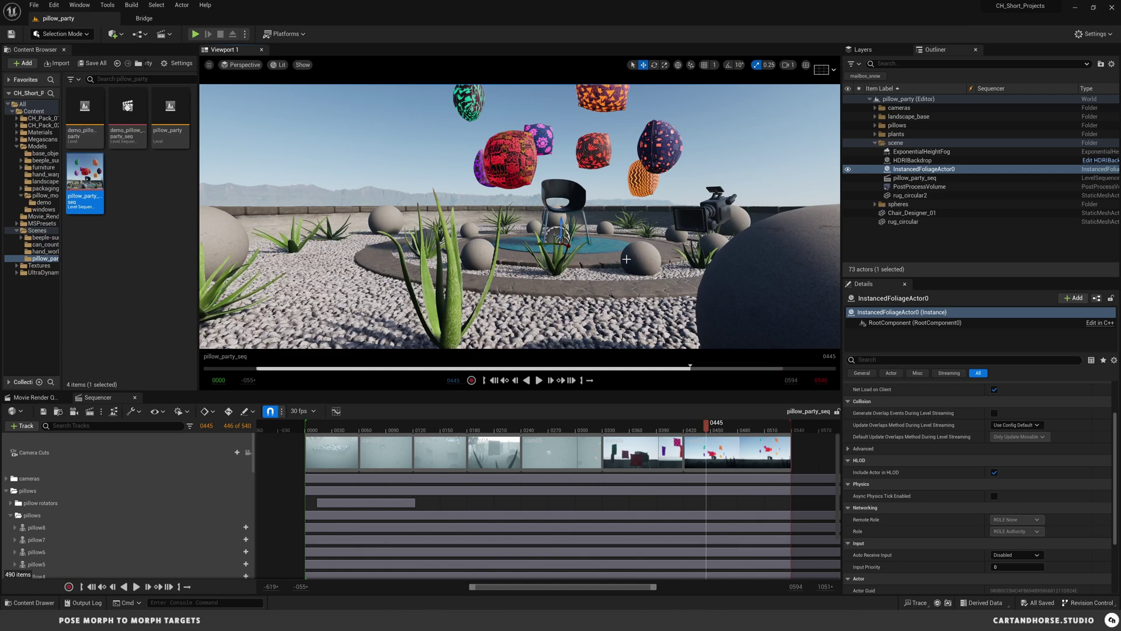
right_drag(626, 258, 627, 280)
middle_drag(627, 259, 627, 216)
key(Escape)
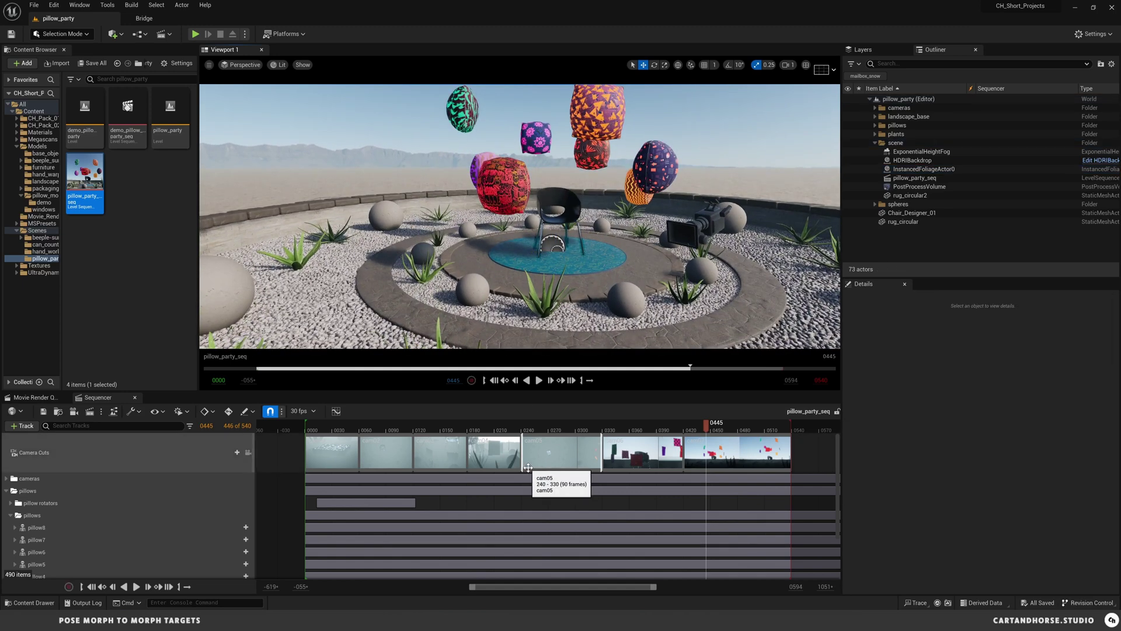
Switch to Cinema 4D and duplicate the pillow morph object.
mouse_move(677, 619)
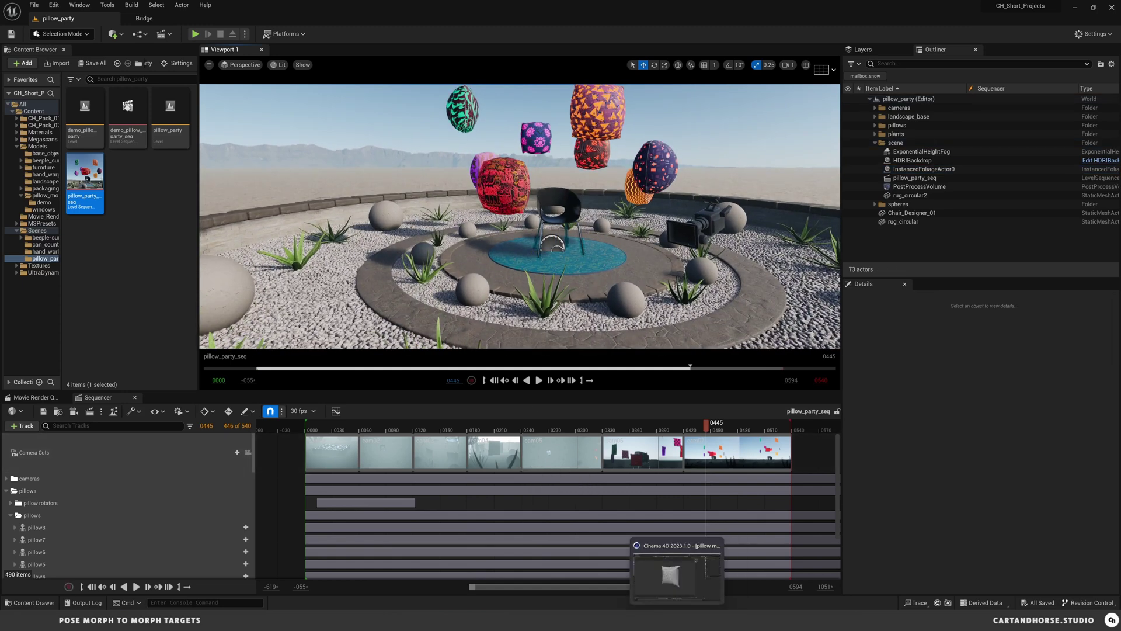
click(677, 575)
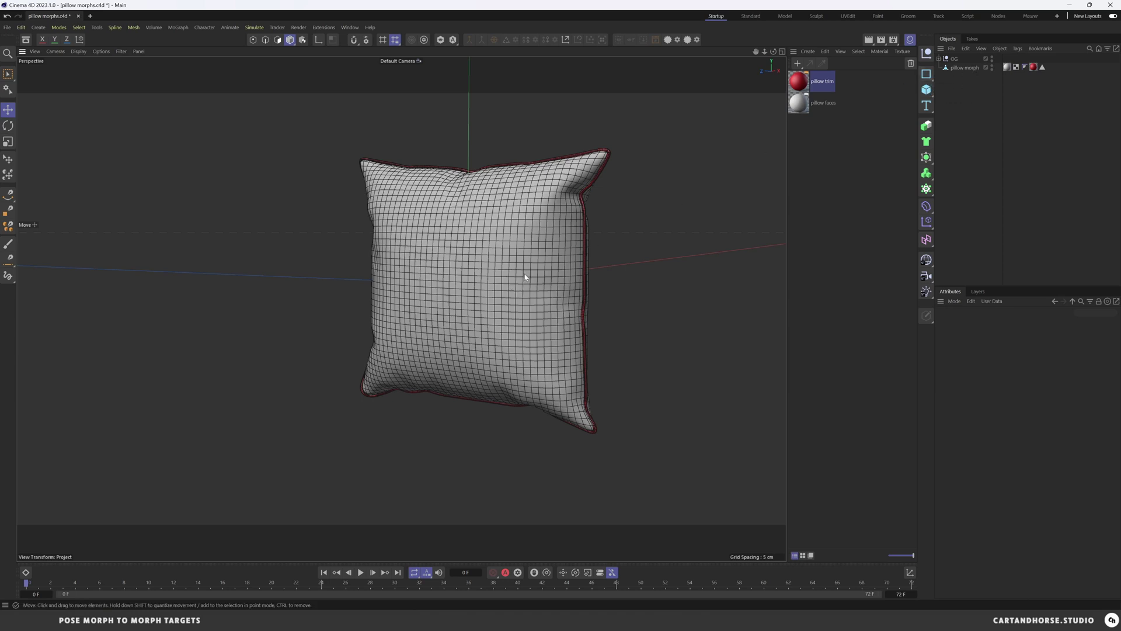
alt+drag(525, 277, 460, 236)
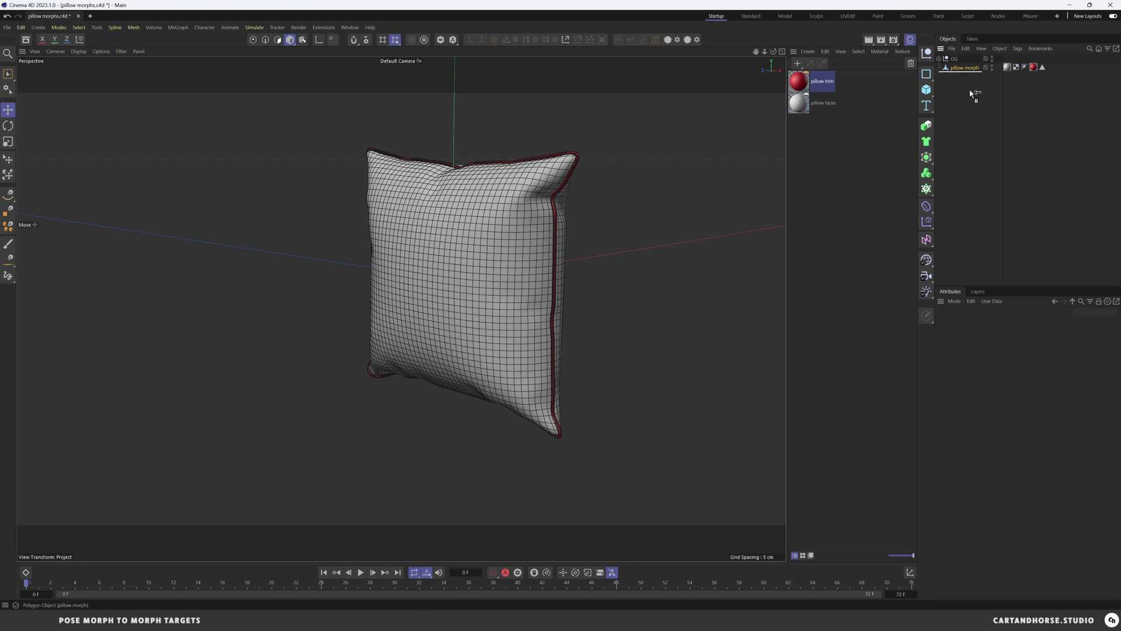
ctrl+drag(974, 96, 972, 96)
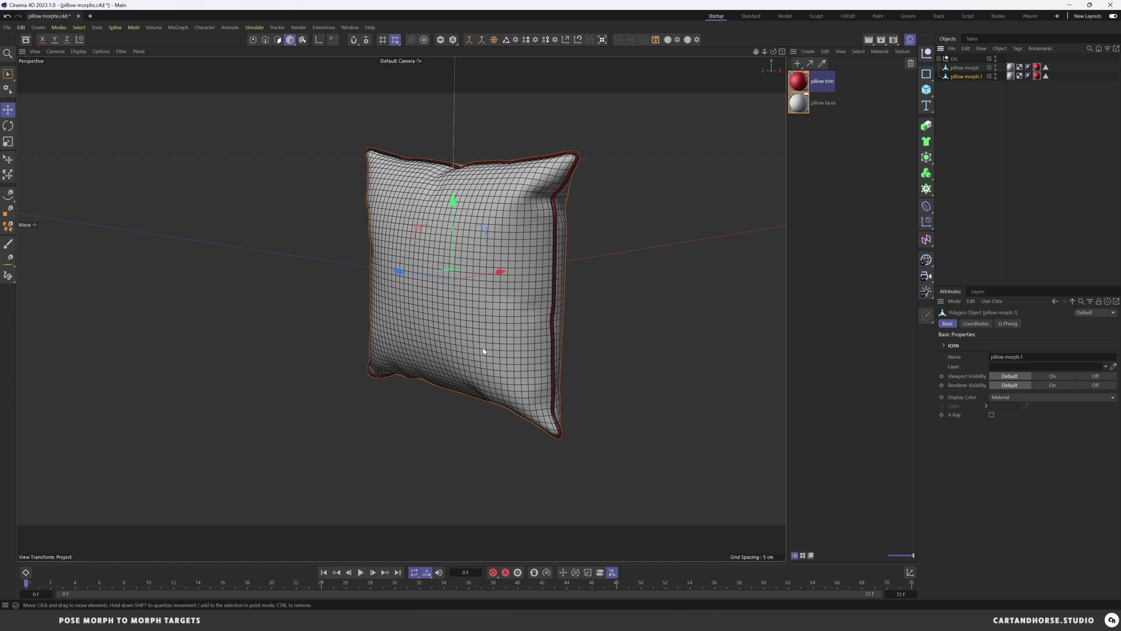
Try scaling the duplicated pillow along its X axis and in a second direction, undoing each change.
key(t)
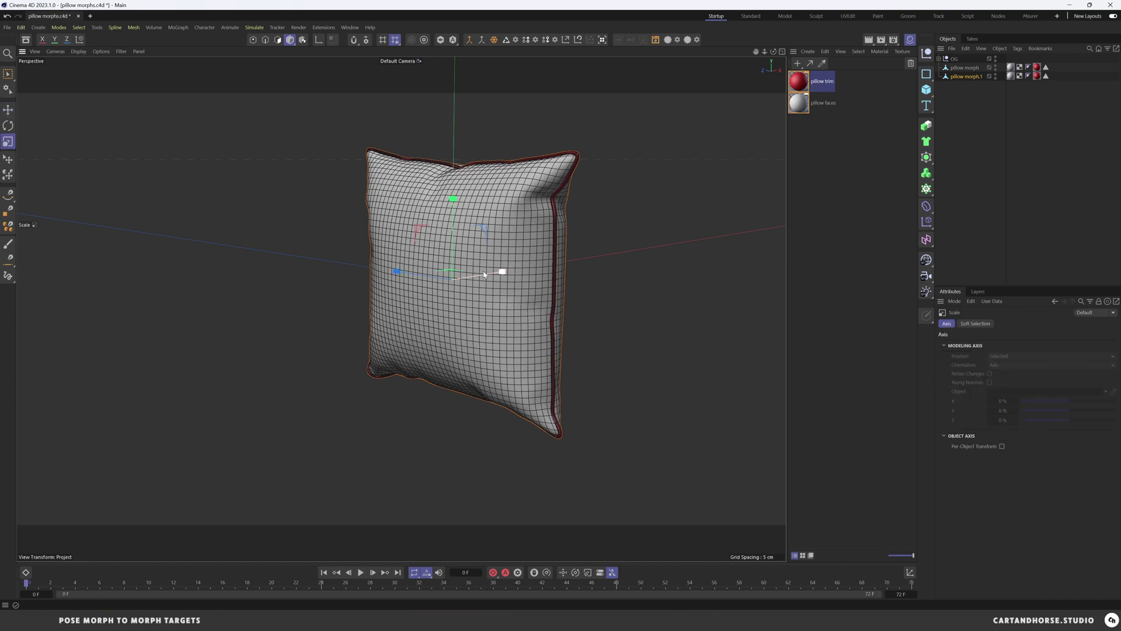
drag(484, 273, 623, 253)
key(ctrl+z)
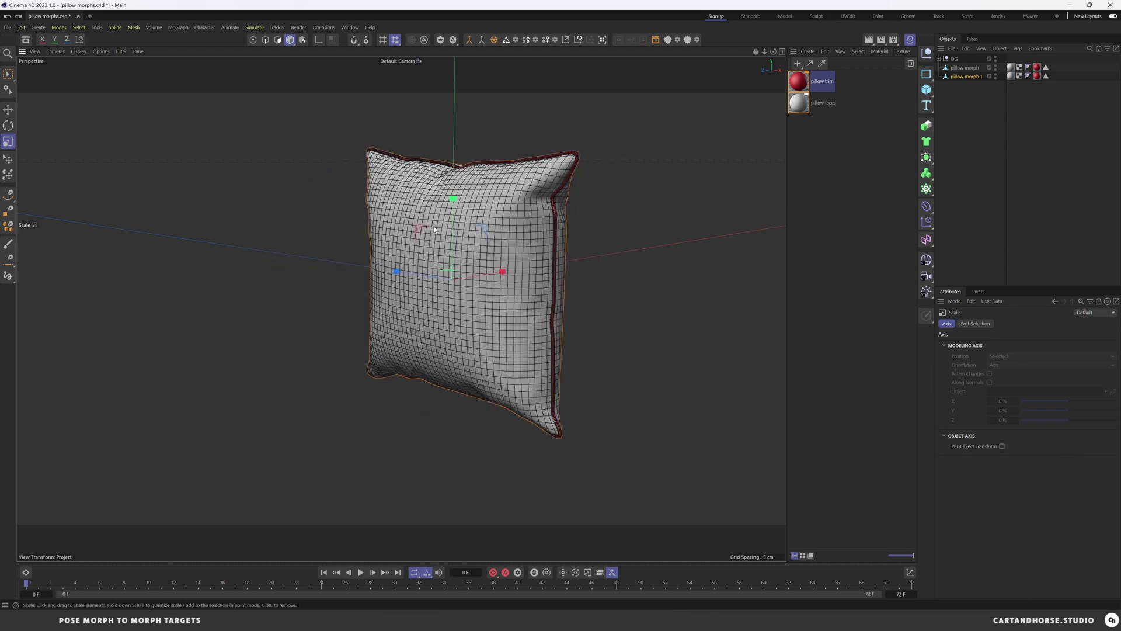
drag(435, 230, 577, 210)
key(ctrl+z)
click(999, 104)
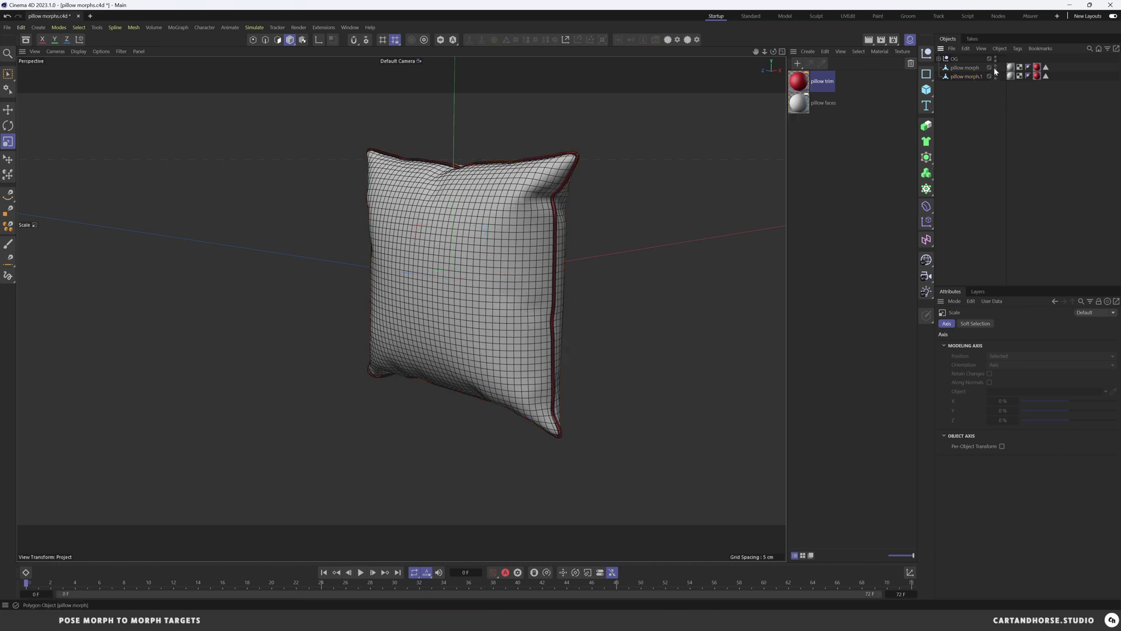
Hide the original pillow morph object and rename its duplicate as pillow base.
double_click(968, 77)
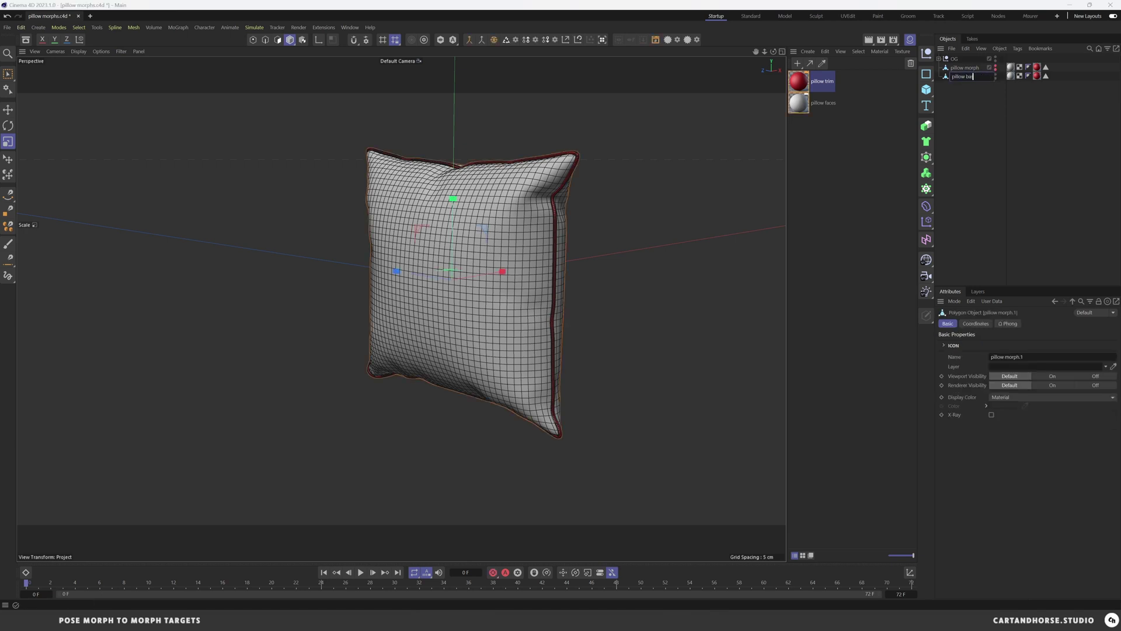
text(pillow base)
key(Return)
click(985, 126)
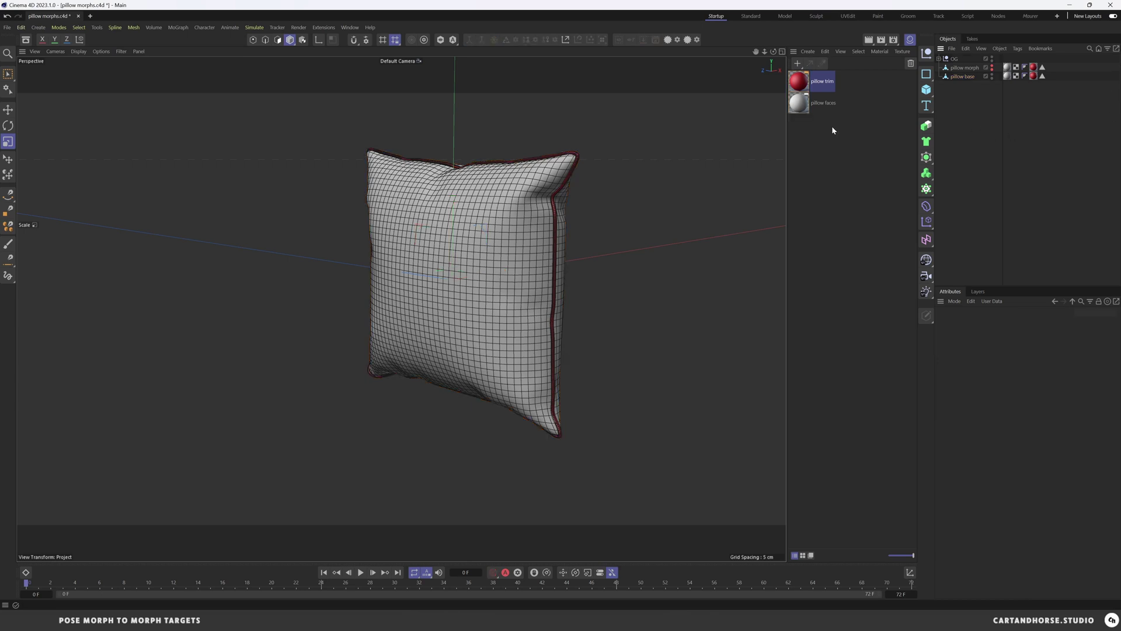
Add a Twist deformer under the pillow base object and select it to show its object properties.
mouse_move(484, 239)
alt+mouse_down()
mouse_move(469, 240)
mouse_move(501, 239)
alt+mouse_up()
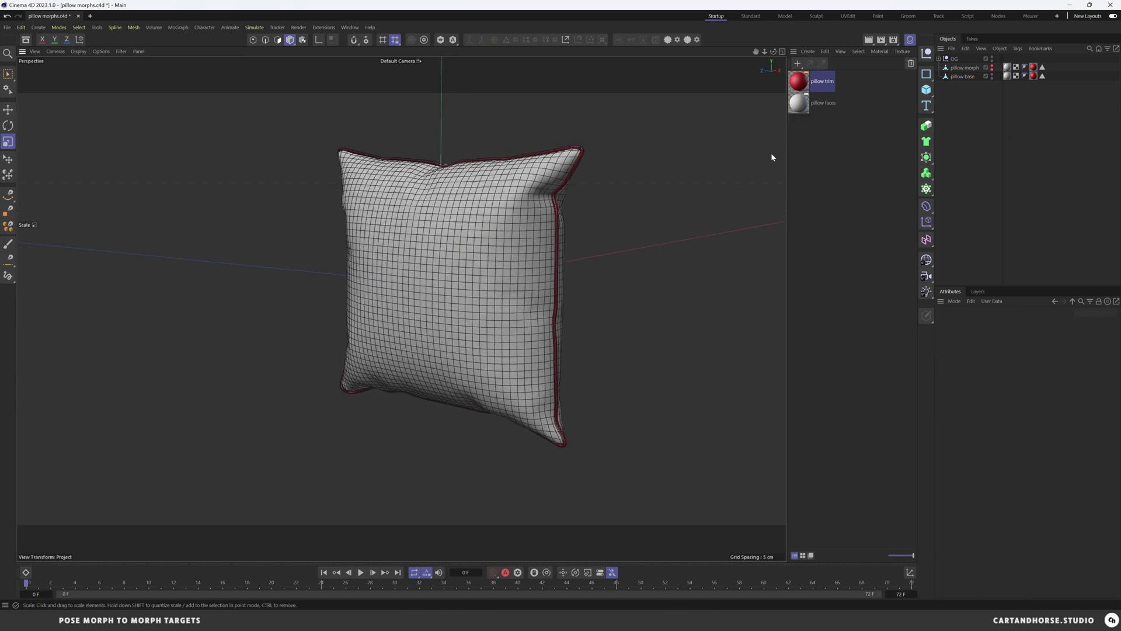
click(968, 77)
click(966, 123)
click(963, 76)
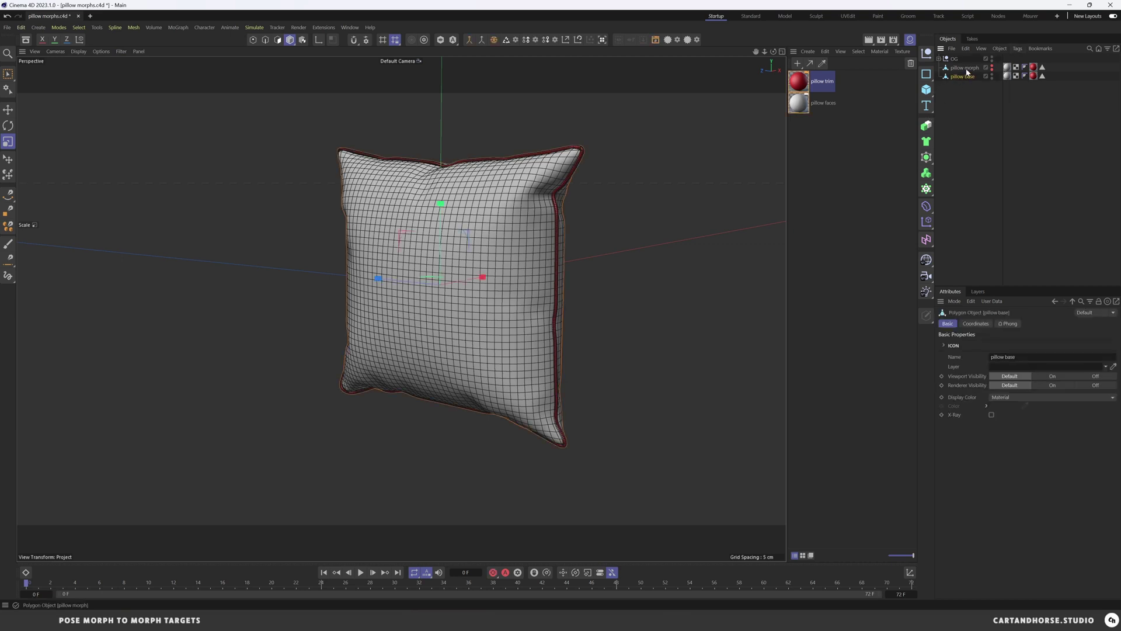
click(926, 208)
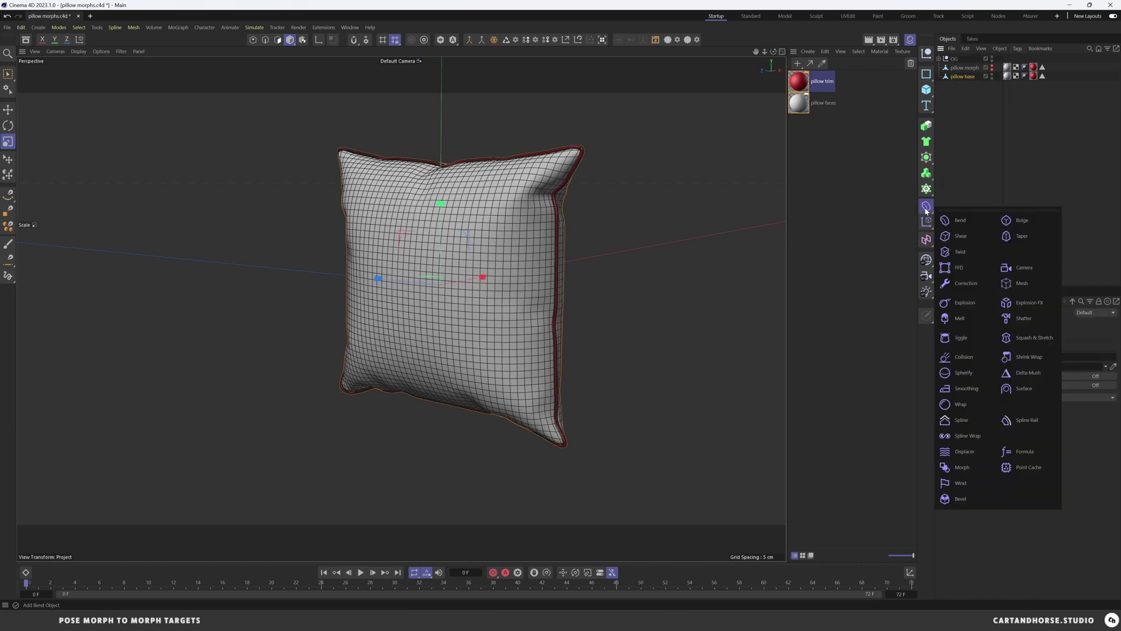
shift+click(959, 252)
alt+drag(385, 278, 426, 261)
key(e)
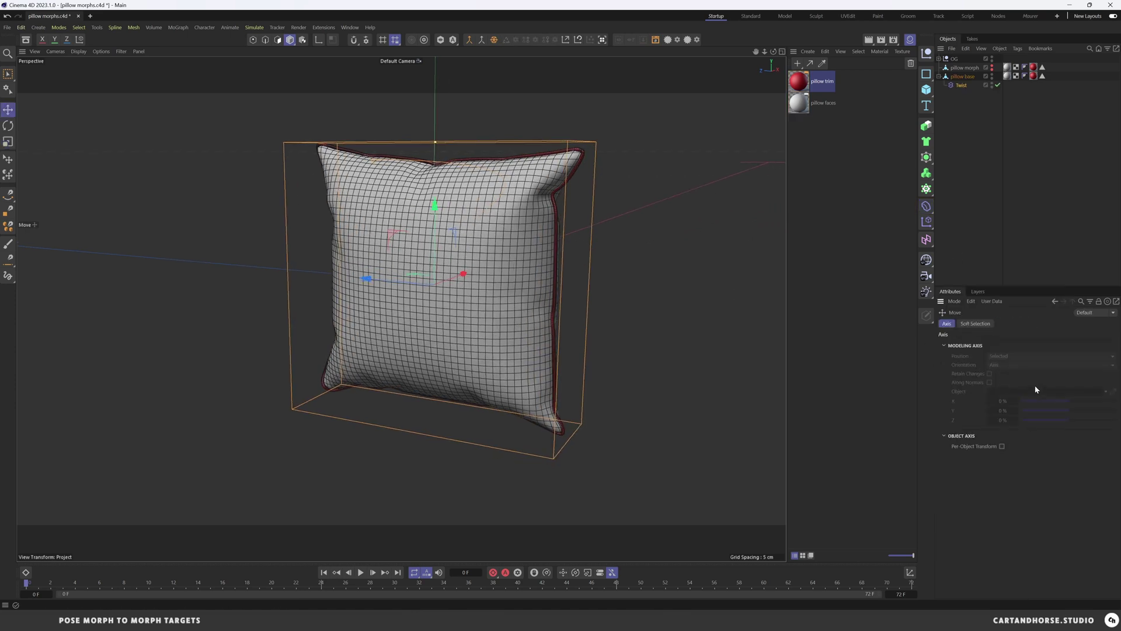
click(968, 93)
click(963, 77)
click(962, 85)
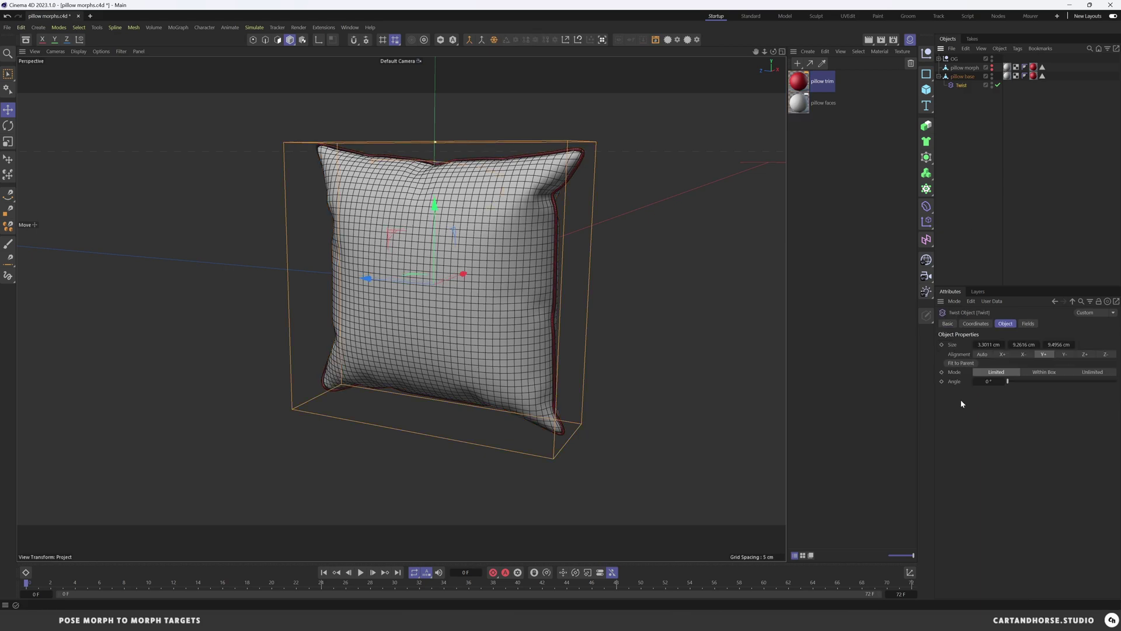
Set the Twist deformer's angle to 71° to twist the pillow base.
drag(1007, 382, 1025, 385)
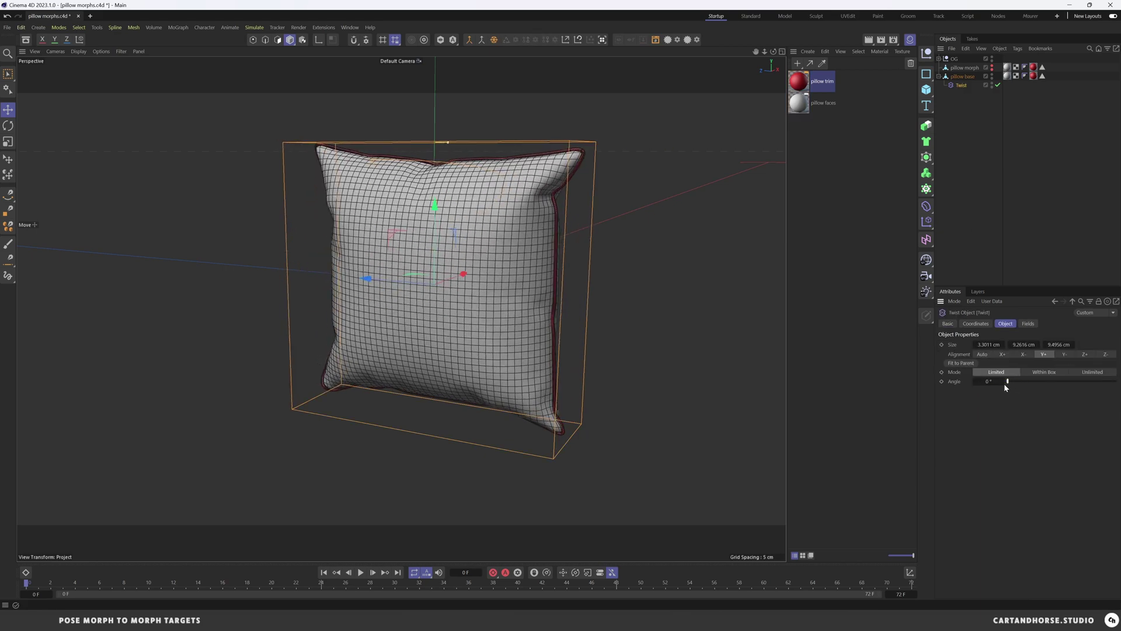
drag(1005, 383, 1027, 383)
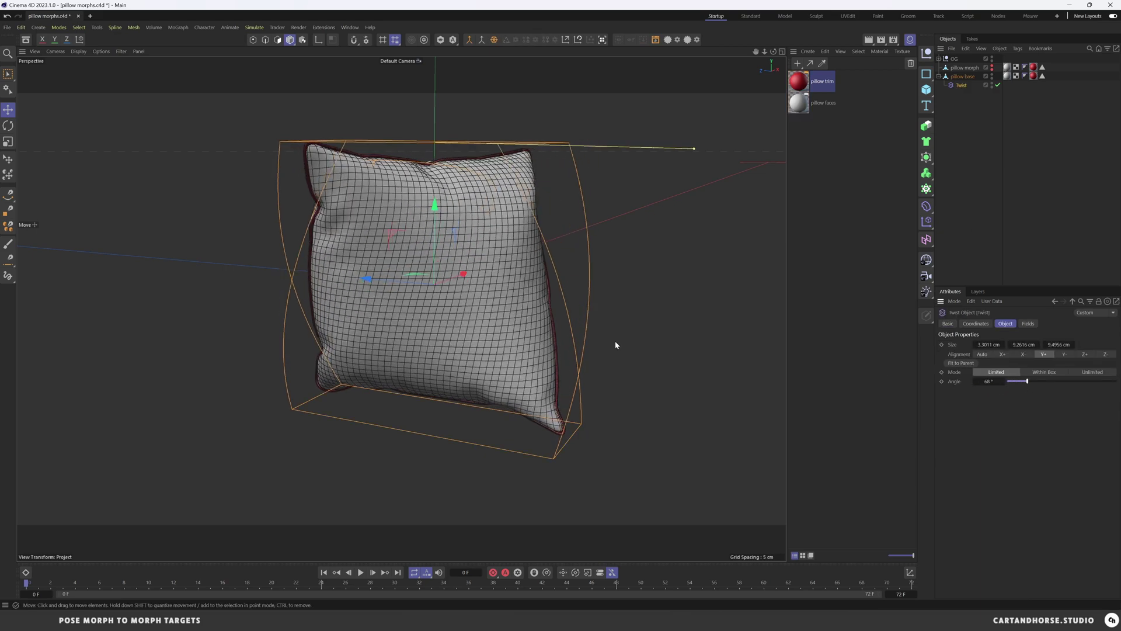
alt+drag(498, 307, 453, 338)
mouse_move(1027, 380)
mouse_down()
mouse_move(1007, 381)
mouse_move(1030, 383)
mouse_up()
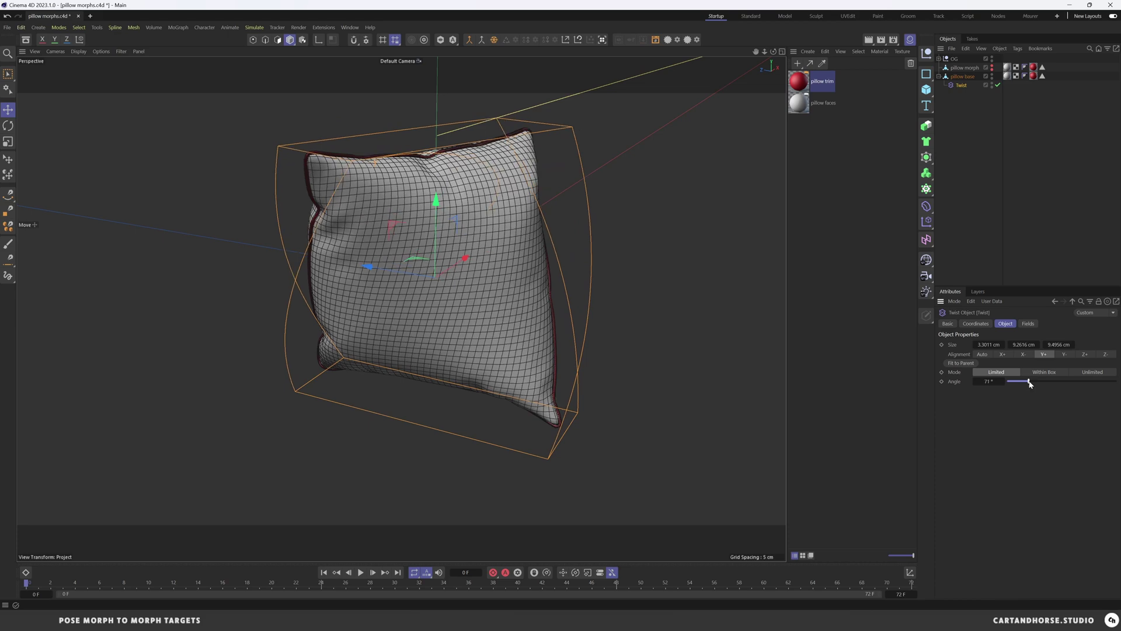
alt+drag(566, 262, 520, 268)
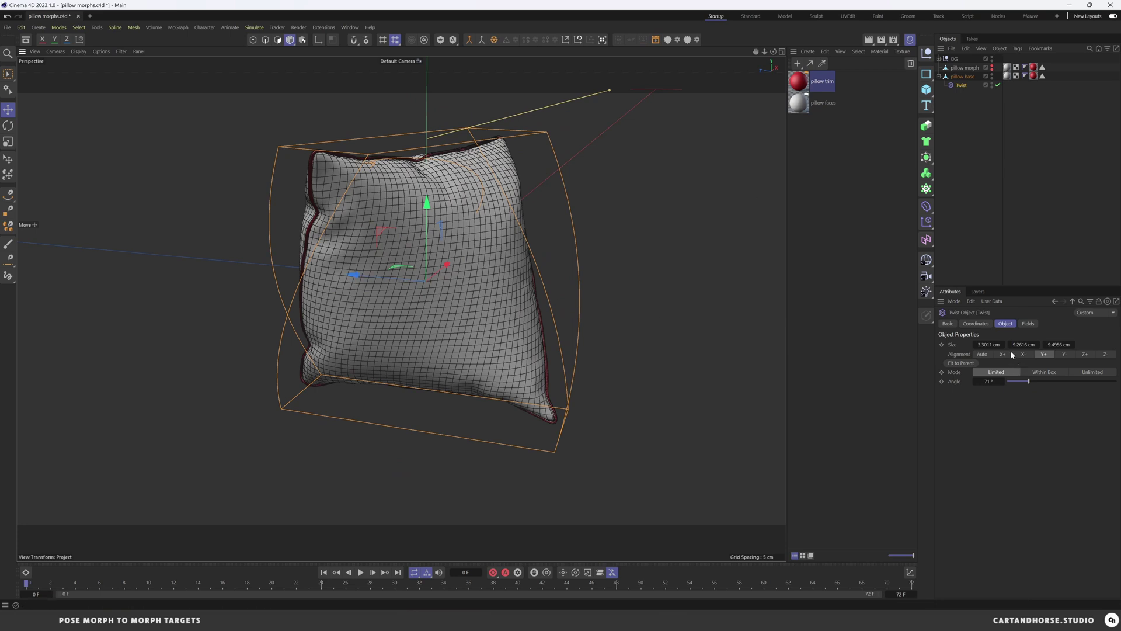
Duplicate the Twist deformer, disable the first one, and set the copy's angle to -71°.
ctrl+drag(961, 86, 962, 95)
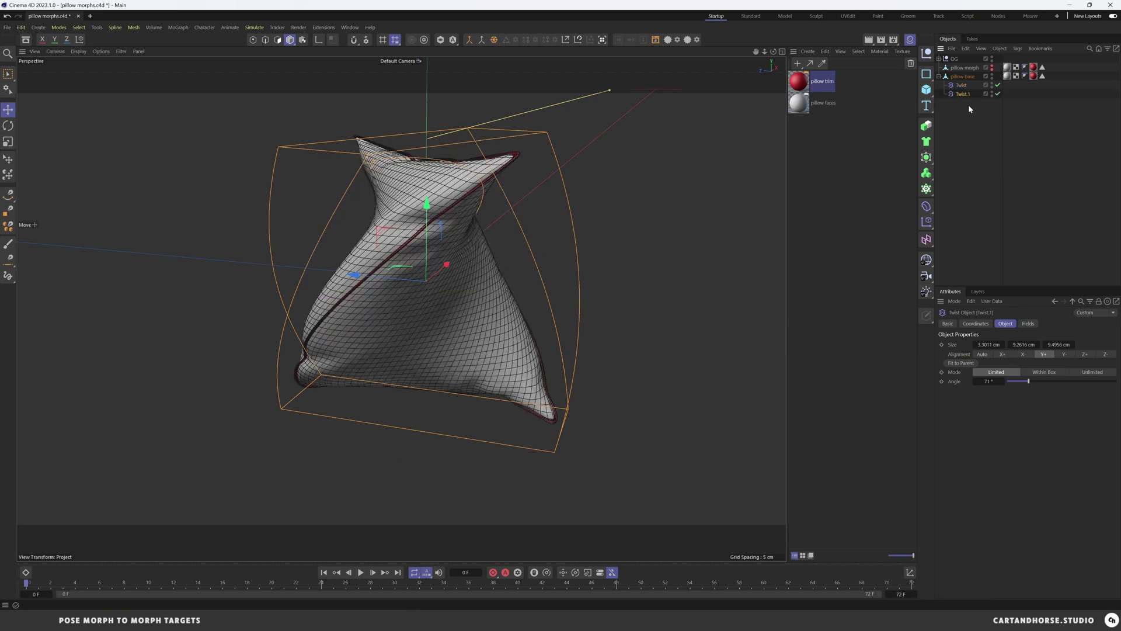
click(998, 86)
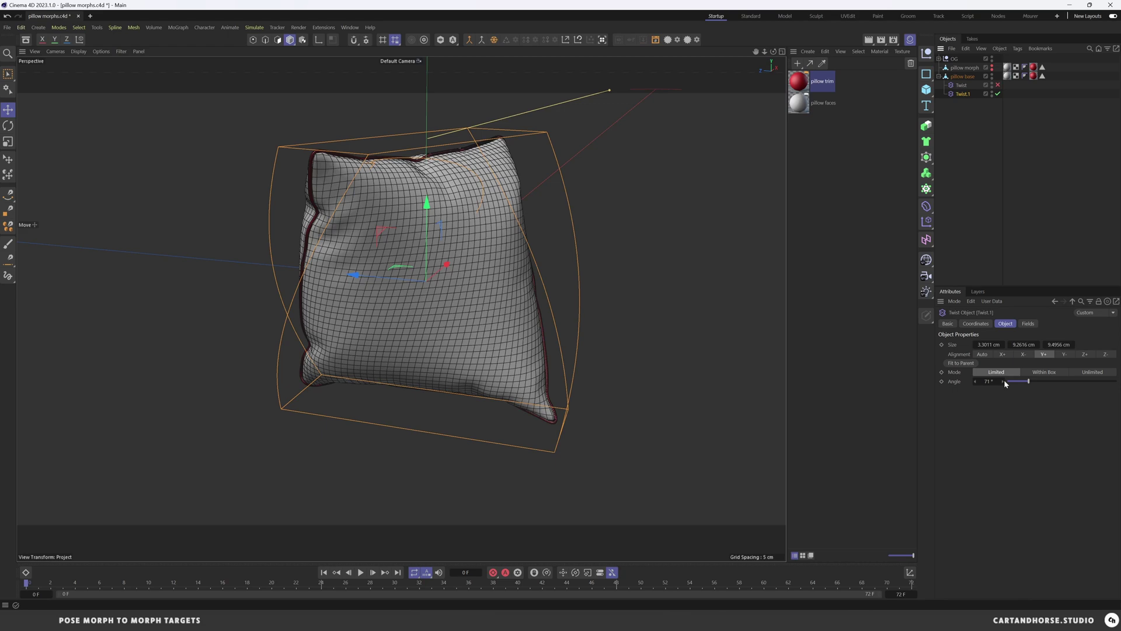
key(Return)
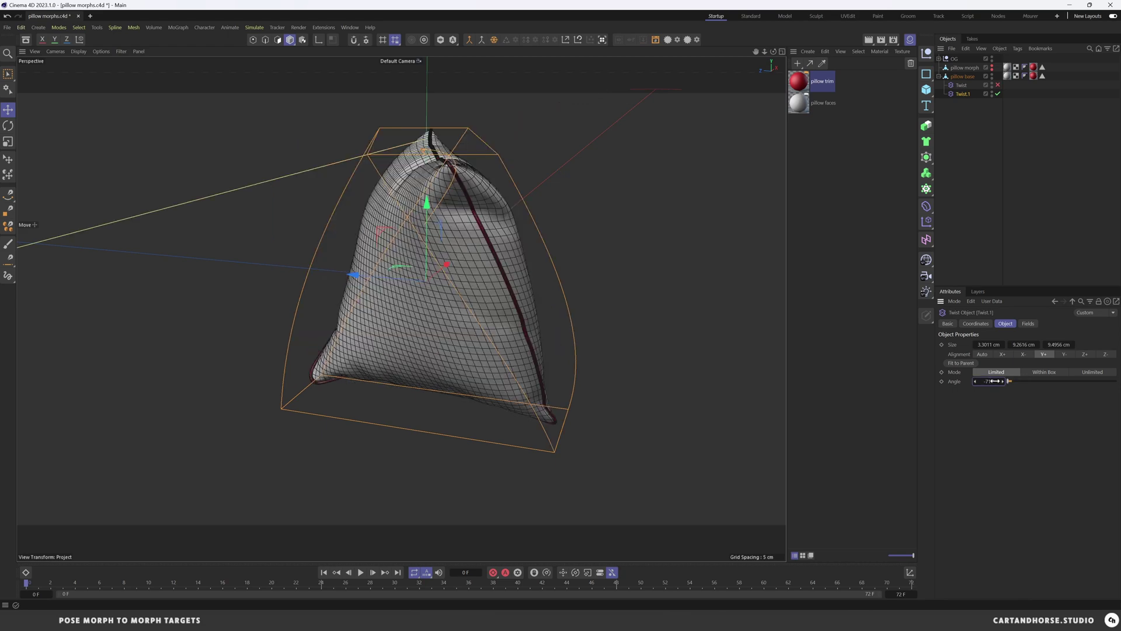
alt+drag(331, 250, 440, 243)
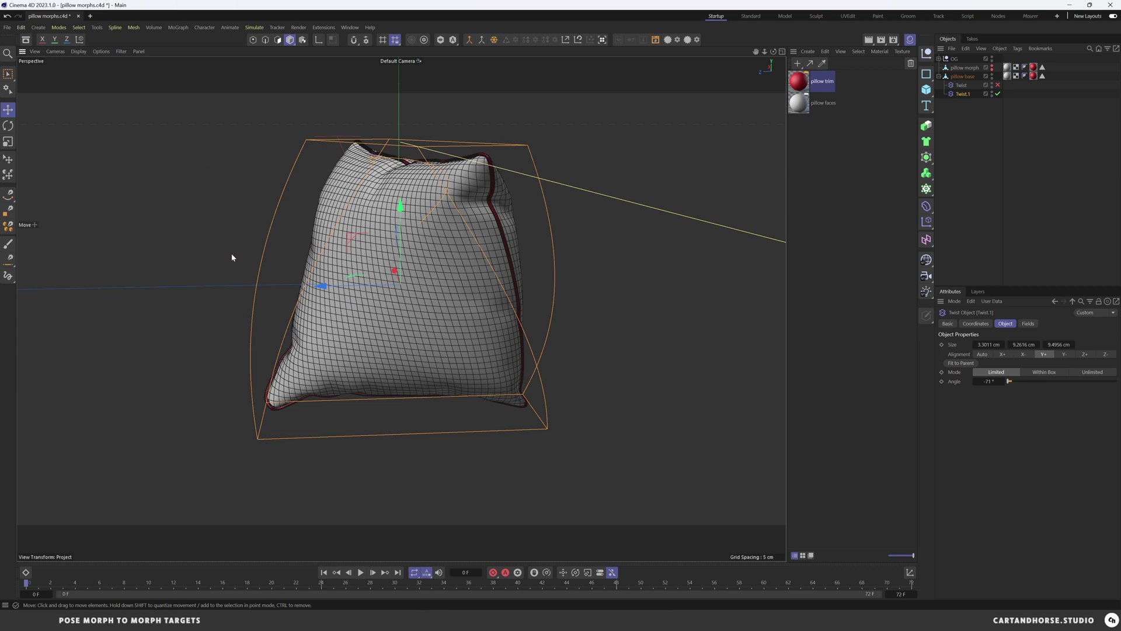
Disable the second Twist deformer and add a Spherify deformer to pillow base with its strength at 43%.
click(999, 95)
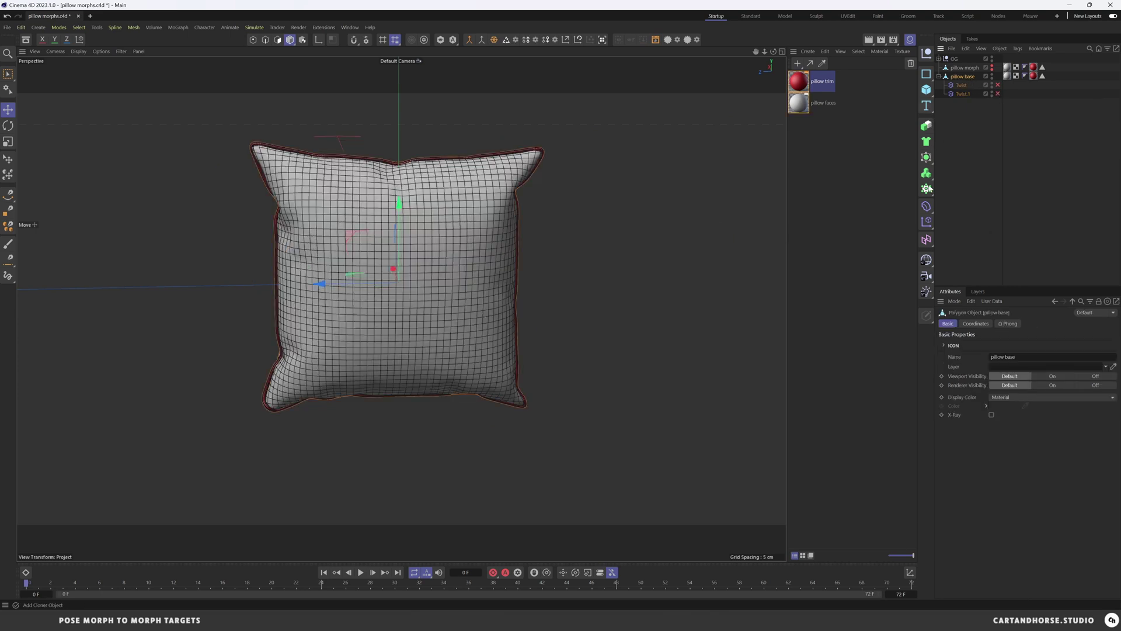
click(927, 205)
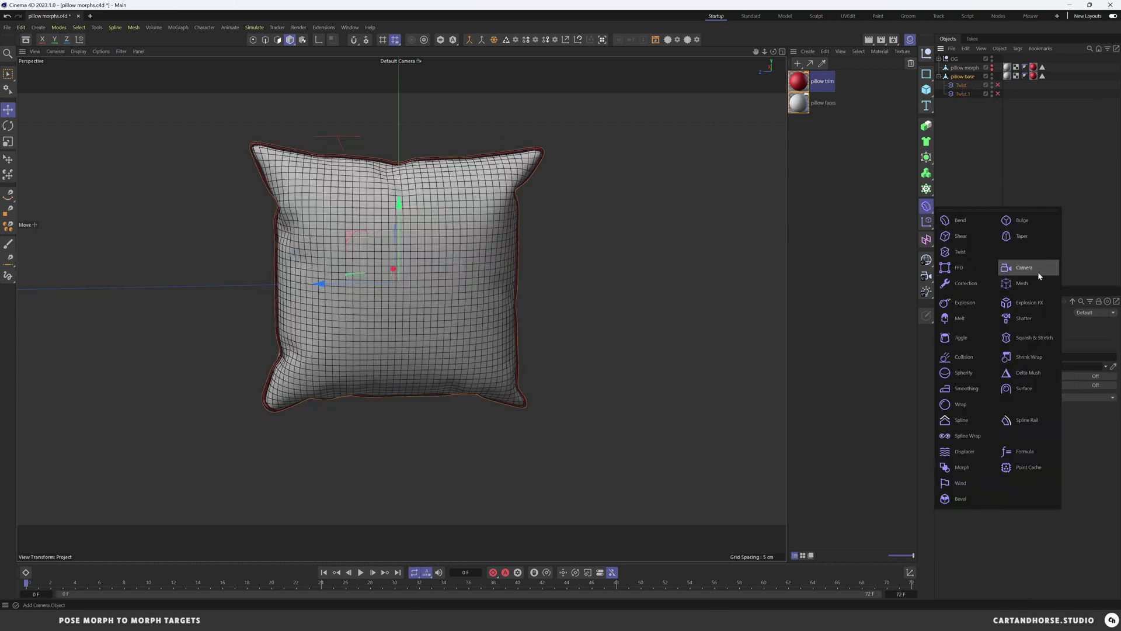
click(962, 373)
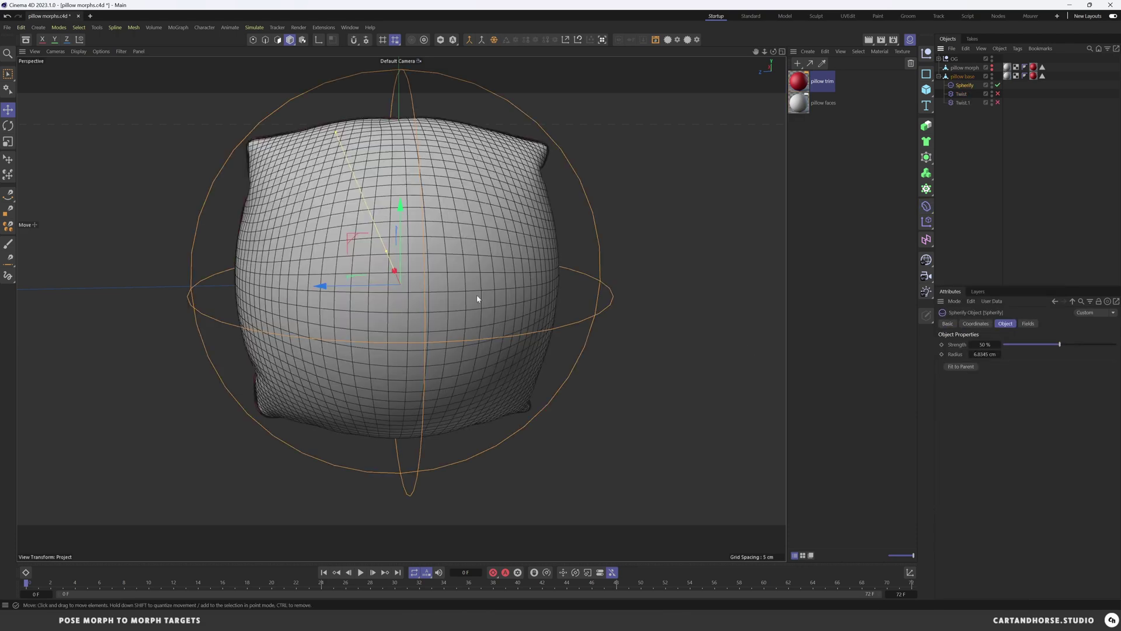
alt+drag(434, 278, 584, 269)
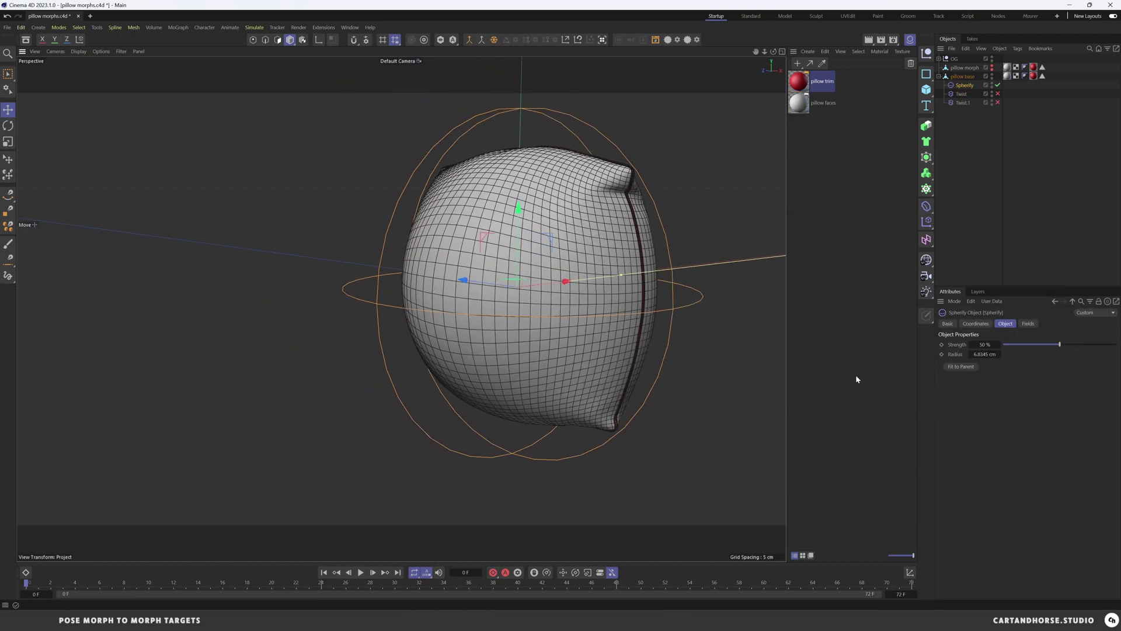
drag(1059, 347, 1052, 345)
alt+drag(466, 288, 490, 277)
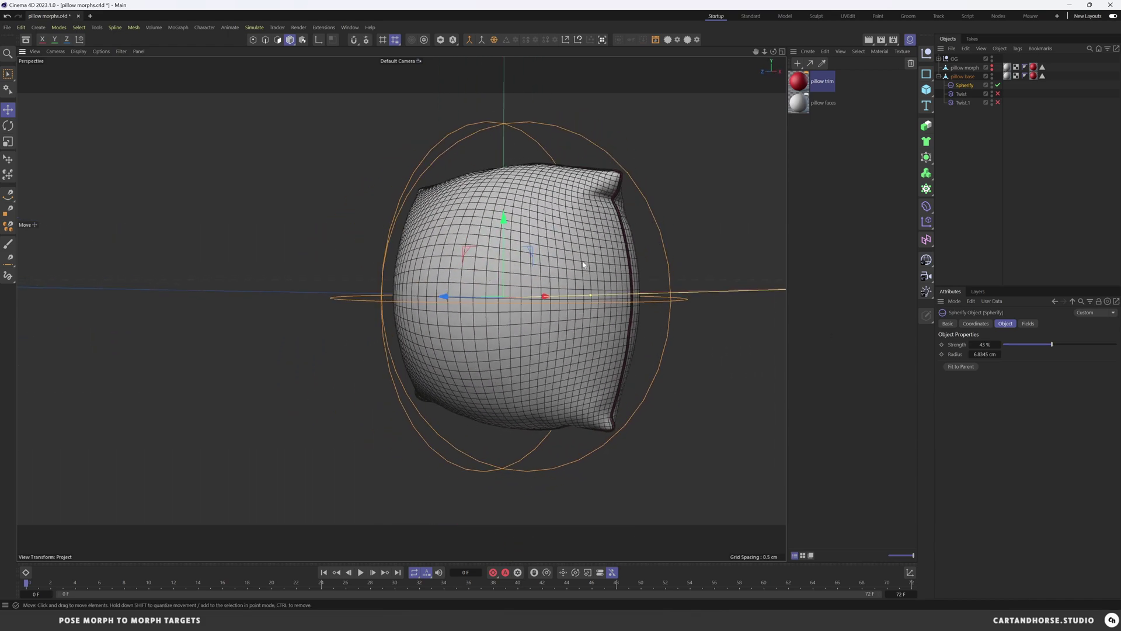
Disable the Spherify deformer and clear the selection.
click(998, 86)
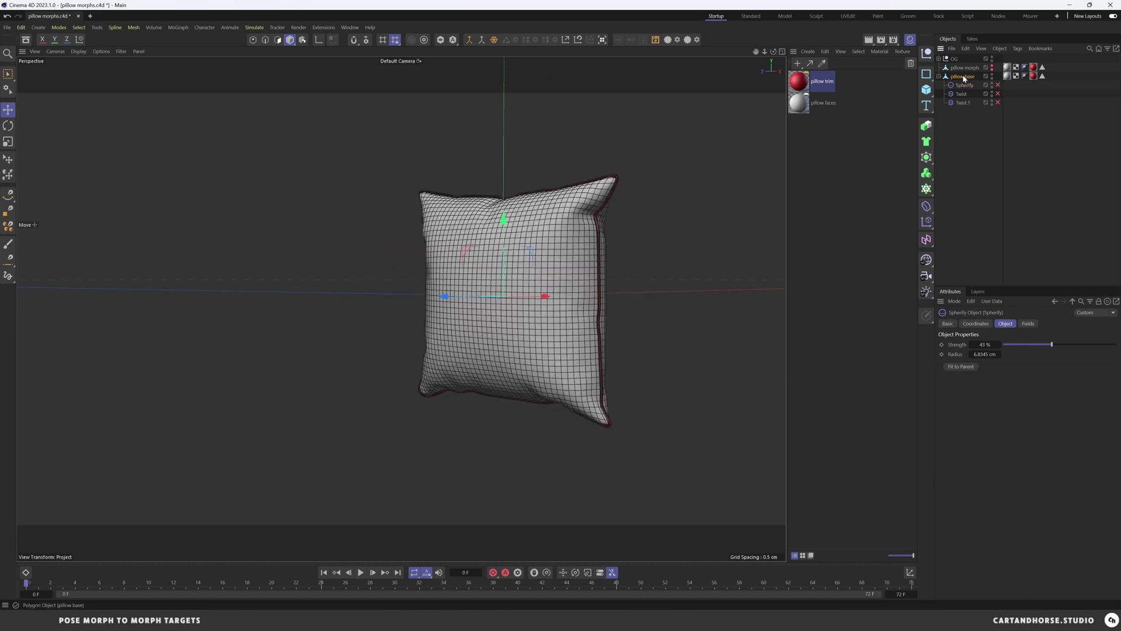
click(982, 111)
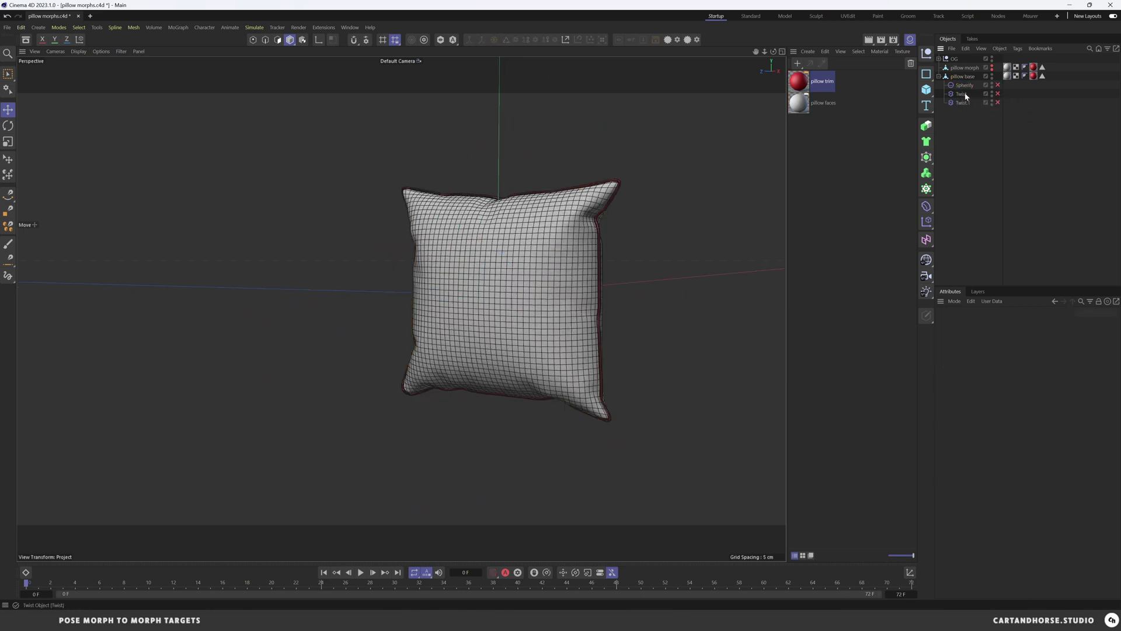
alt+drag(503, 283, 533, 268)
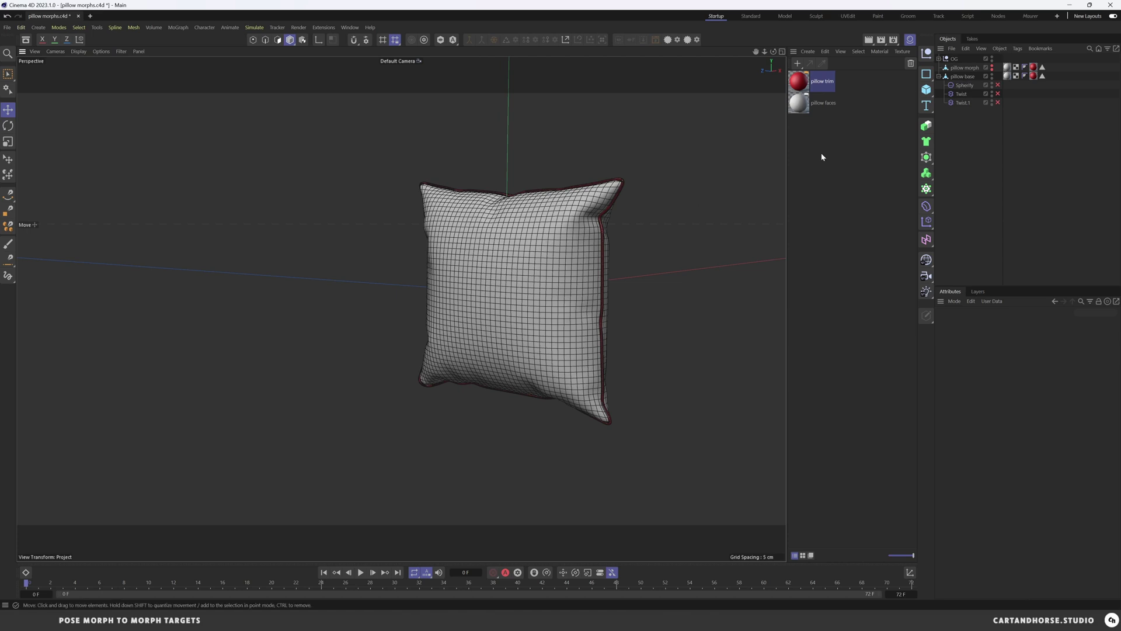
Duplicate pillow base without its deformers and hide the original.
click(963, 77)
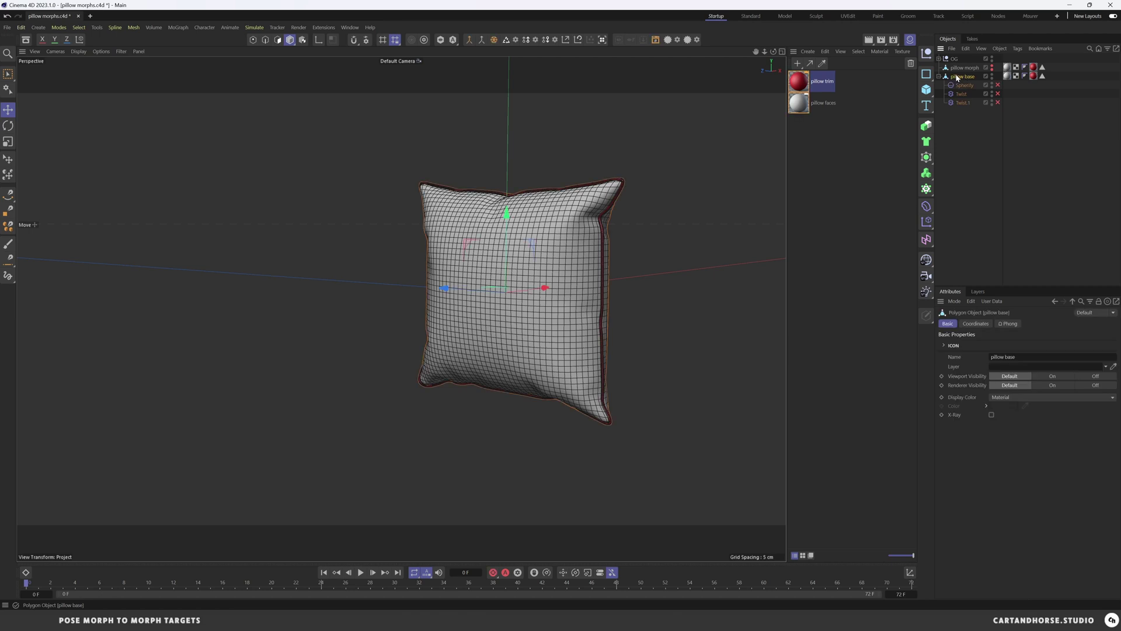
drag(957, 77, 957, 119)
key(Delete)
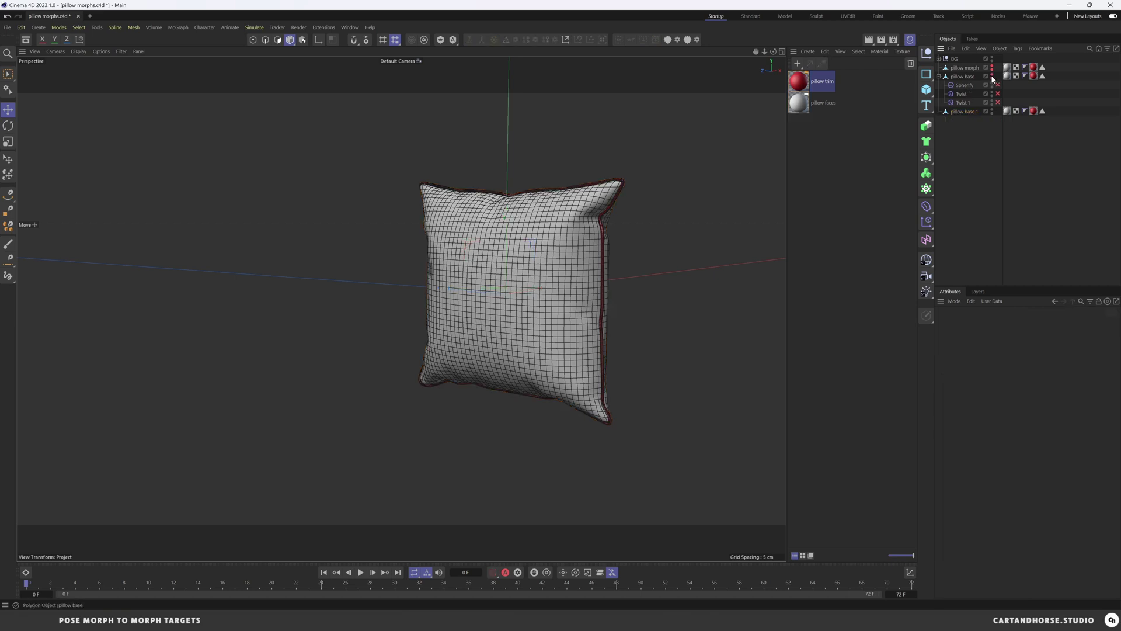
Rename the duplicated pillow object as pillow flat.
click(965, 111)
double_click(967, 111)
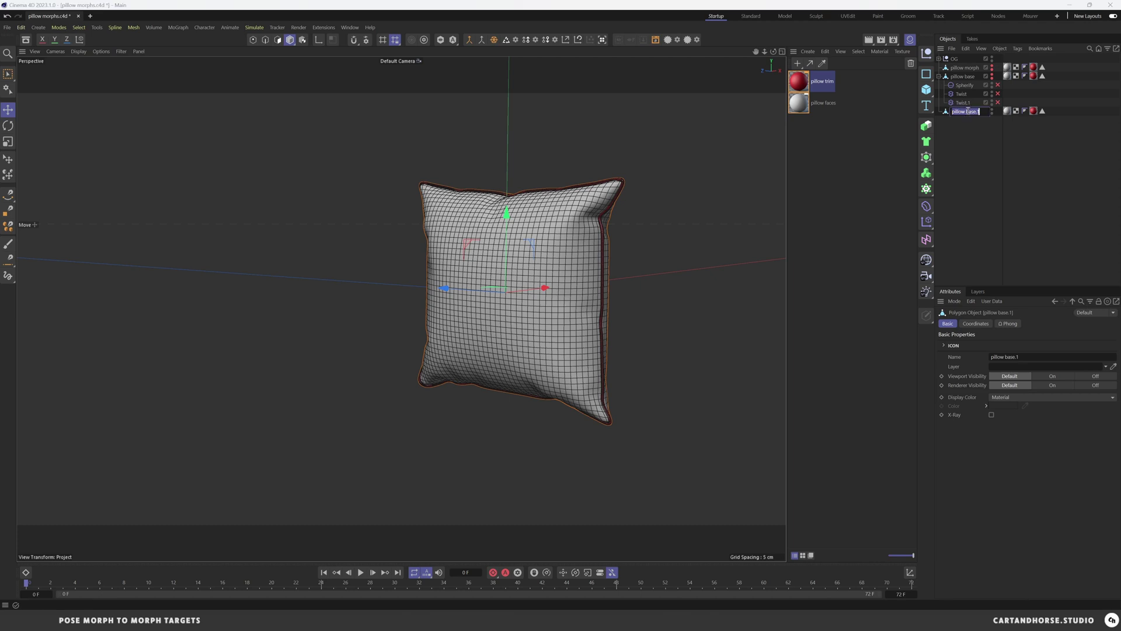
double_click(968, 111)
text(FLAT)
key(Return)
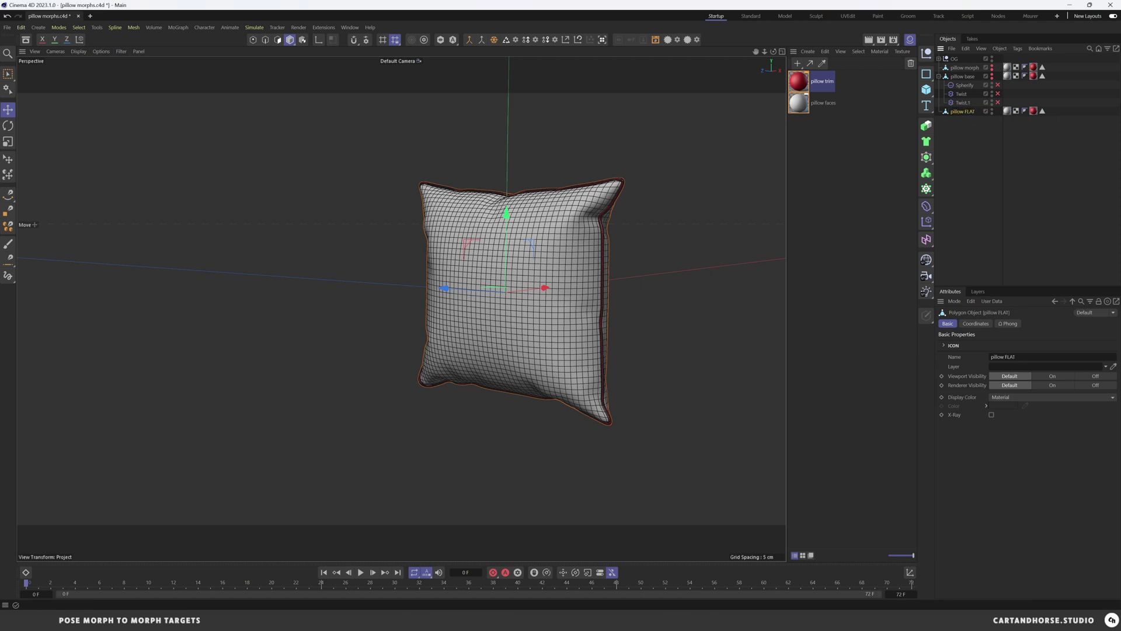
double_click(969, 111)
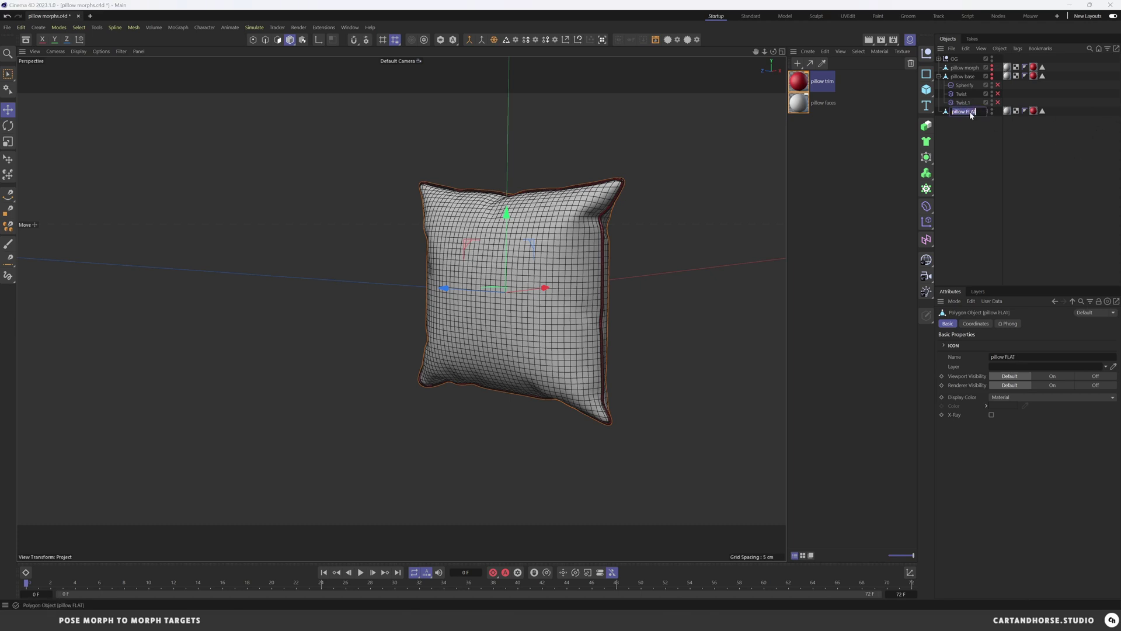
click(971, 111)
text(flat)
key(Return)
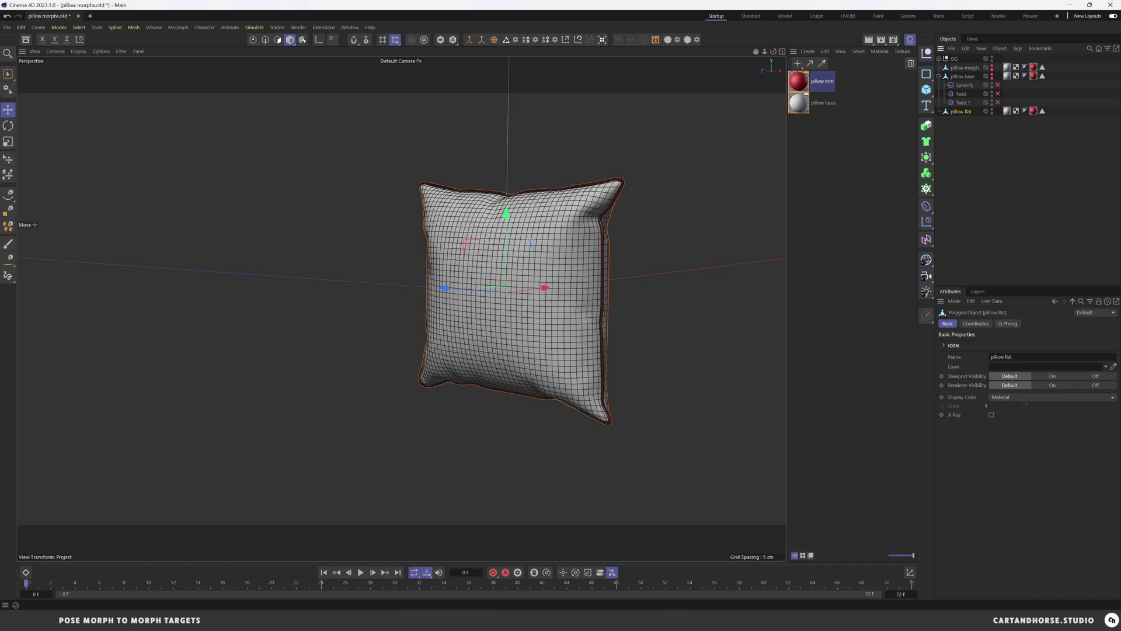
Try flattening pillow flat by scaling the whole object along its X axis, and undo the change.
alt+drag(611, 236, 502, 289)
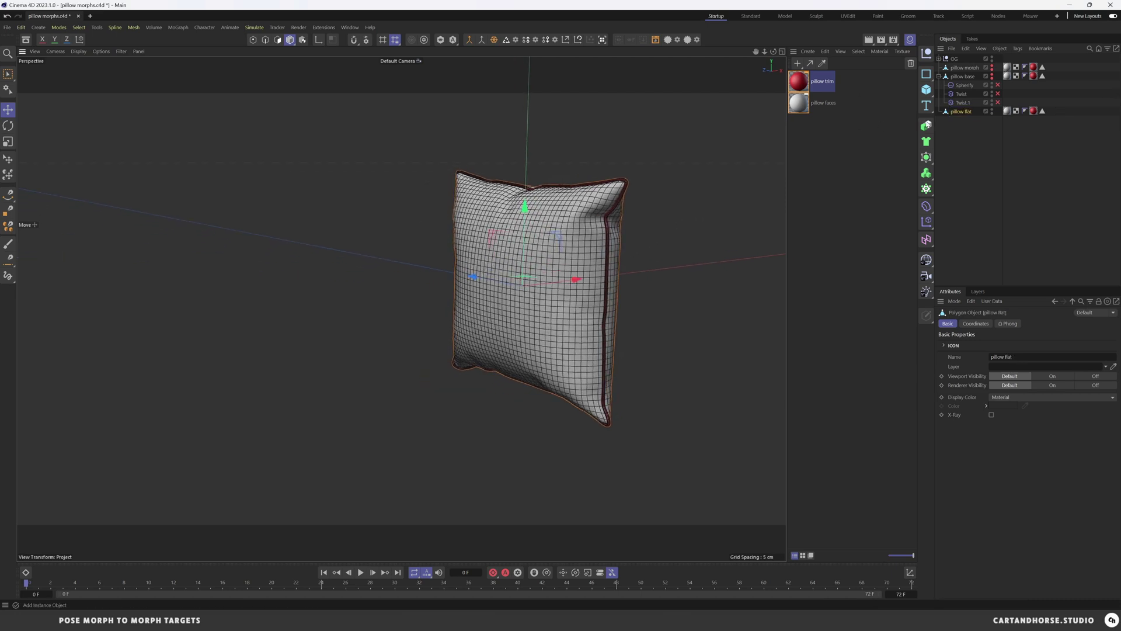
key(t)
drag(577, 280, 535, 287)
scroll(618, 206, up, 5)
alt+drag(570, 224, 612, 234)
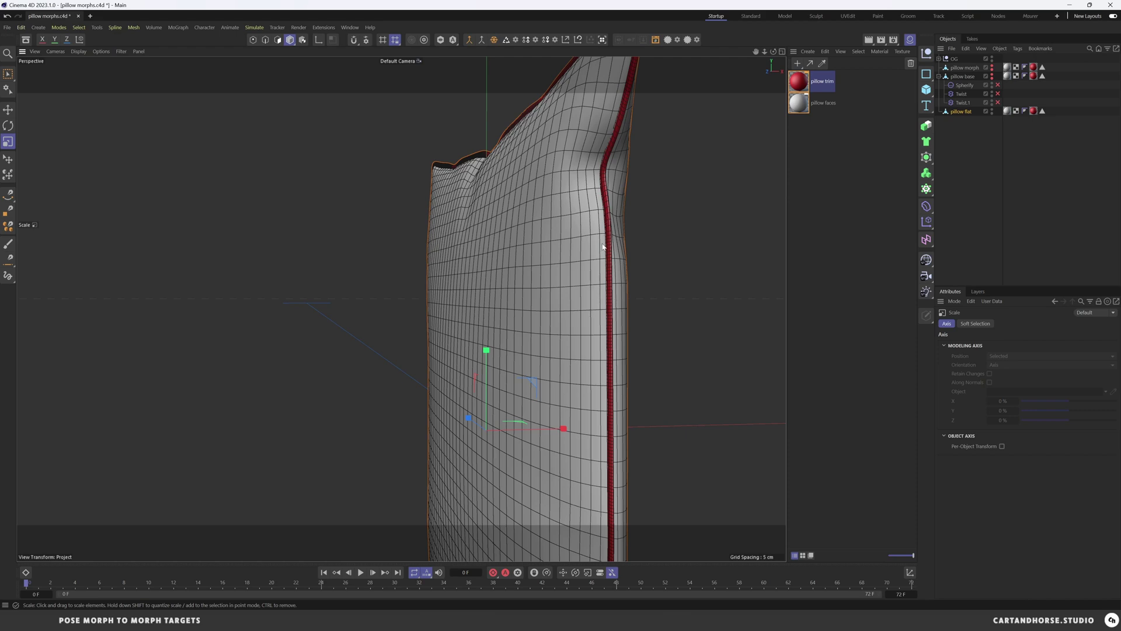
alt+drag(604, 246, 688, 261)
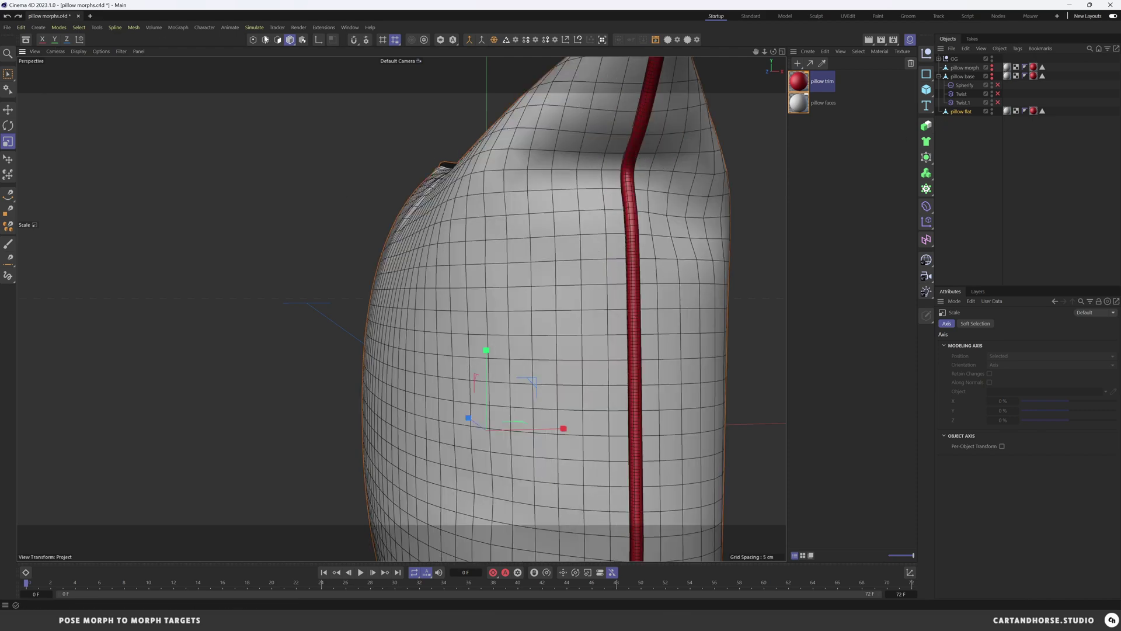
Switch to polygon mode and brush-select a small patch near the centre of the pillow's front face with brush size 37.
click(278, 39)
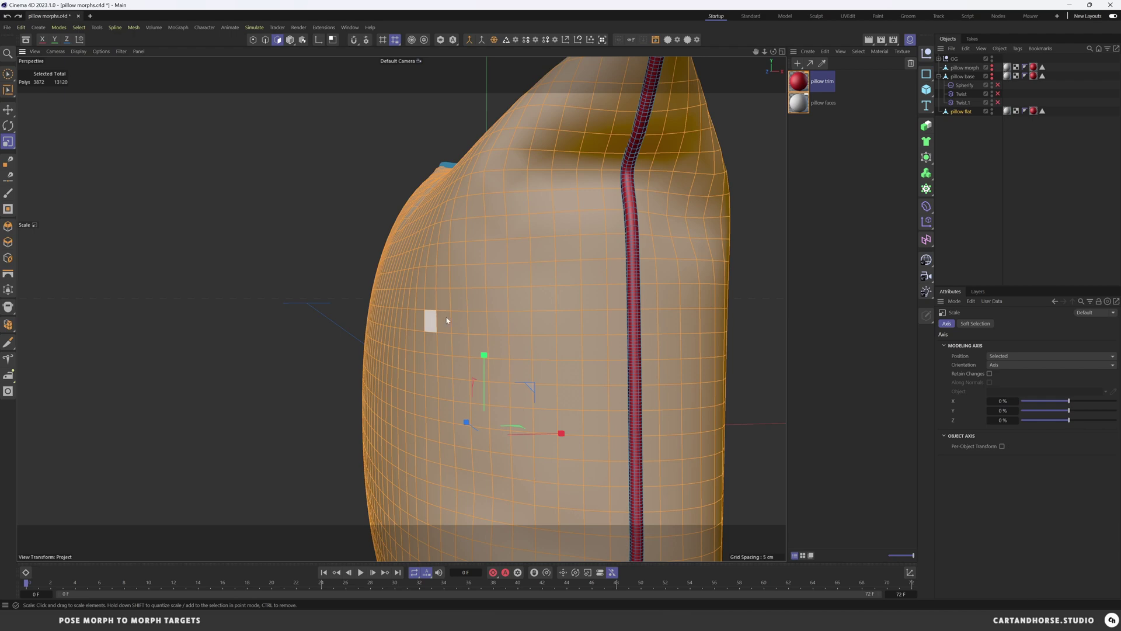
scroll(458, 350, down, 4)
mouse_move(400, 320)
alt+mouse_down()
mouse_move(457, 349)
mouse_move(412, 347)
alt+mouse_up()
key(space)
scroll(458, 331, down, 5)
scroll(408, 330, up, 5)
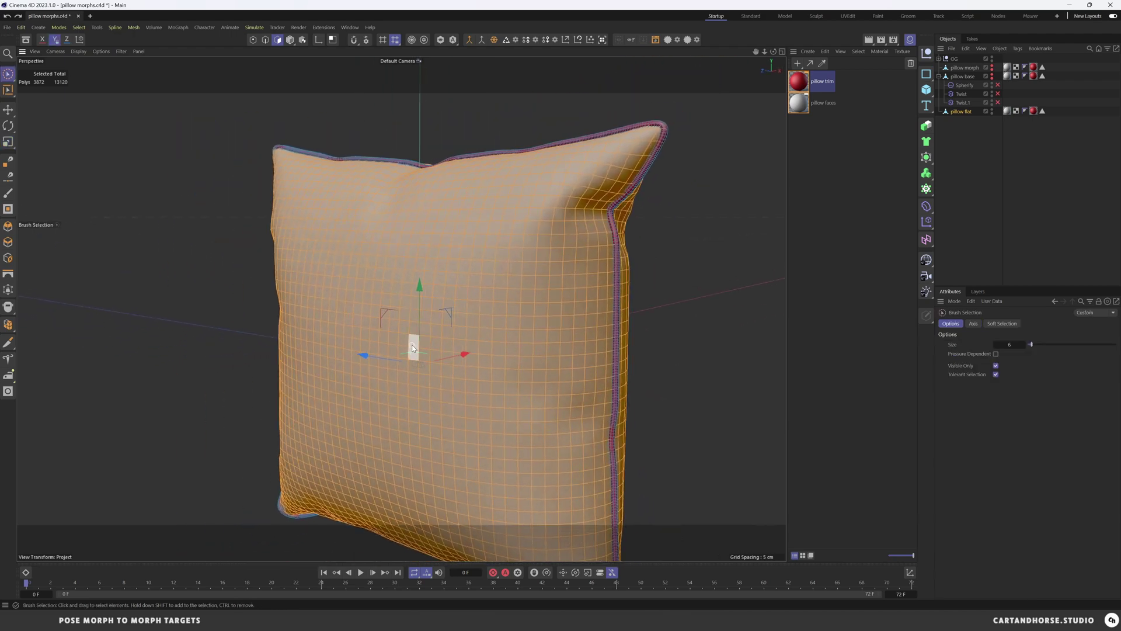
middle_drag(403, 350, 421, 350)
mouse_move(405, 362)
alt+mouse_down()
mouse_move(441, 360)
mouse_move(373, 369)
alt+mouse_up()
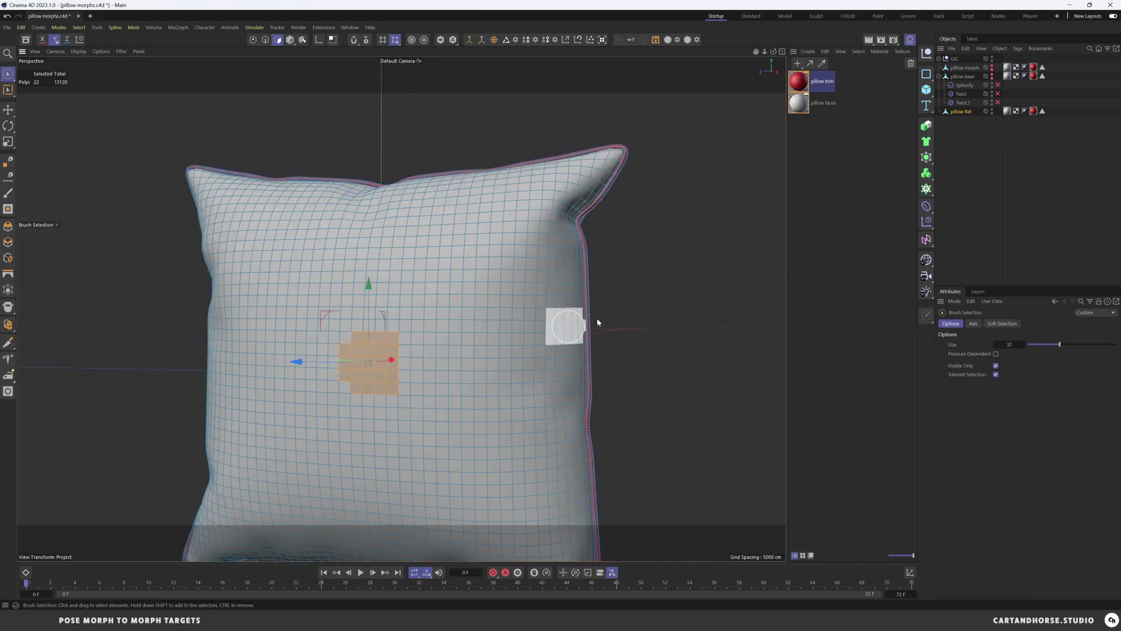
Try moving the selected centre patch along the X axis with soft selection enabled at a 4 cm radius, and undo the move.
click(999, 323)
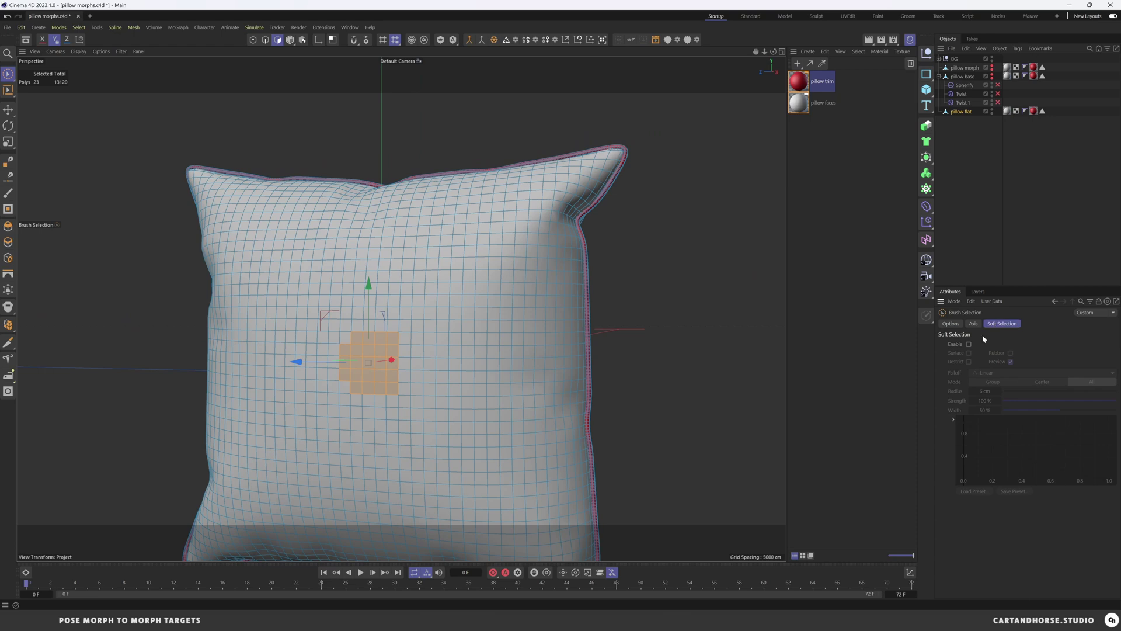
click(969, 344)
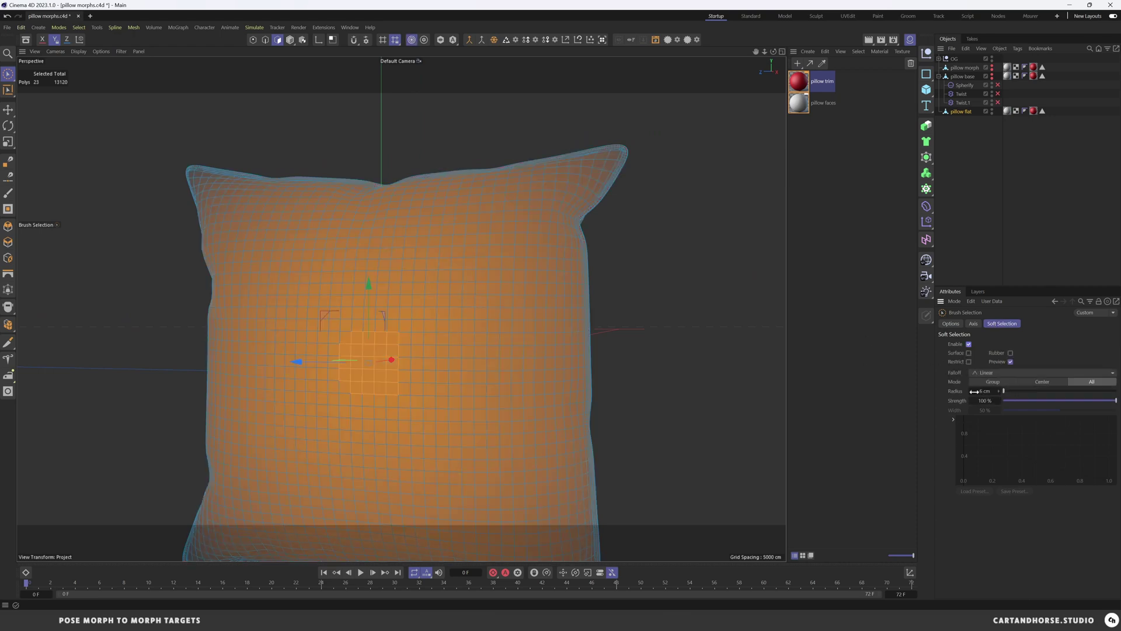
drag(973, 391, 974, 391)
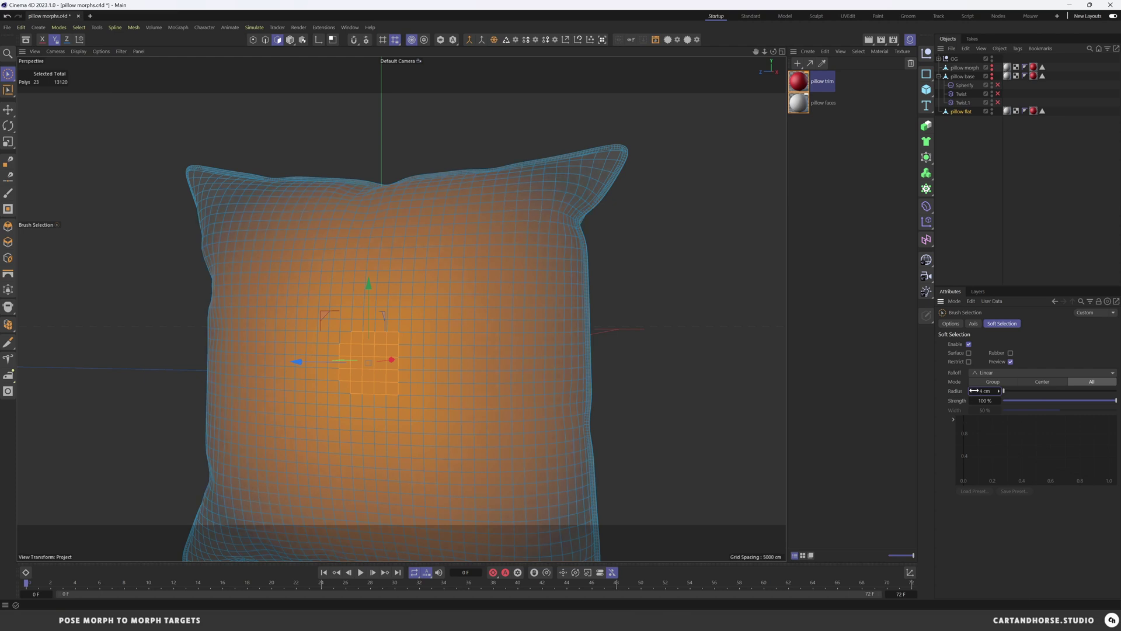
alt+drag(511, 385, 384, 394)
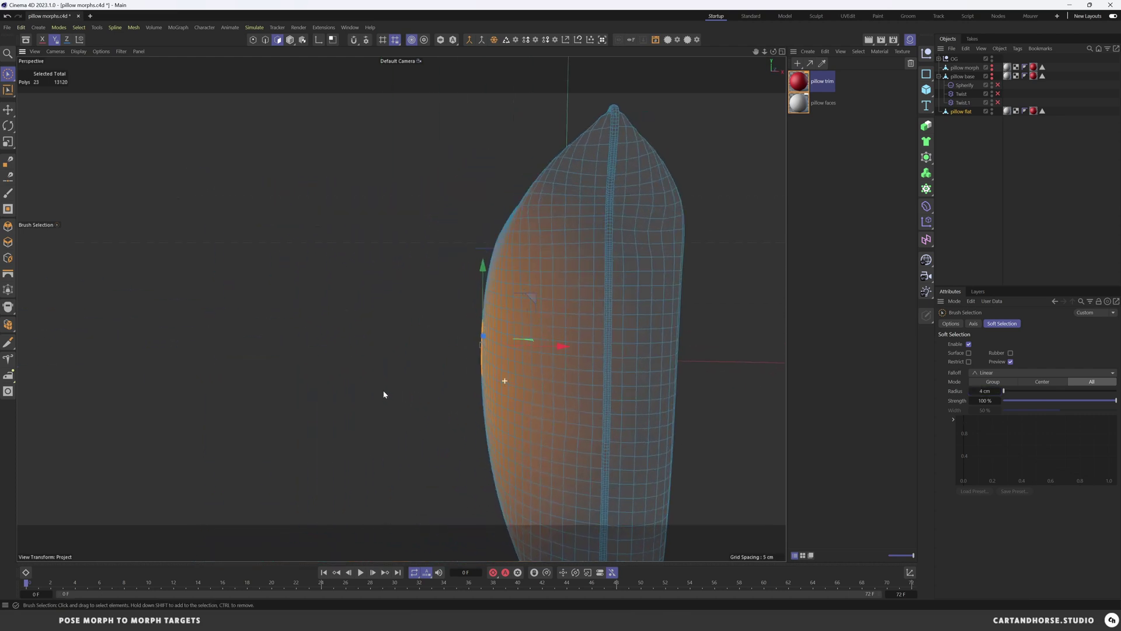
drag(558, 348, 495, 341)
key(ctrl+z)
mouse_move(496, 341)
alt+mouse_down()
mouse_move(483, 318)
mouse_move(477, 333)
mouse_move(494, 334)
alt+mouse_up()
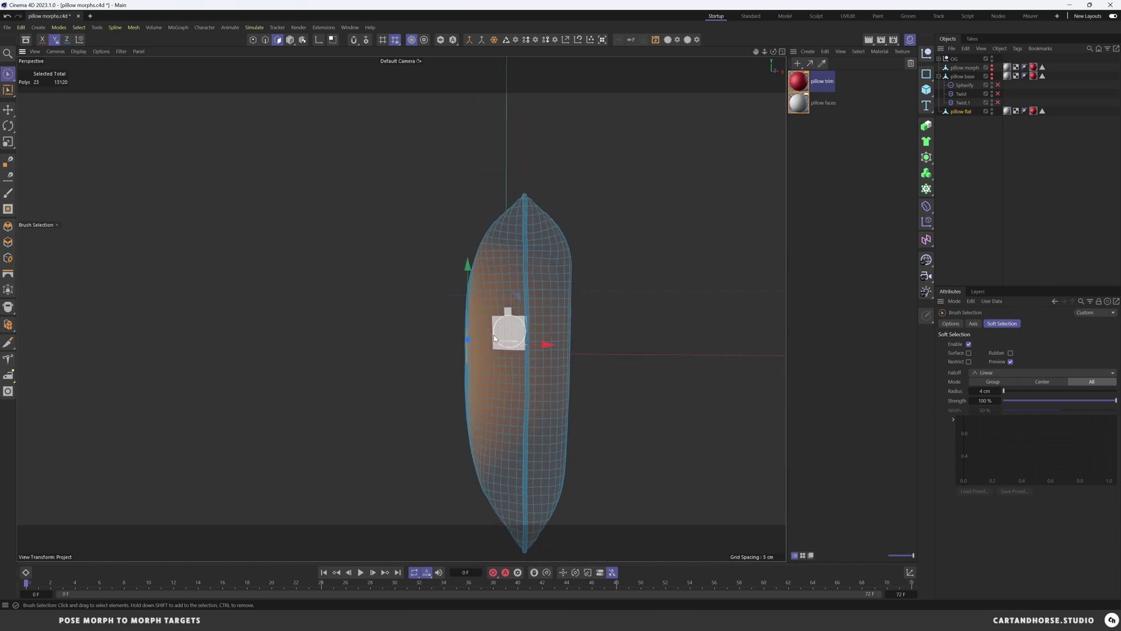
Flatten pillow flat by scaling its fabric polygons, without the trim, along X with soft selection off, and return to model mode with nothing selected.
key(ctrl+a)
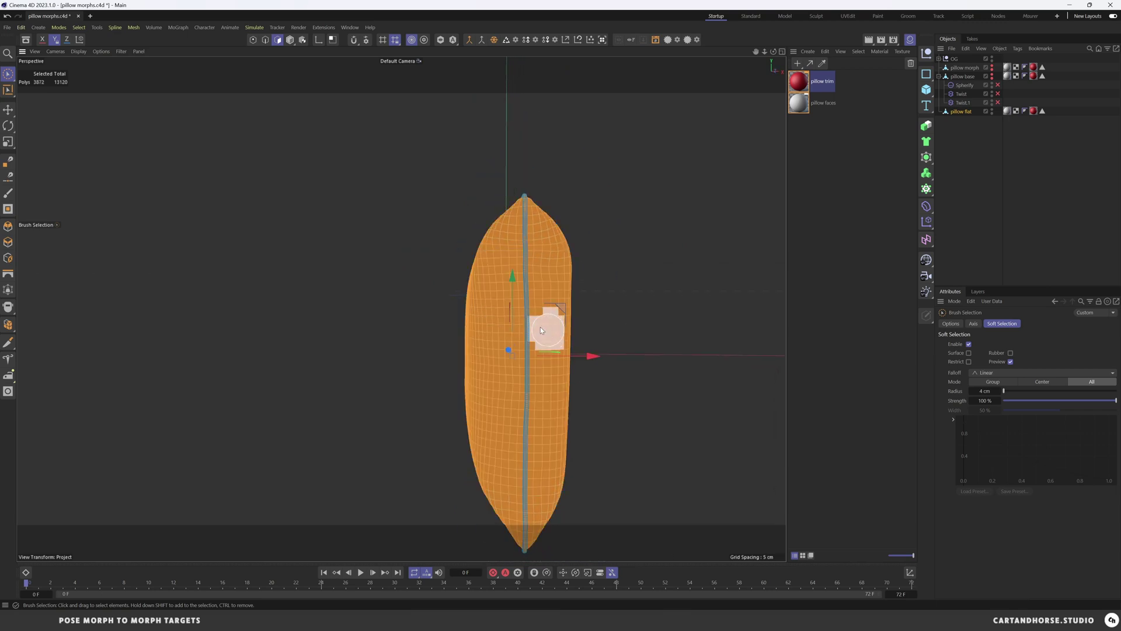
click(968, 344)
alt+drag(492, 328, 490, 362)
key(t)
drag(602, 329, 487, 346)
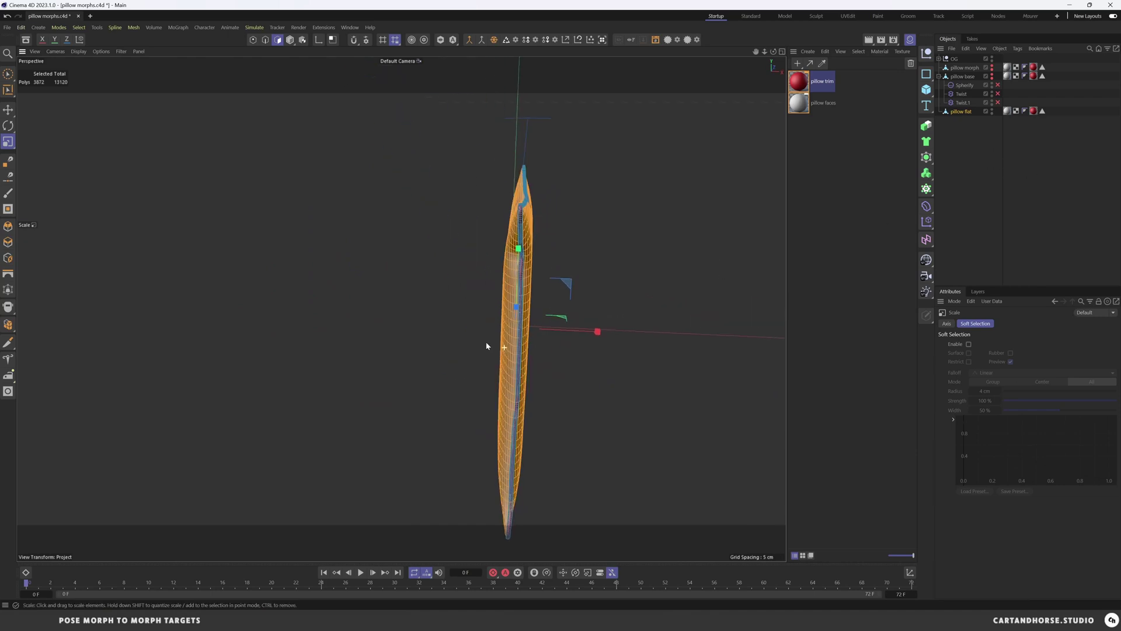
alt+drag(567, 311, 391, 206)
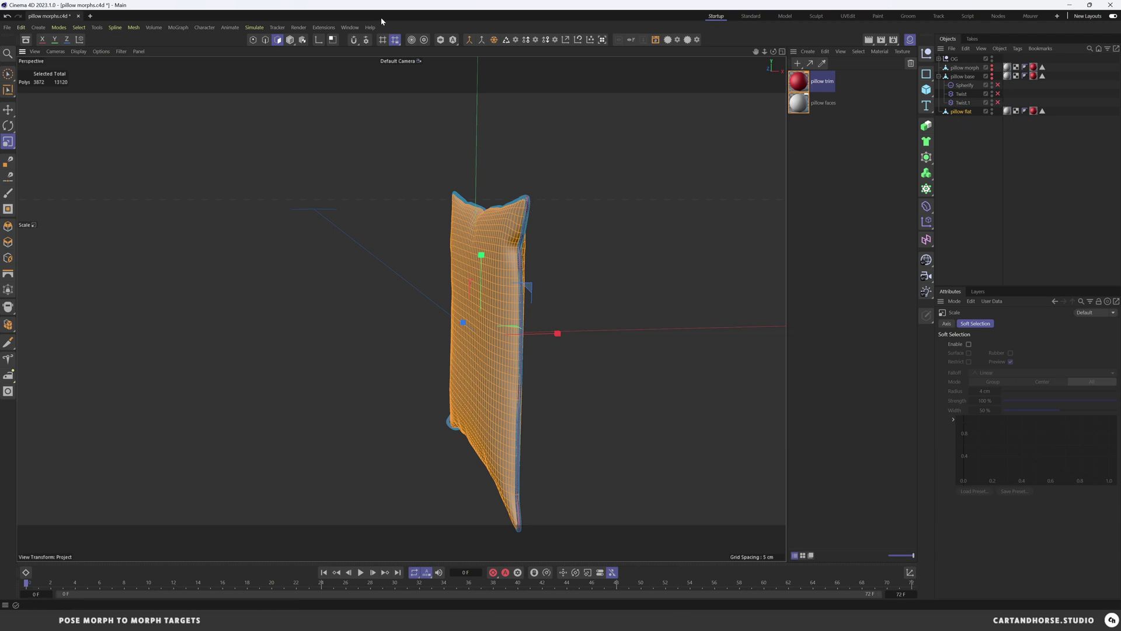
click(290, 39)
click(1052, 196)
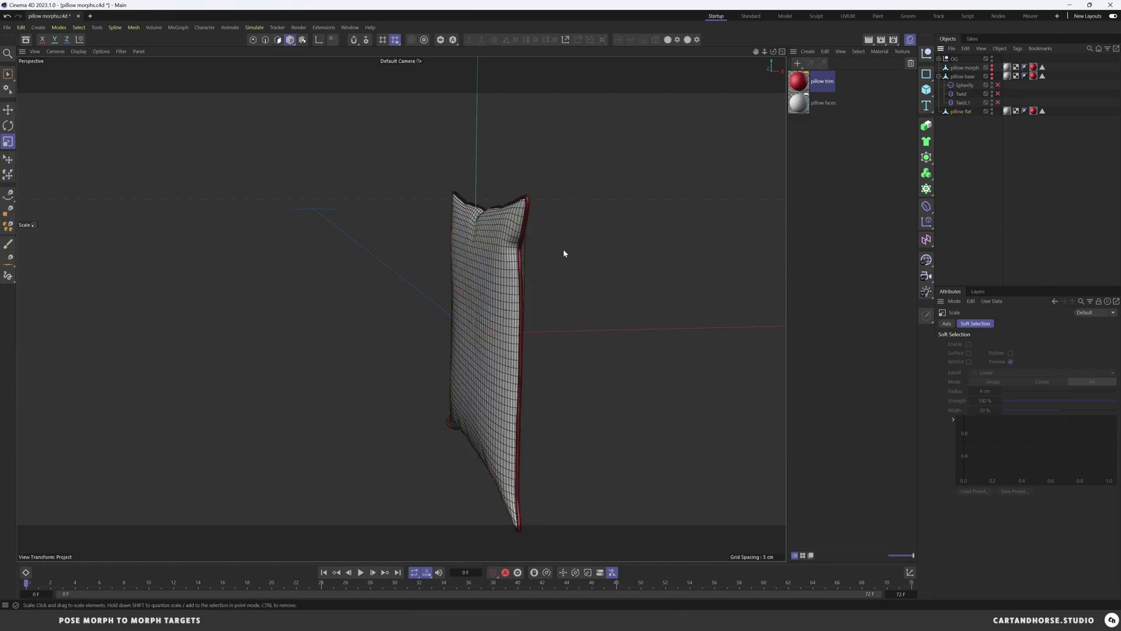
alt+drag(563, 250, 503, 328)
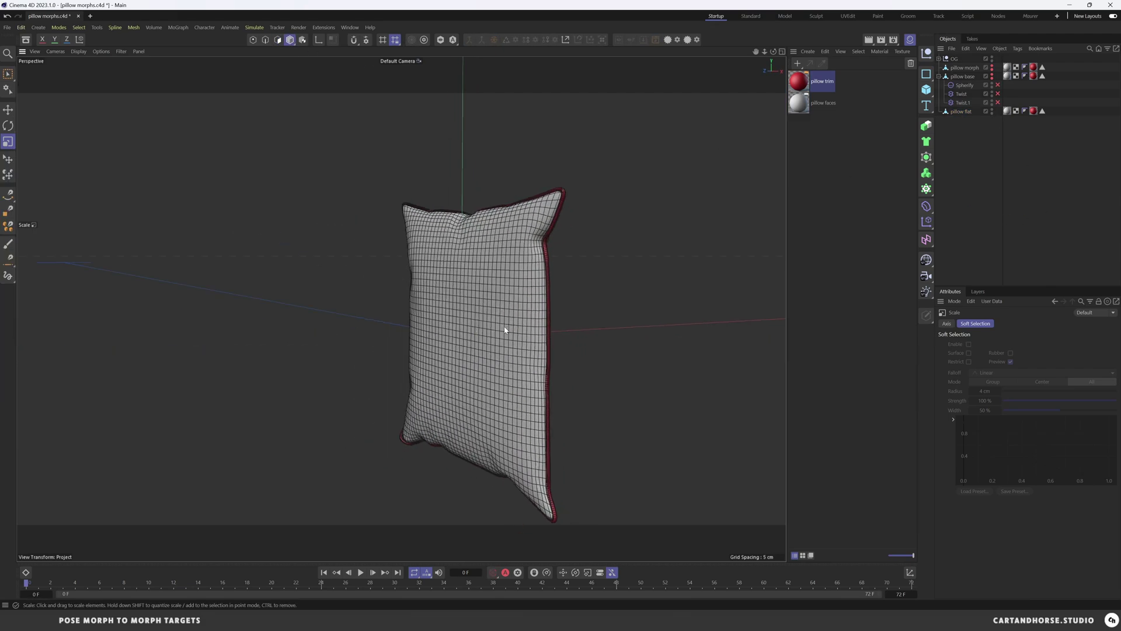
Hide pillow flat, and make pillow base visible and select it.
click(992, 110)
click(992, 76)
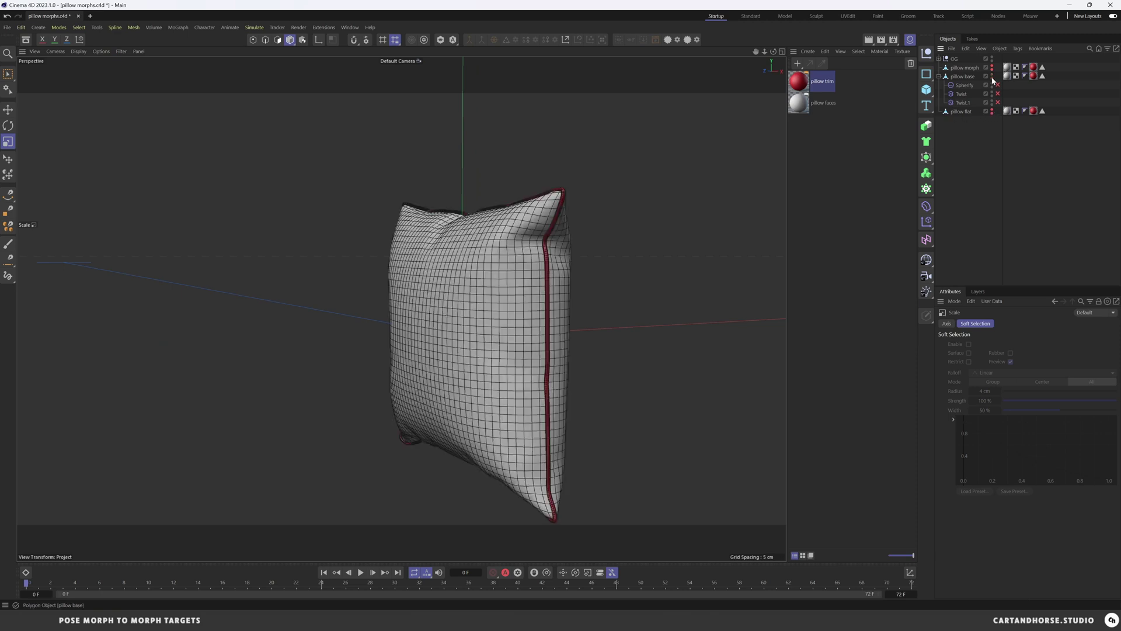
click(969, 77)
alt+drag(513, 248, 578, 238)
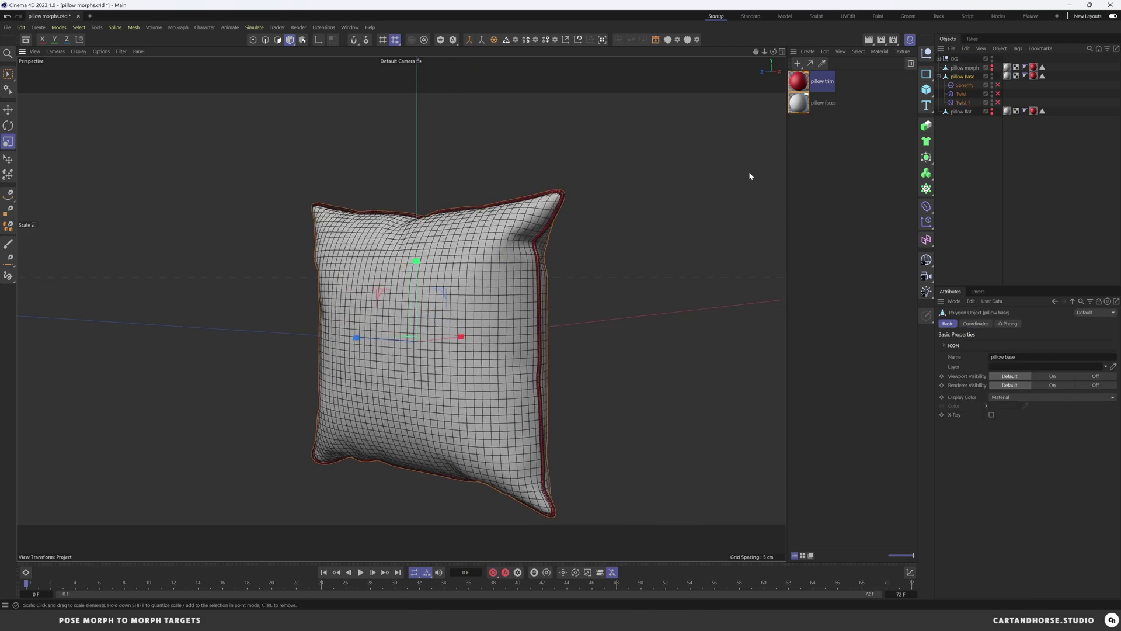
Enable the Spherify deformer on pillow base and bake its current state into a separate object.
click(998, 85)
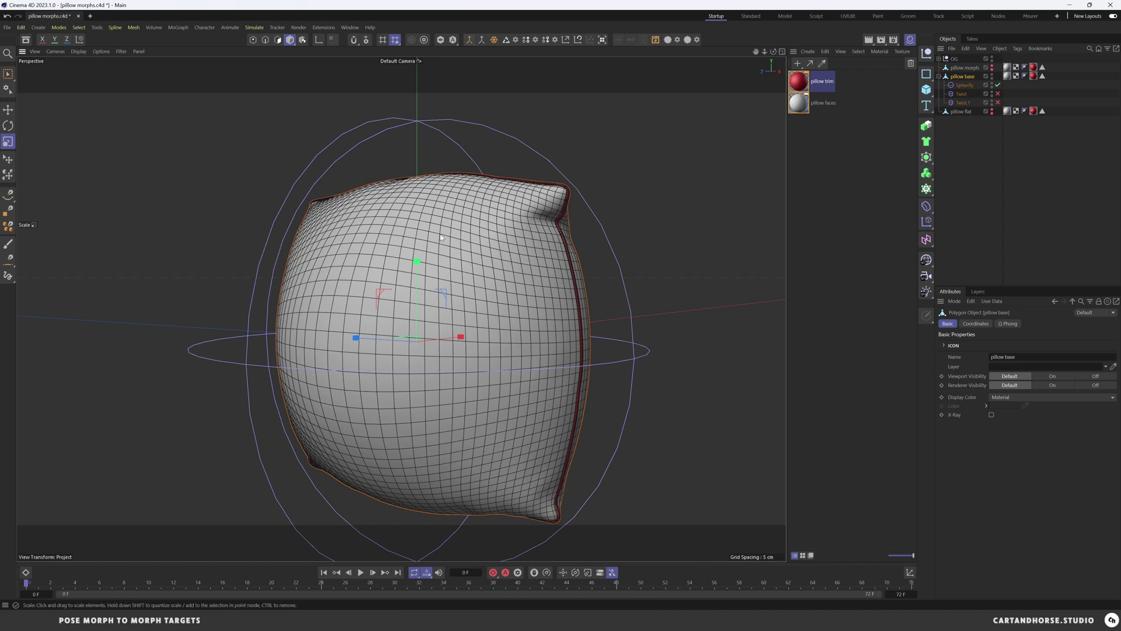
right_click(442, 320)
click(502, 309)
Rename the baked spherified copy as pillow bloat and store it hidden below pillow flat in the object hierarchy.
double_click(971, 77)
text(pillow g)
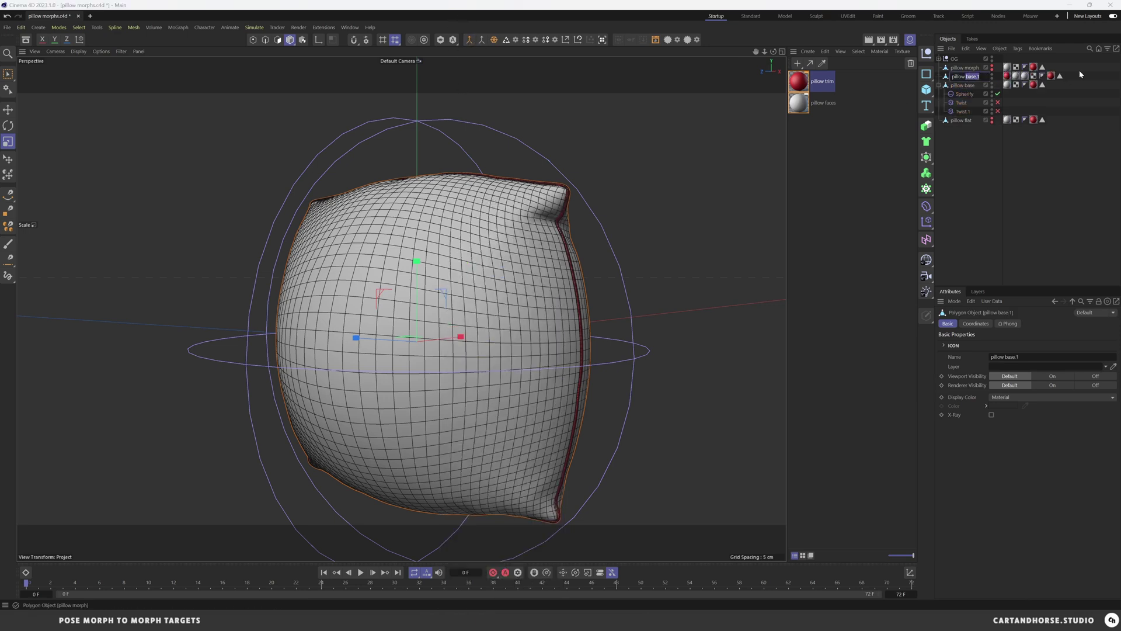
key(BackSpace)
text(bloat)
key(Return)
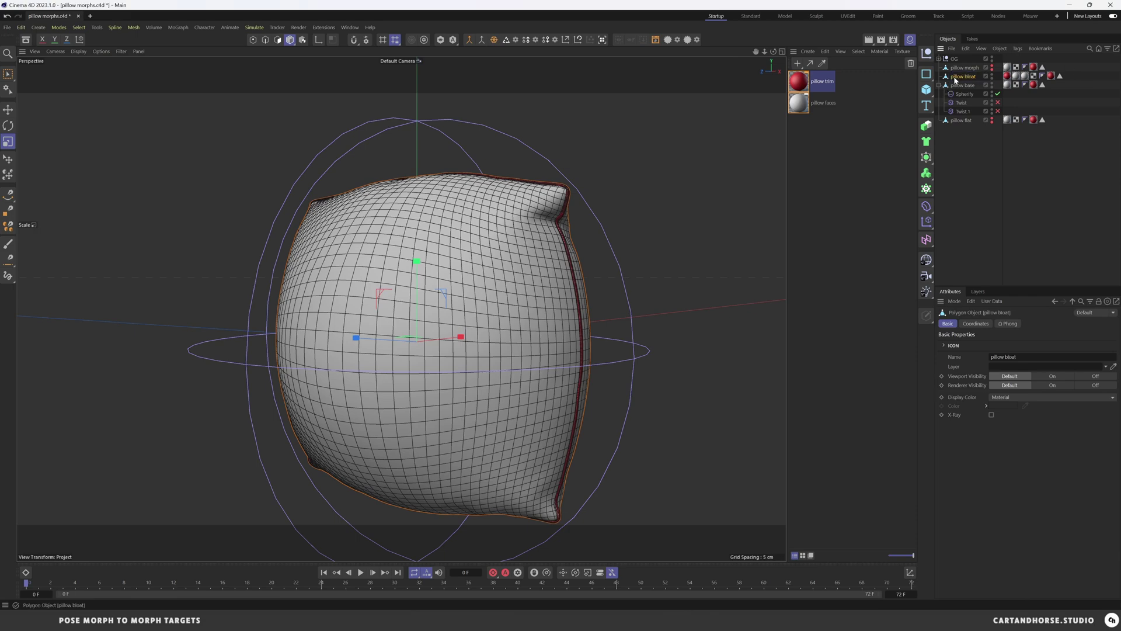
drag(957, 77, 957, 143)
ctrl+click(992, 120)
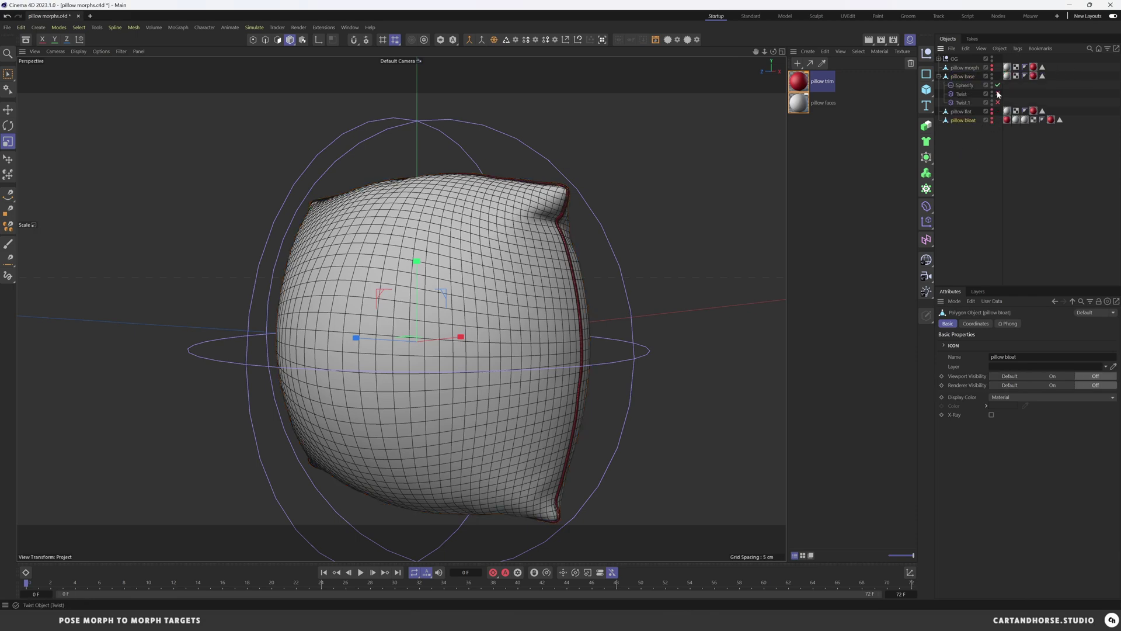
Switch pillow base from the Spherify deformer to the first Twist deformer and bake the twisted shape into a separate object.
click(998, 85)
click(997, 93)
alt+drag(382, 300, 418, 325)
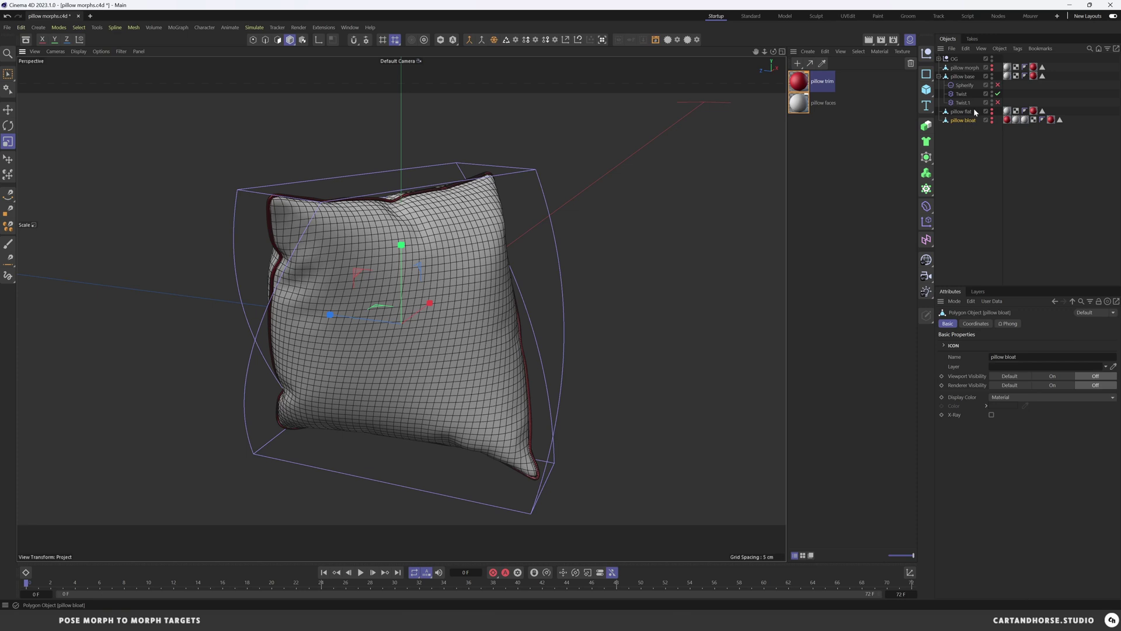
click(961, 77)
key(ctrl+c)
key(ctrl+v)
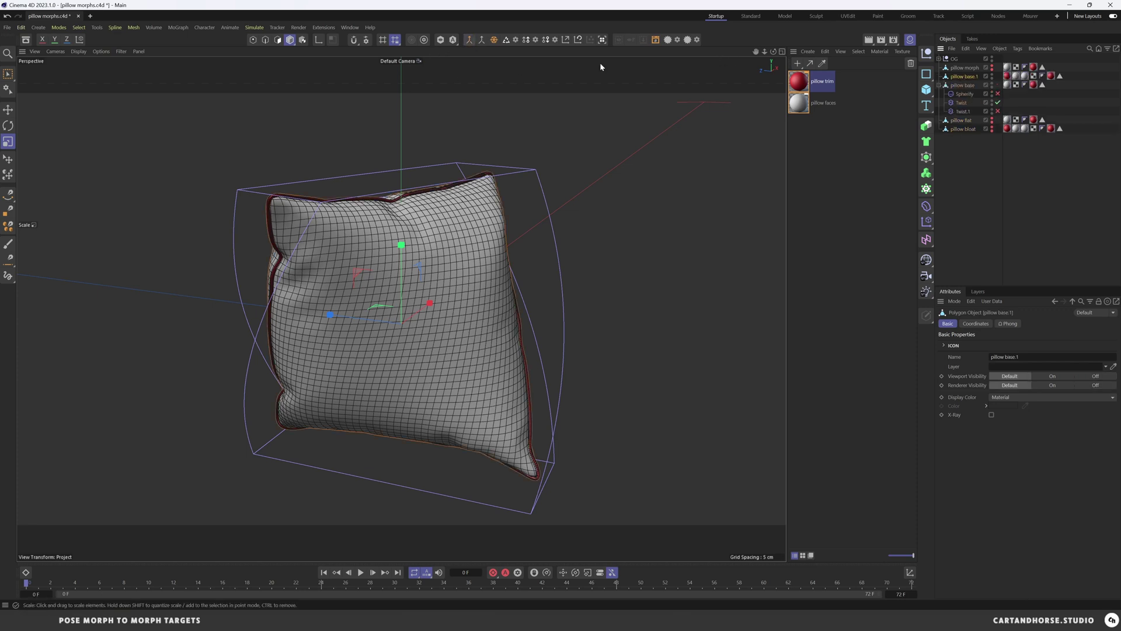
Rename the baked twisted copy as pillow twist 1 and store it hidden below pillow bloat in the object hierarchy.
double_click(964, 77)
text(pillow t)
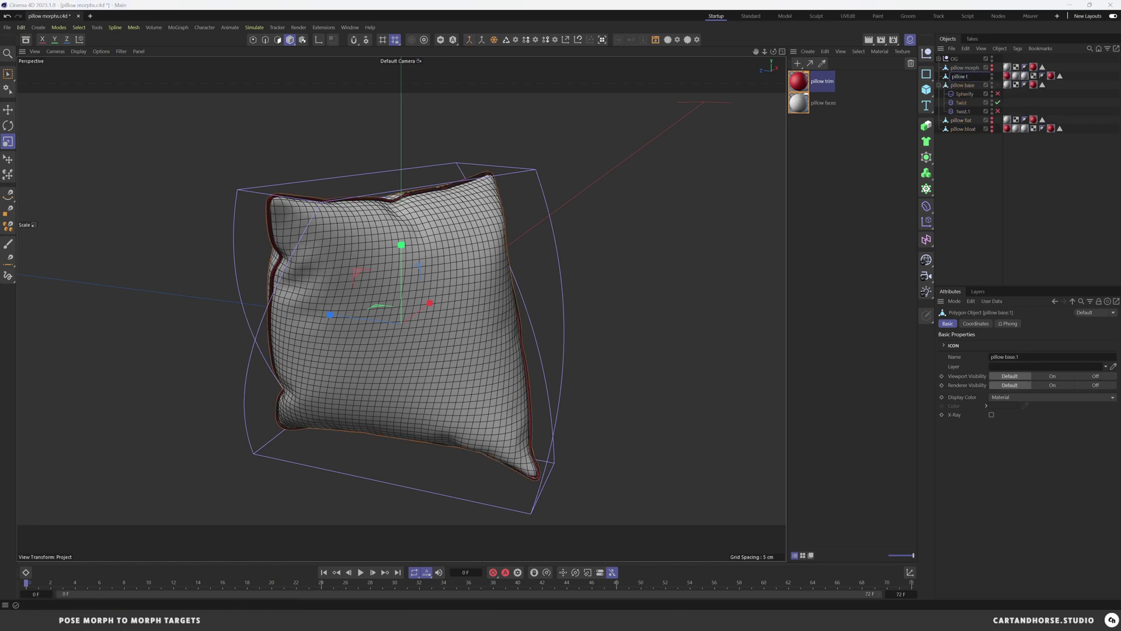
text(wist 1)
key(Return)
drag(964, 77, 969, 133)
ctrl+click(993, 129)
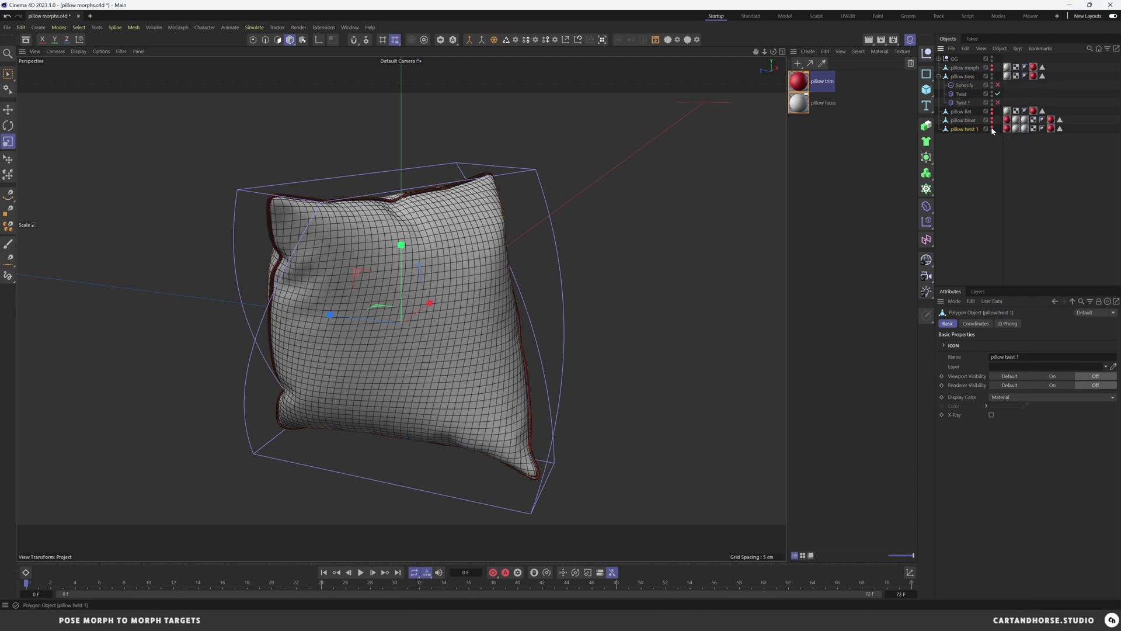
Switch pillow base from the Twist deformer to Twist.1 and bake that shape into a separate object.
click(998, 93)
click(997, 103)
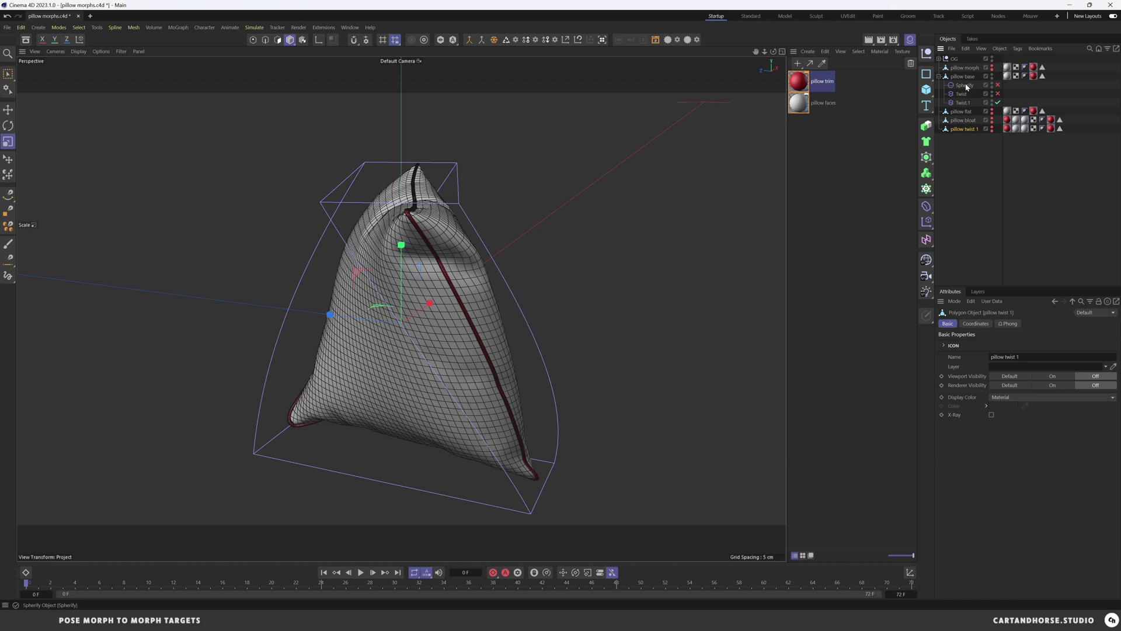
click(961, 77)
click(481, 40)
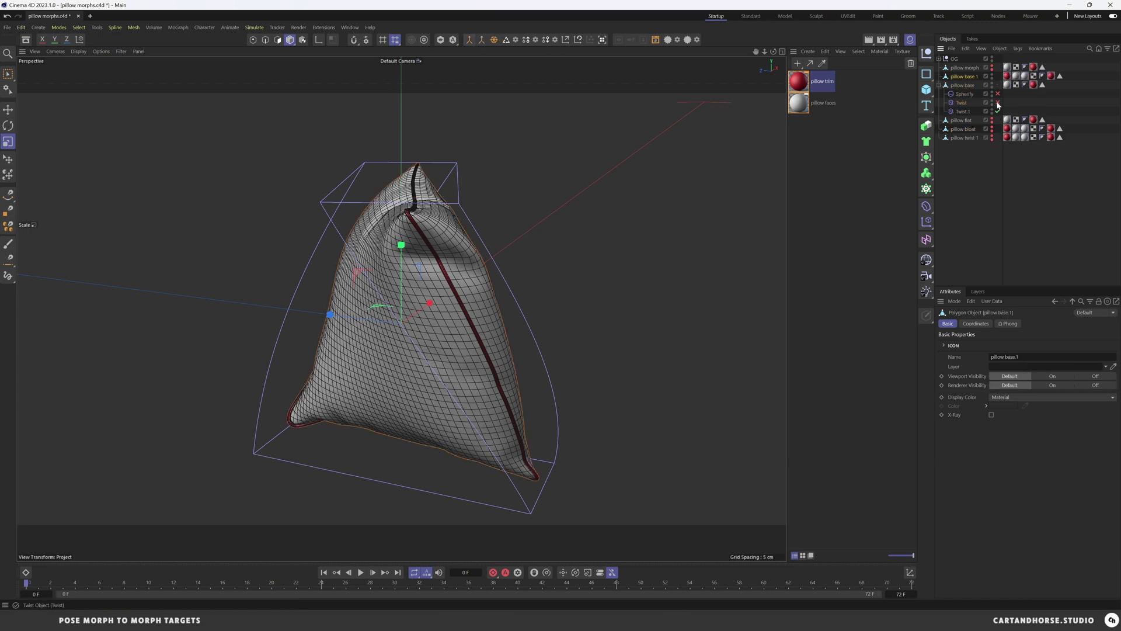
Rename the new baked copy as pillow twist 2, place it below pillow twist 1, and collapse pillow base's deformers.
double_click(971, 78)
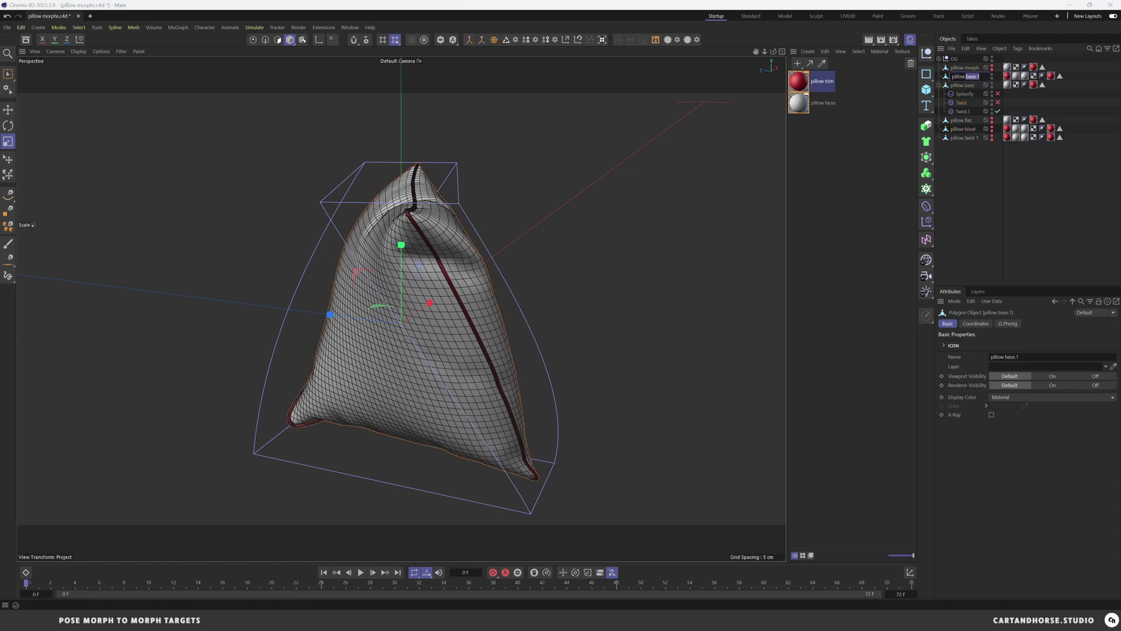
text(tiist 2)
key(Return)
drag(965, 77, 964, 141)
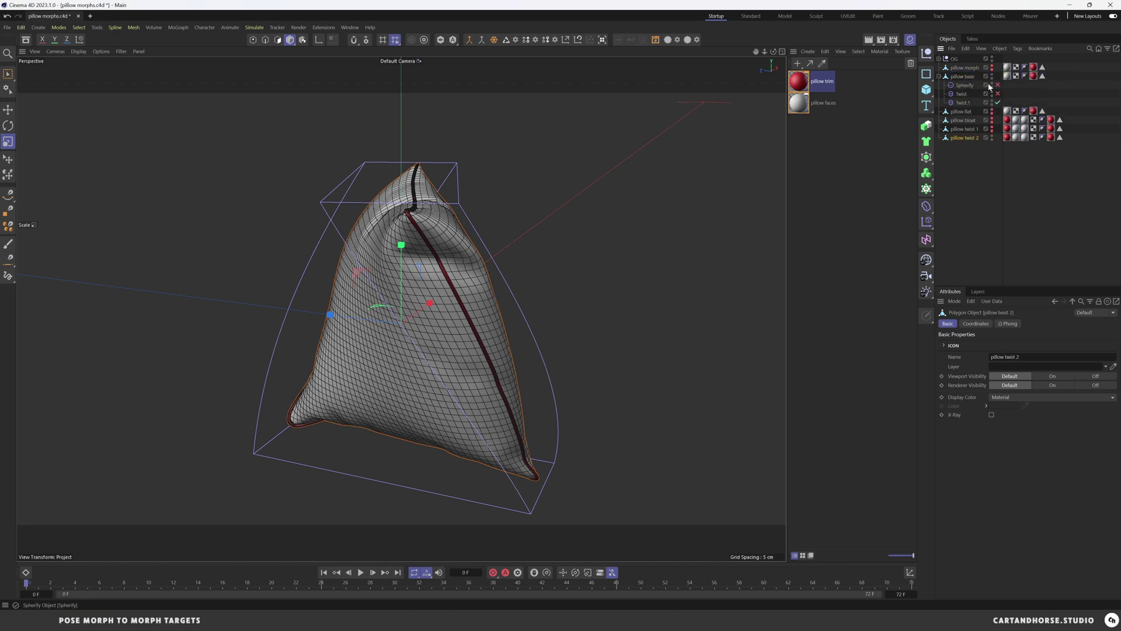
click(939, 76)
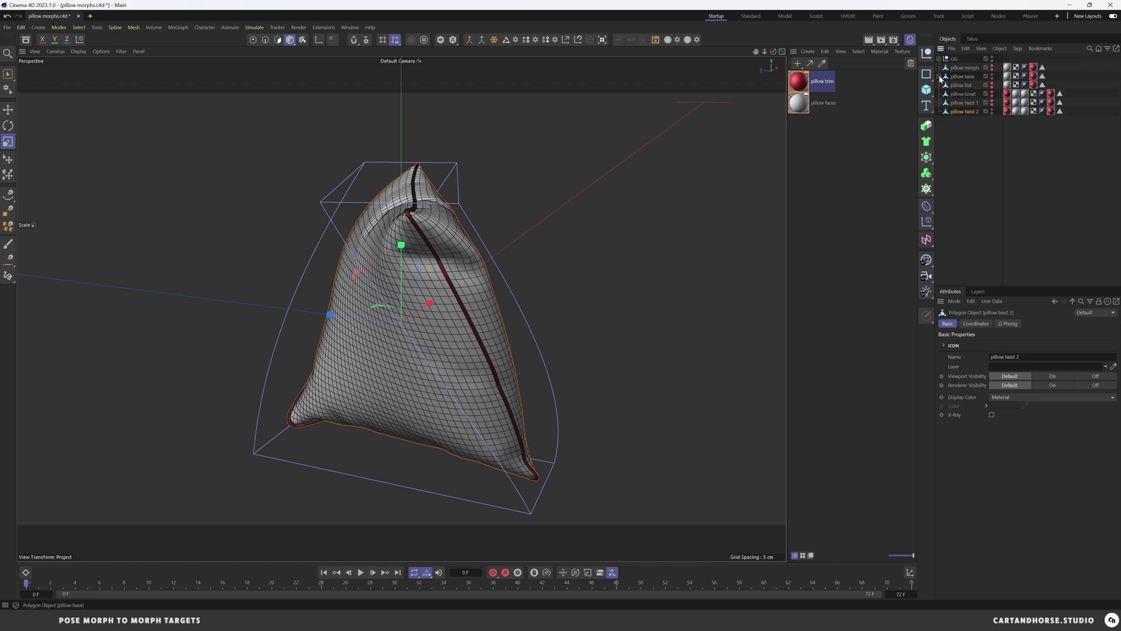
click(991, 128)
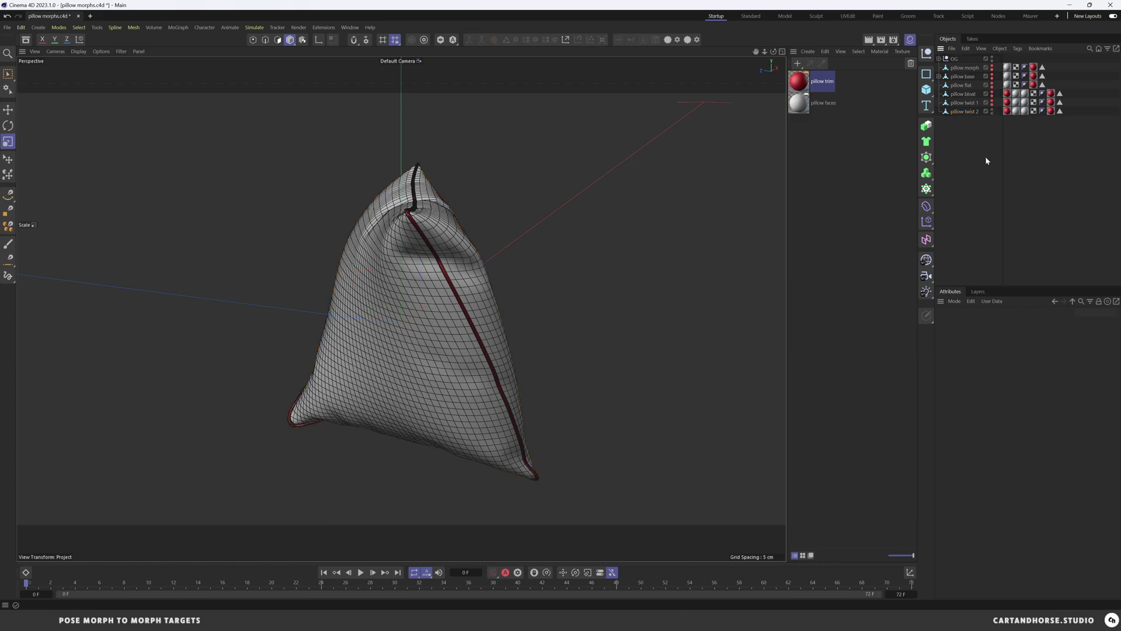
Show pillow twist 1 and pillow bloat to check their shapes, and hide pillow bloat, pillow twist 1 and pillow twist 2.
alt+click(991, 104)
alt+drag(396, 285, 443, 290)
alt+click(991, 94)
alt+drag(431, 238, 355, 260)
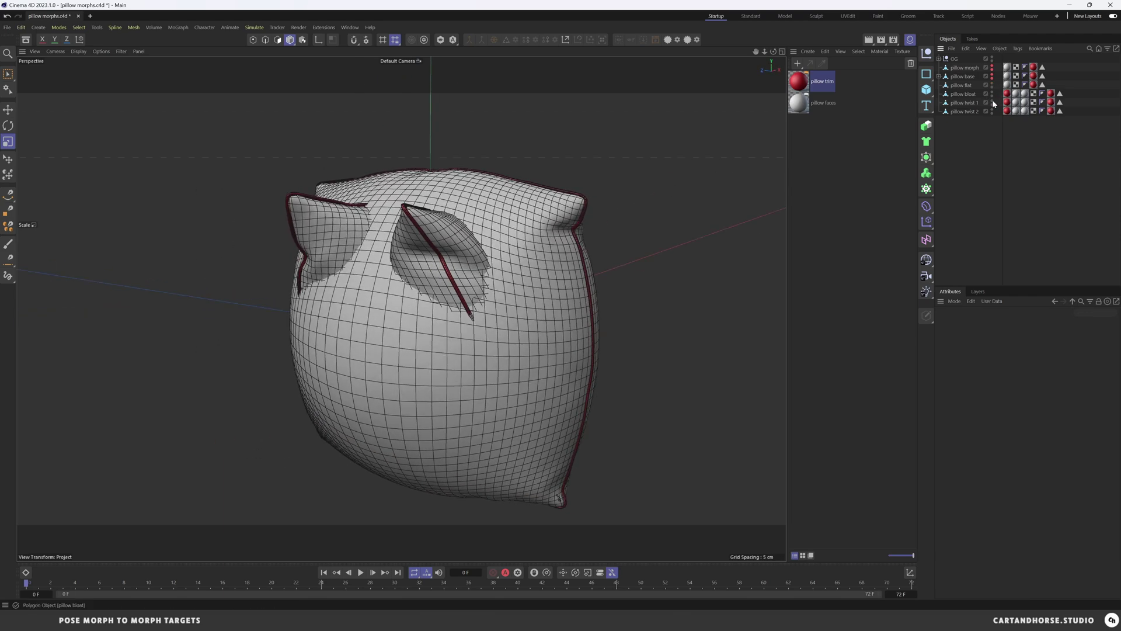
alt+drag(992, 95, 991, 113)
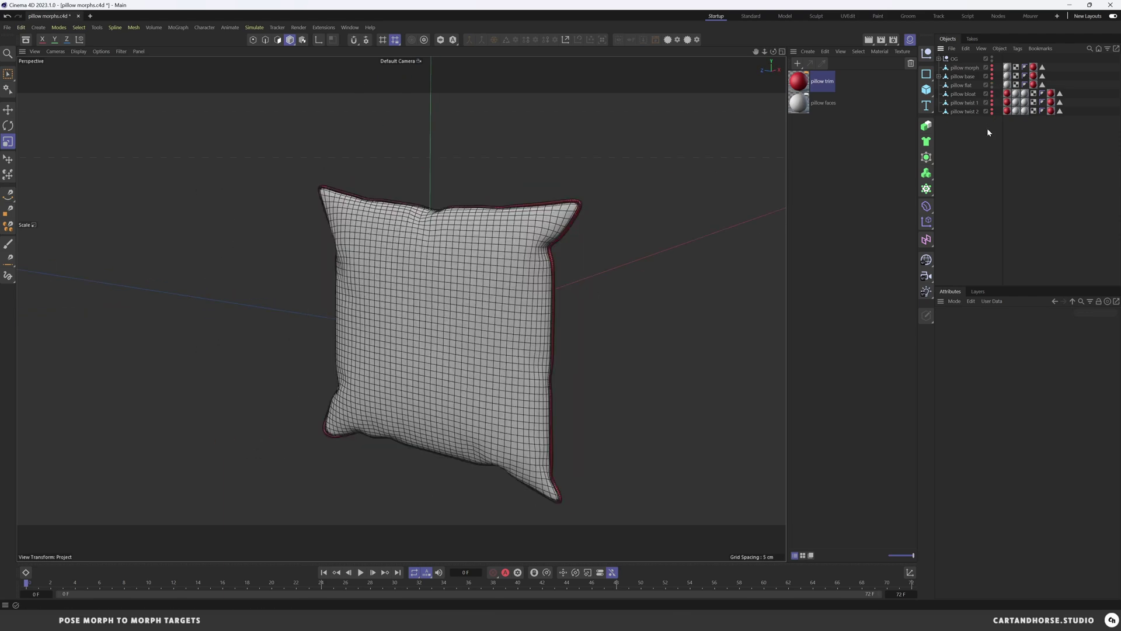
Hide pillow flat and make pillow morph visible.
click(991, 85)
click(991, 67)
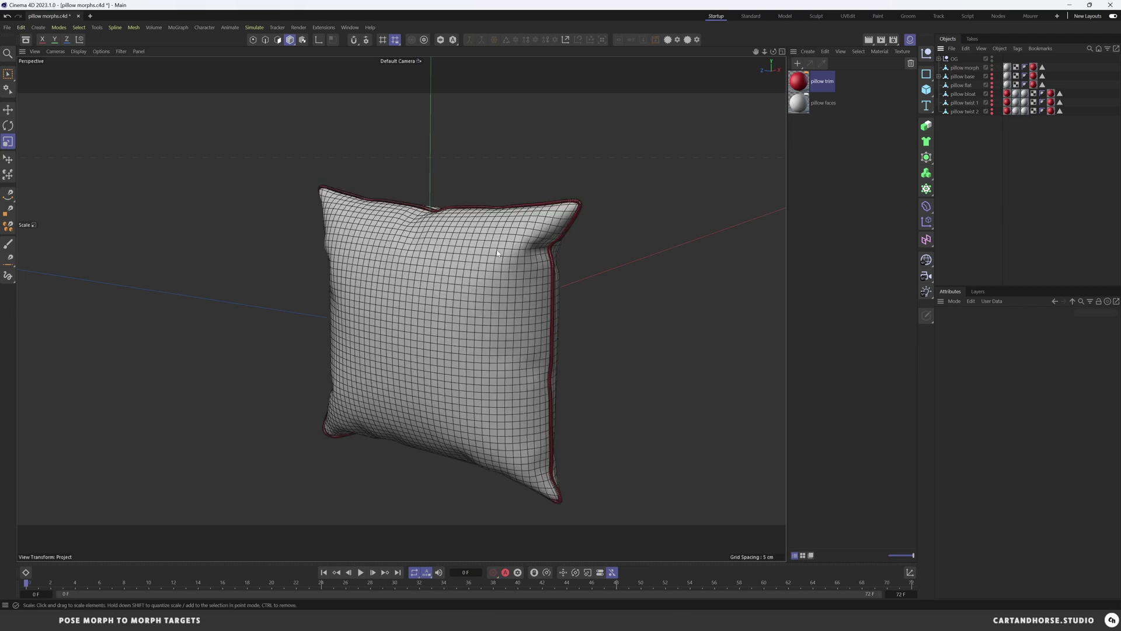
alt+drag(426, 267, 451, 279)
Add a Pose Morph rigging tag to pillow morph and enable Points mixing.
click(964, 68)
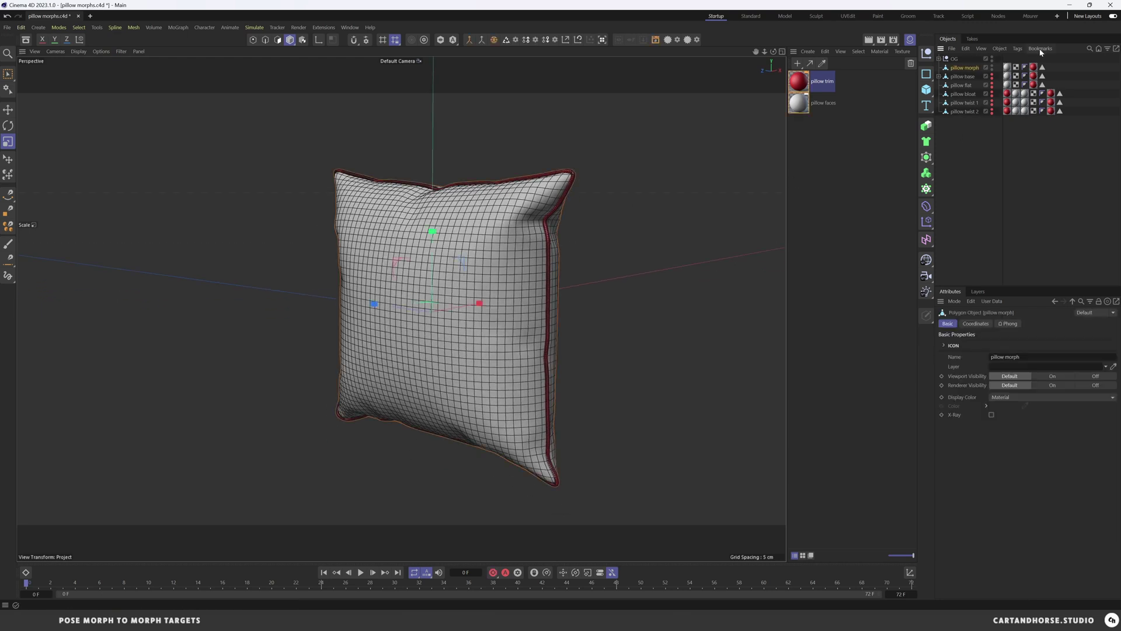
click(1017, 49)
mouse_move(1040, 146)
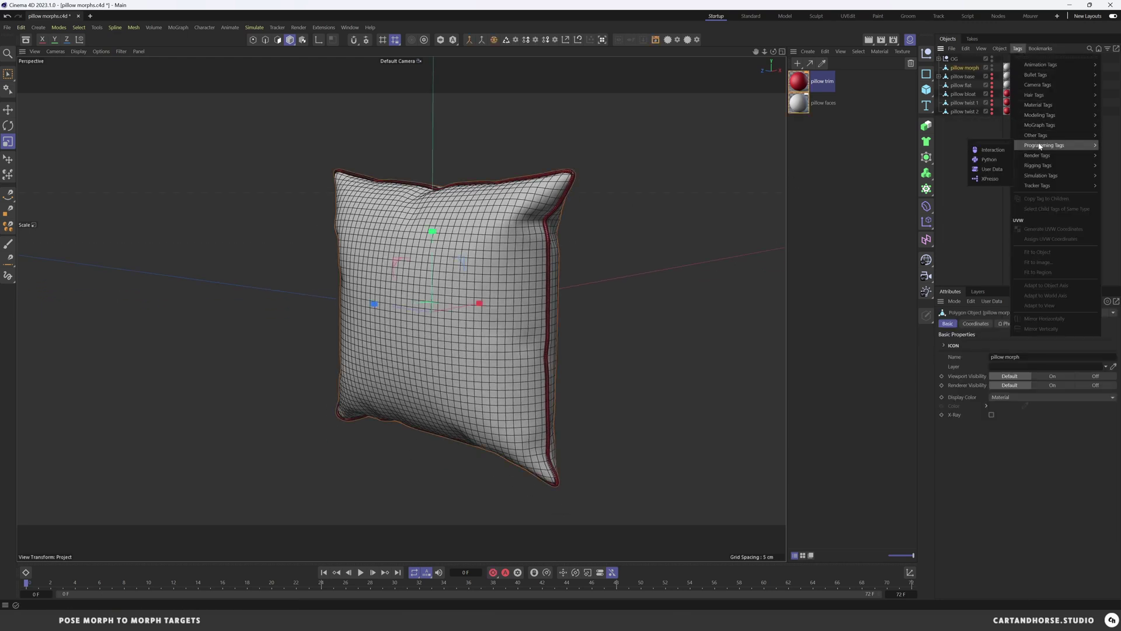
mouse_move(1041, 167)
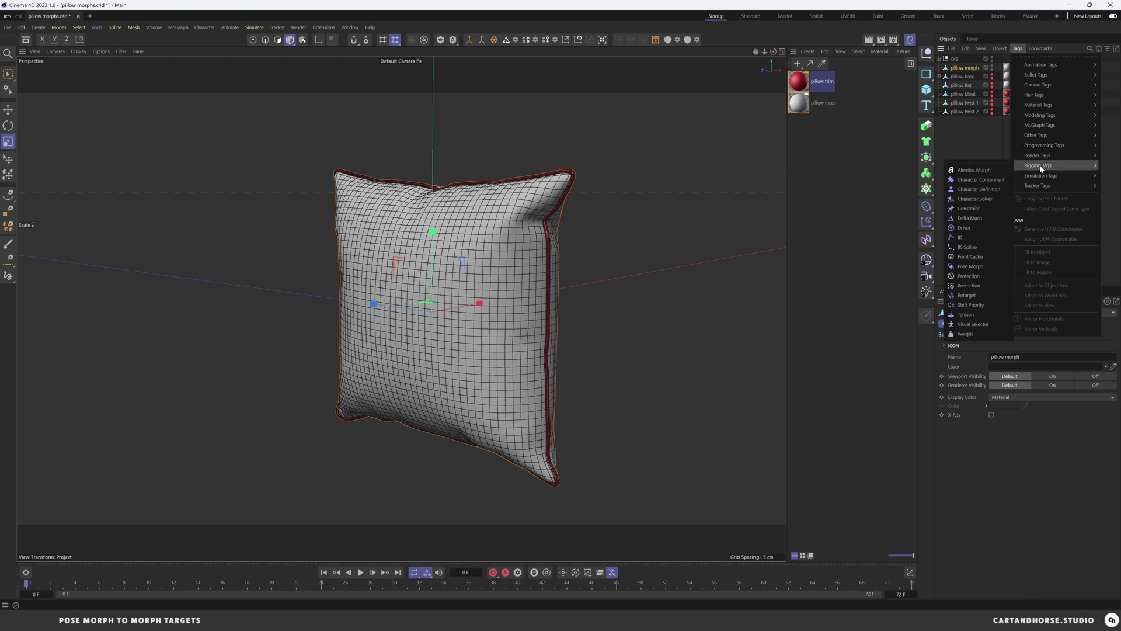
click(981, 266)
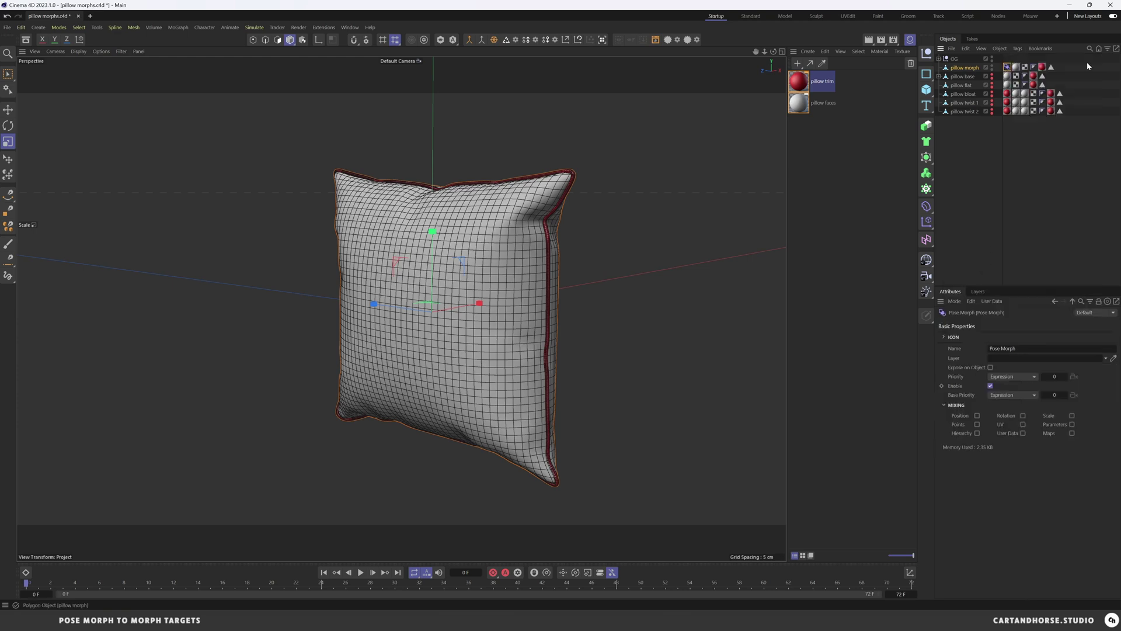
click(977, 425)
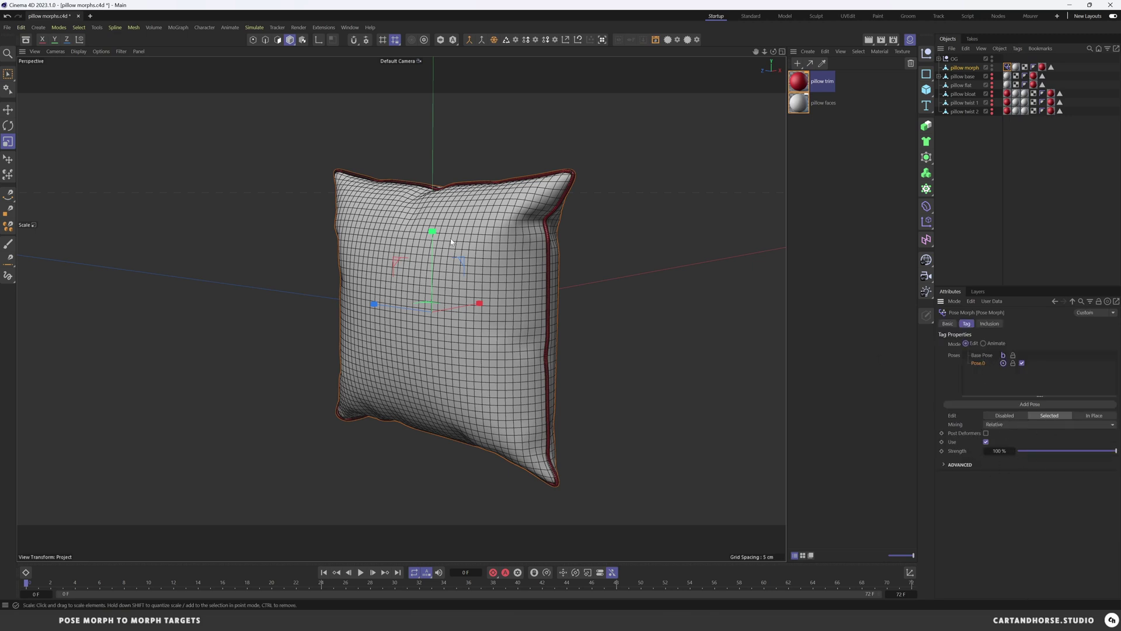
Rename the Pose Morph tag's base pose as pillow_base.
double_click(983, 355)
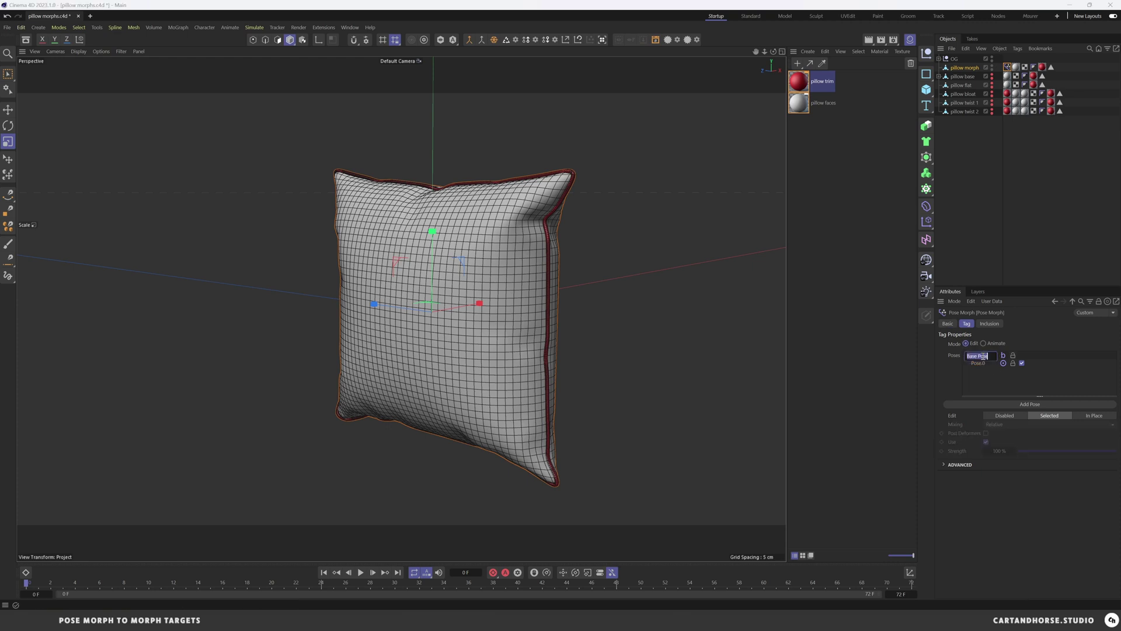
text(p)
text(illow)
text(_)
text(_morph)
key(BackSpace)
key(BackSpace)
key(BackSpace)
text(base)
key(Return)
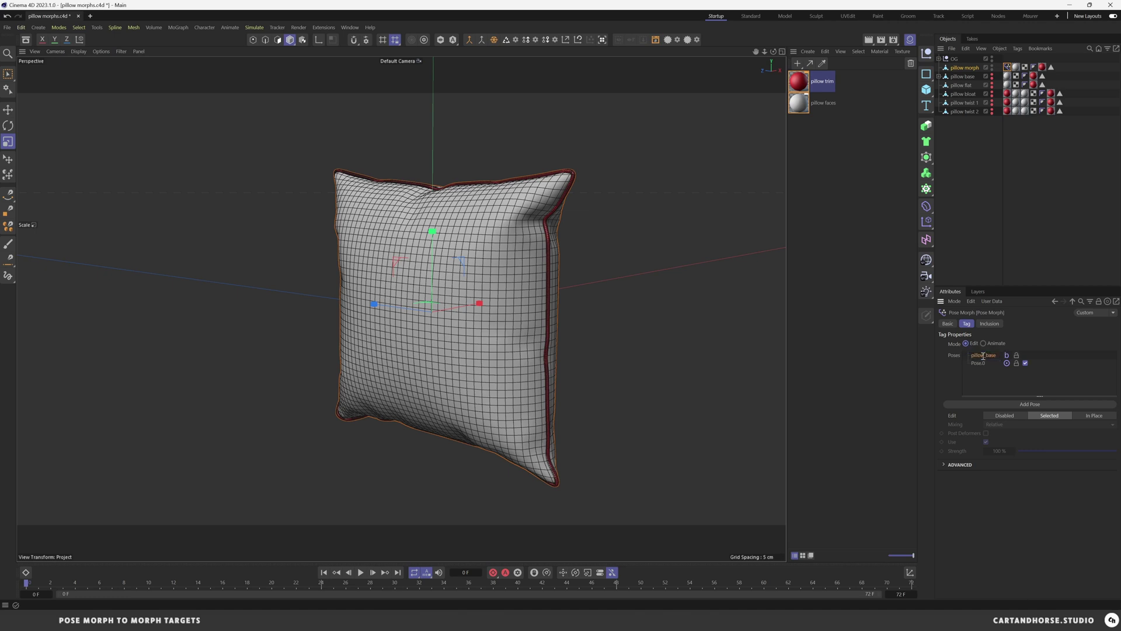
Rename the first pose as pillow_flat and assign the pillow flat object as its target.
double_click(983, 364)
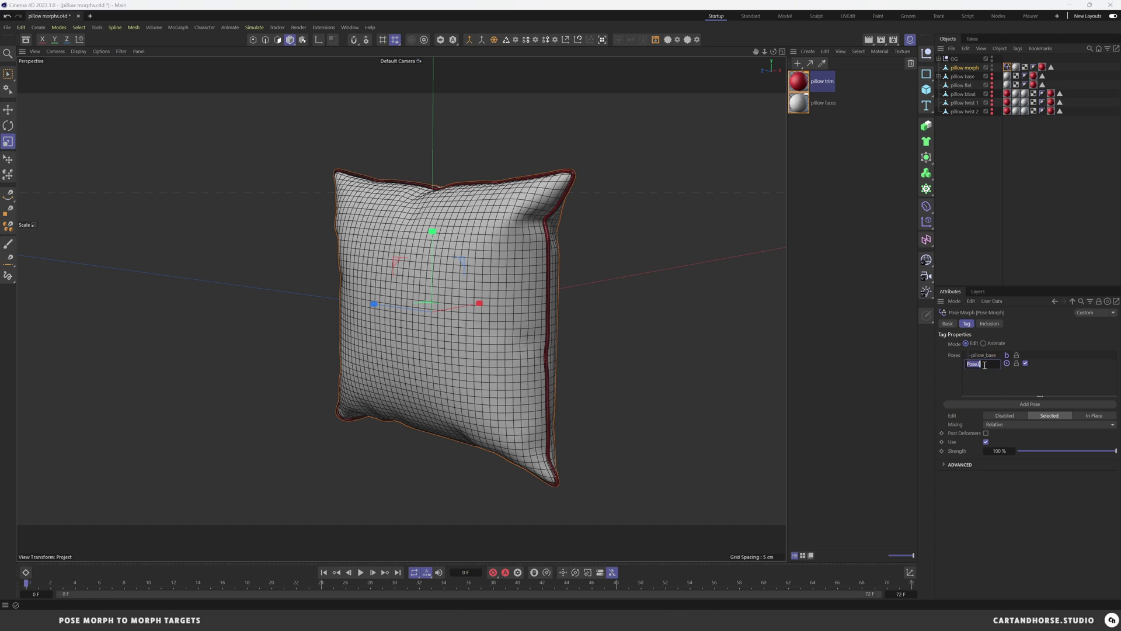
text(pillow_flat)
key(Return)
click(944, 465)
click(1113, 475)
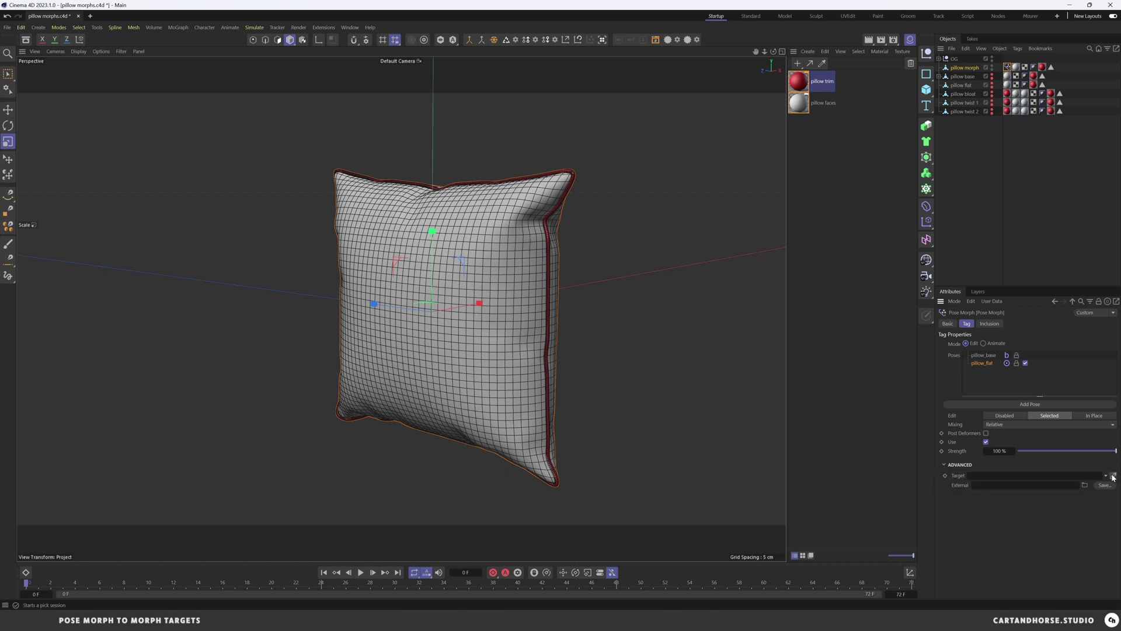
click(964, 88)
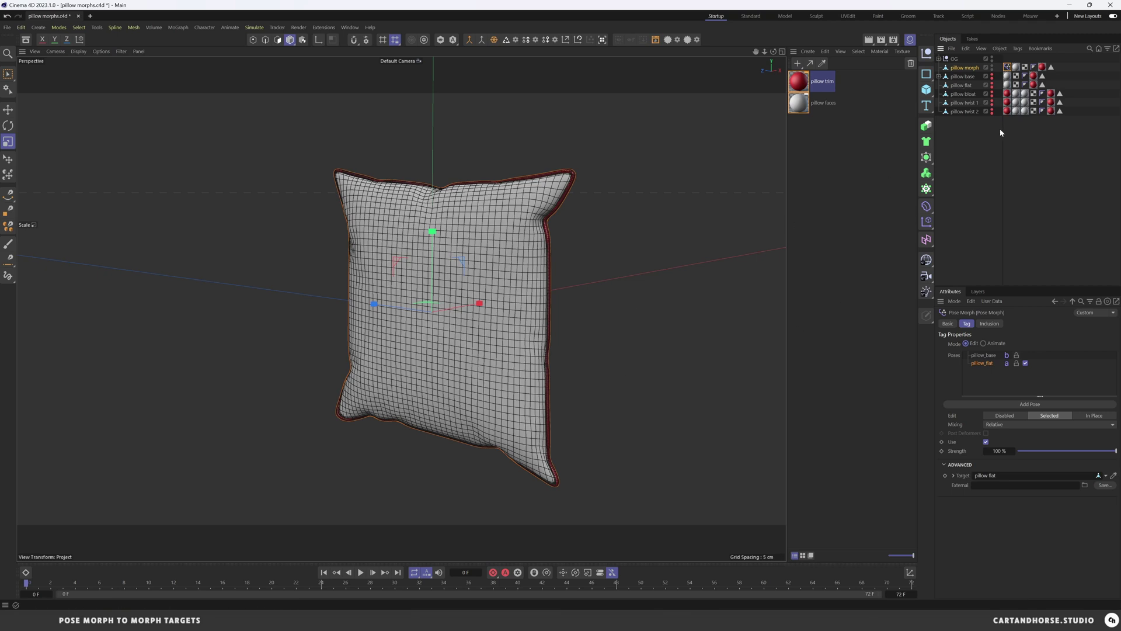
Switch pillow morph's Pose Morph tag to Animate mode and set the pillow_flat strength to 0%.
click(1011, 68)
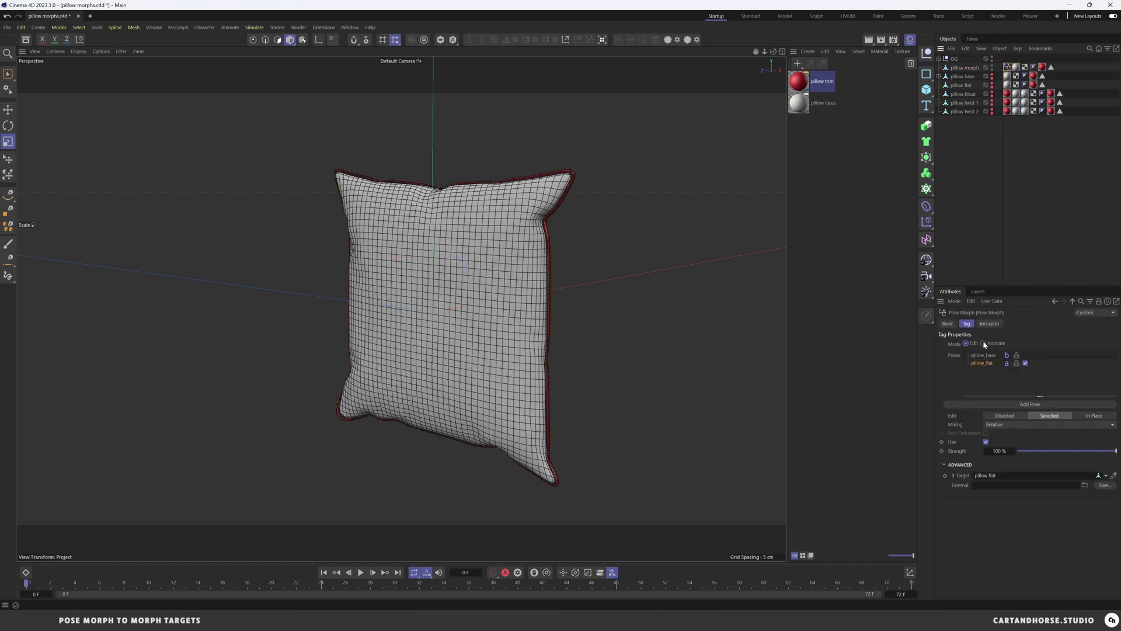
click(984, 343)
drag(1114, 383, 1033, 390)
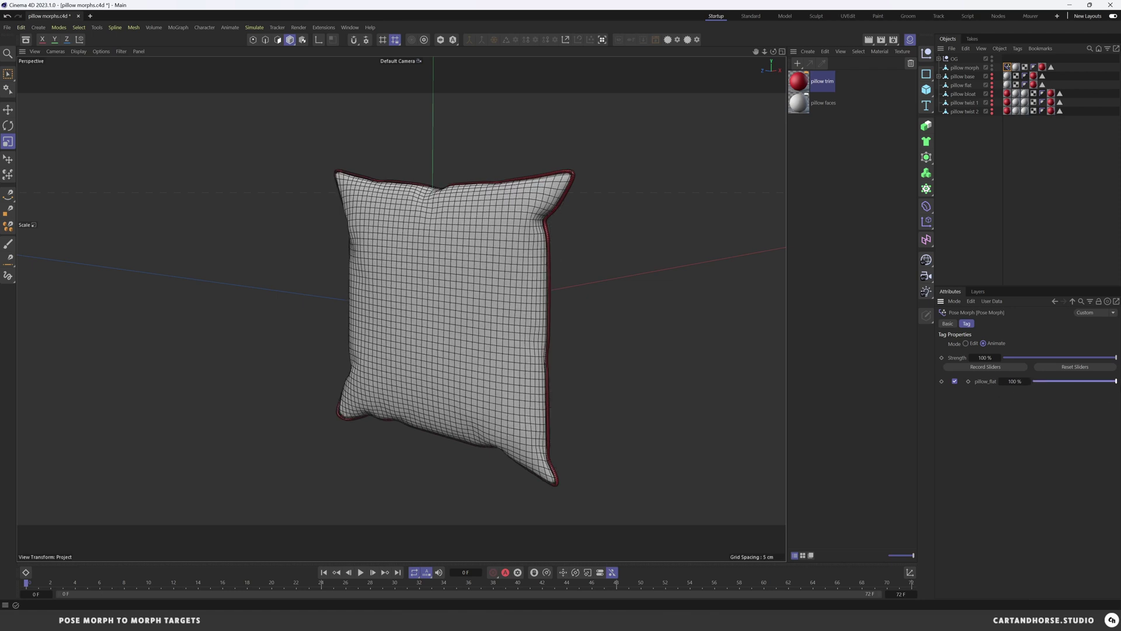
Return the tag to Edit mode and add a pose named pillow_bloat with the pillow bloat object as its target.
click(966, 343)
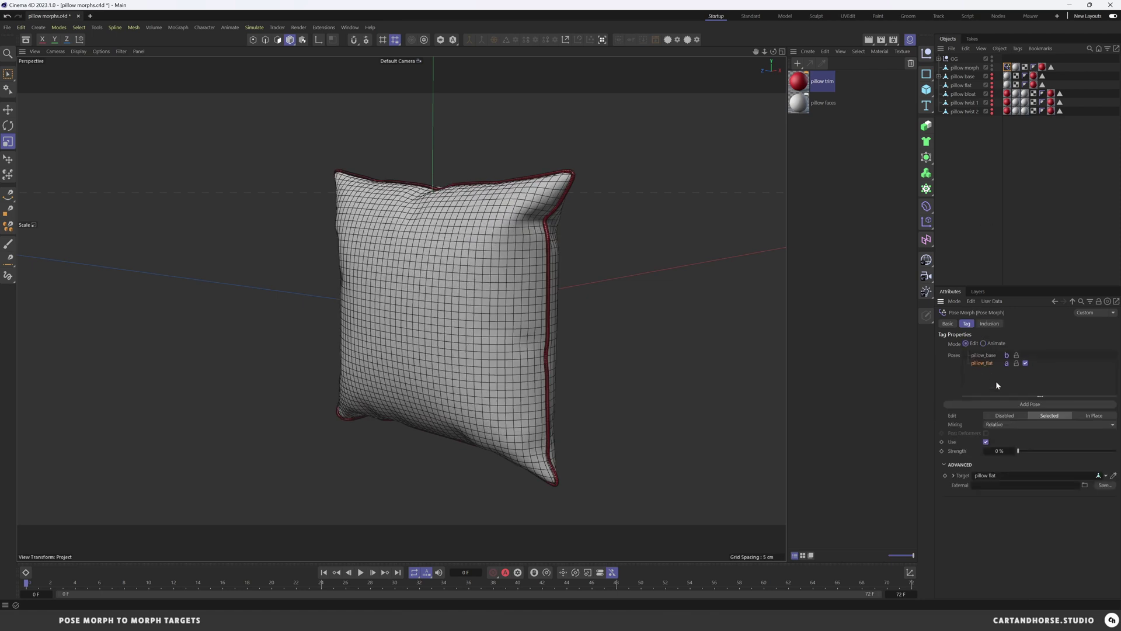
click(1029, 403)
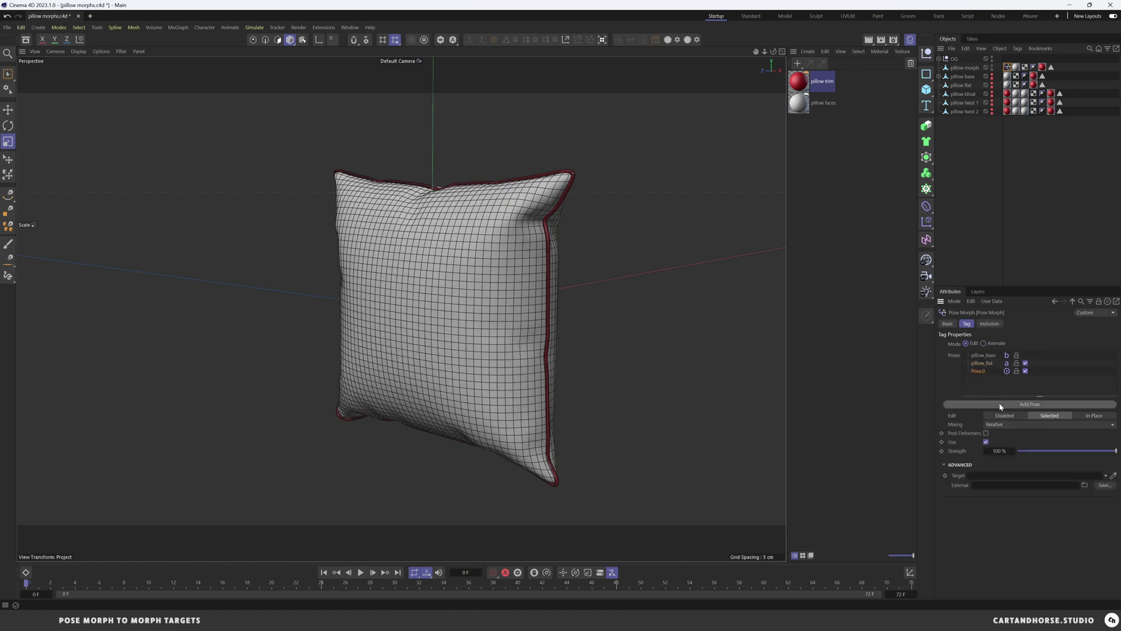
double_click(980, 371)
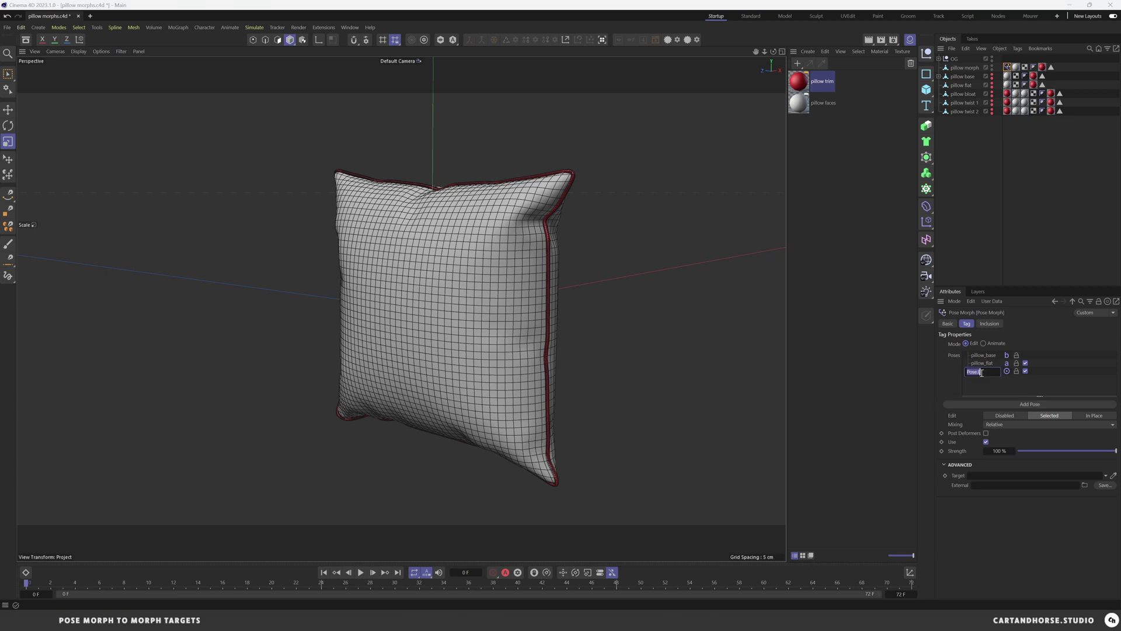
text(pillow_bloat)
key(Return)
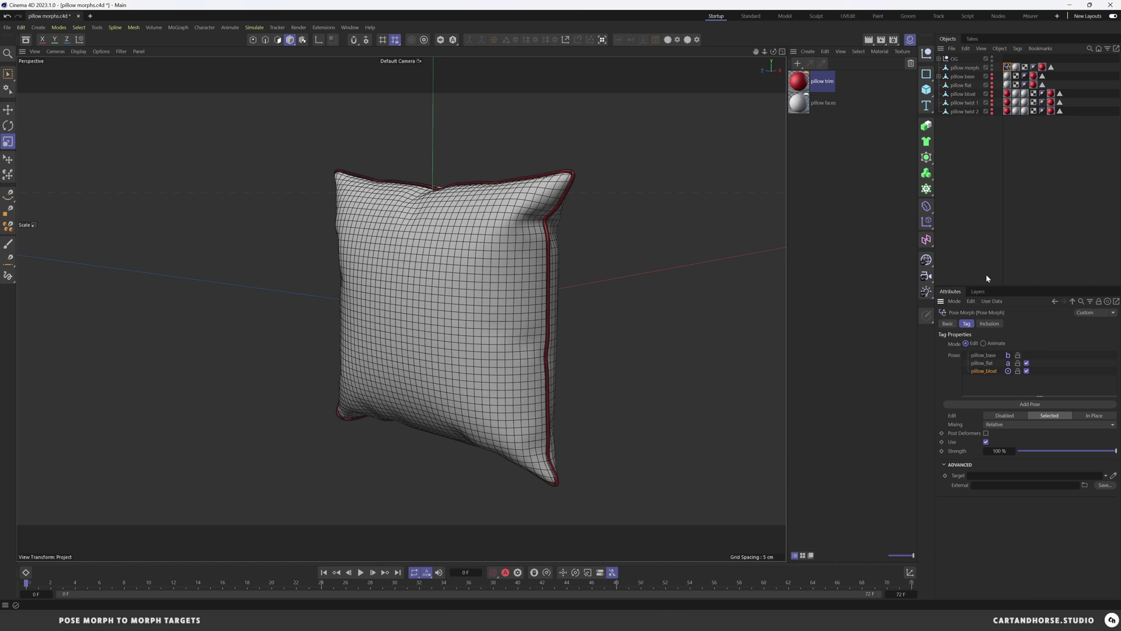
click(963, 94)
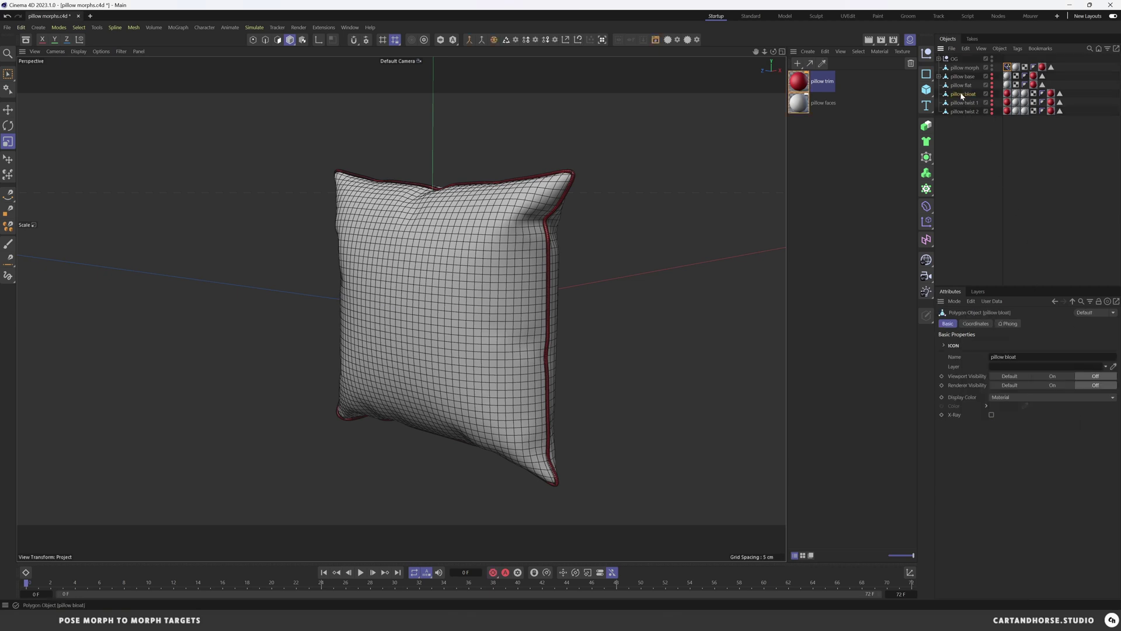
click(1007, 66)
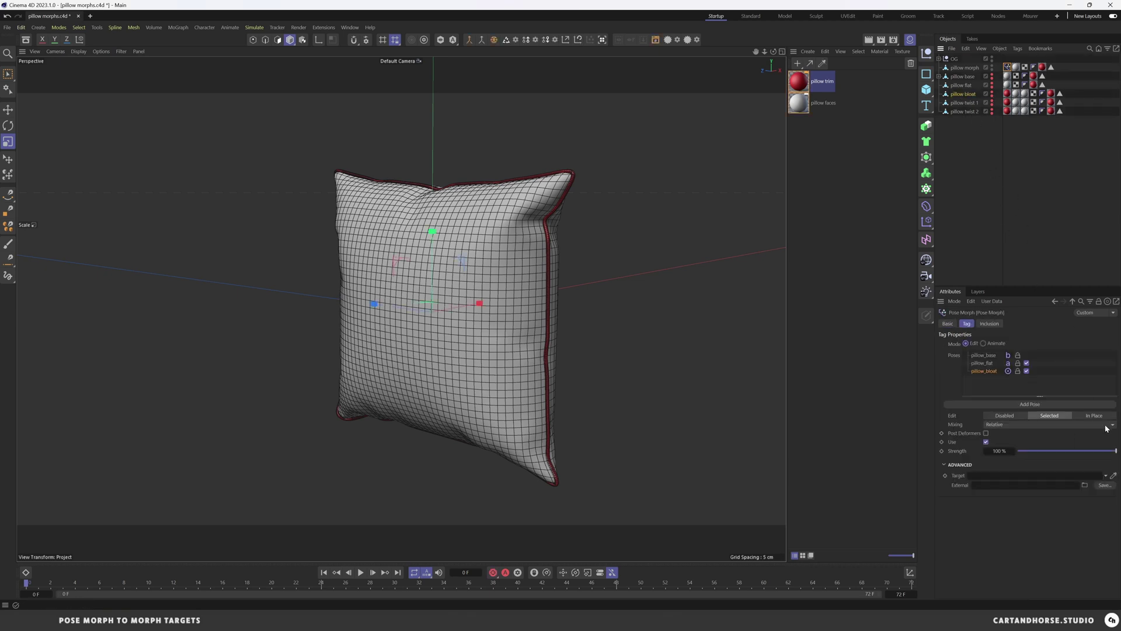
click(1113, 475)
click(969, 94)
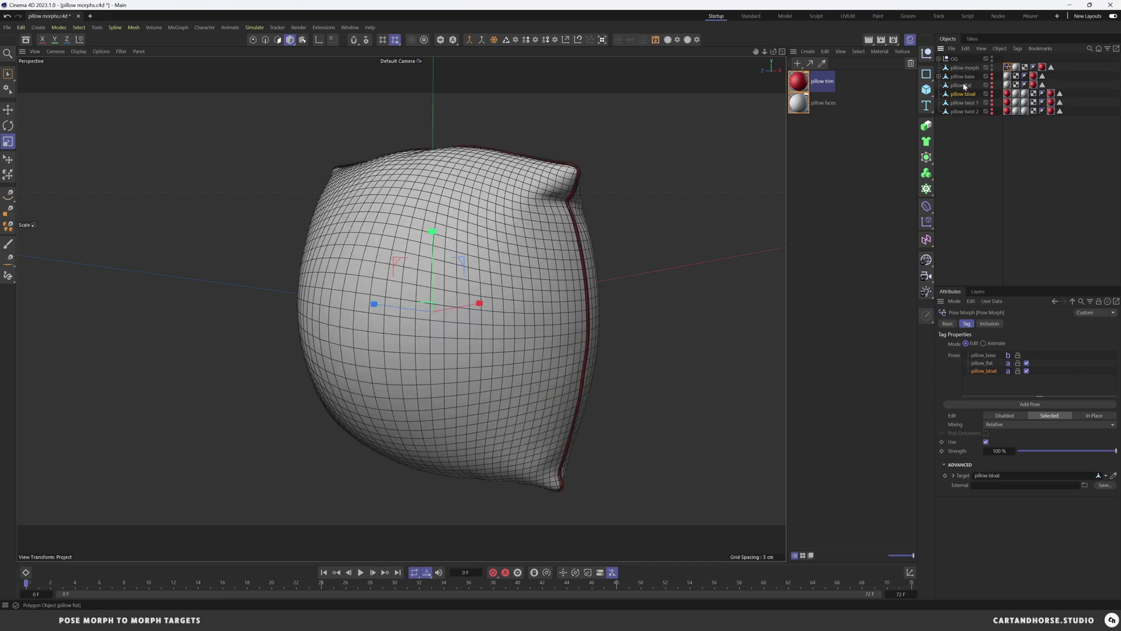
Add a pose named pillow_twist1 with the pillow twist 1 object as its target.
click(1012, 406)
double_click(983, 379)
text(p)
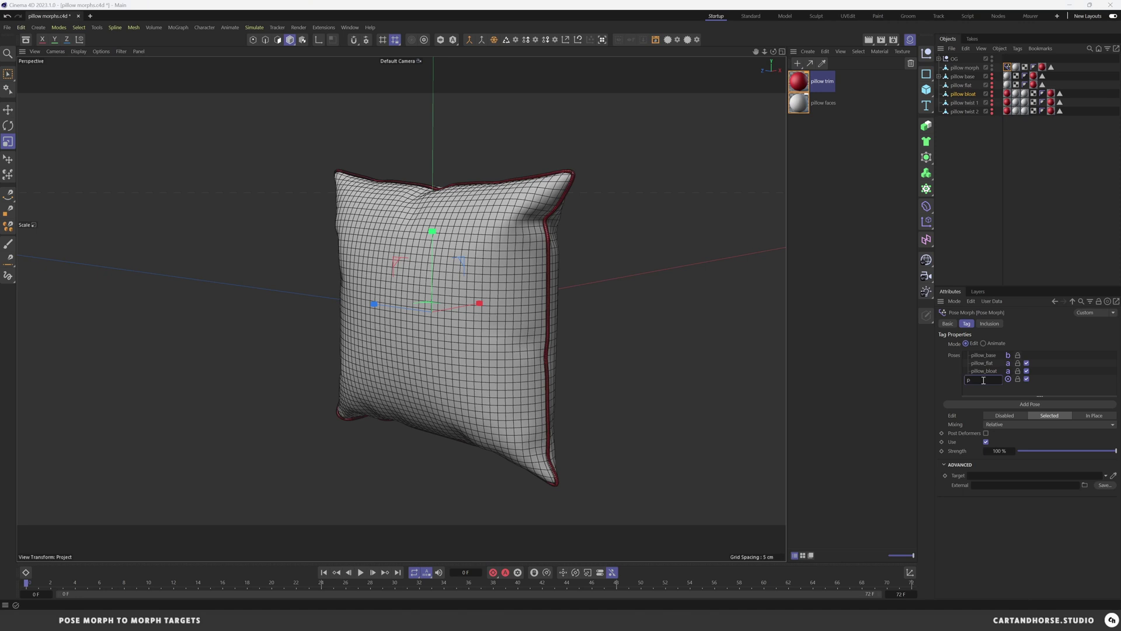
text(illow_twist1)
key(Return)
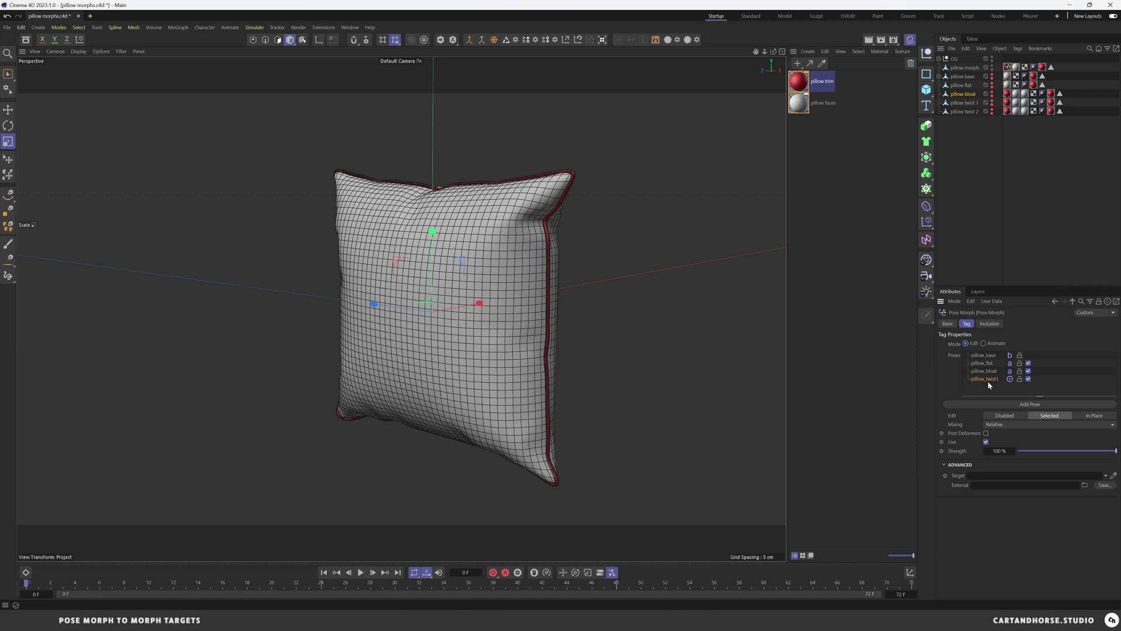
click(1114, 476)
click(968, 104)
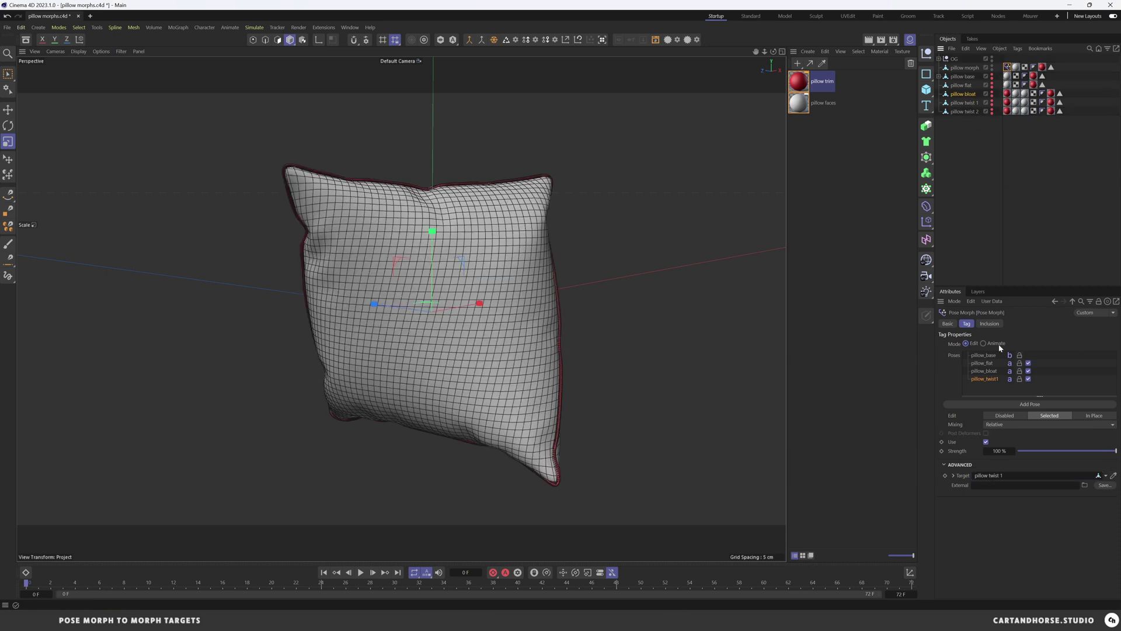
Add a pose named pillow_twist2 with the pillow twist 2 object as its target.
click(1003, 403)
double_click(983, 387)
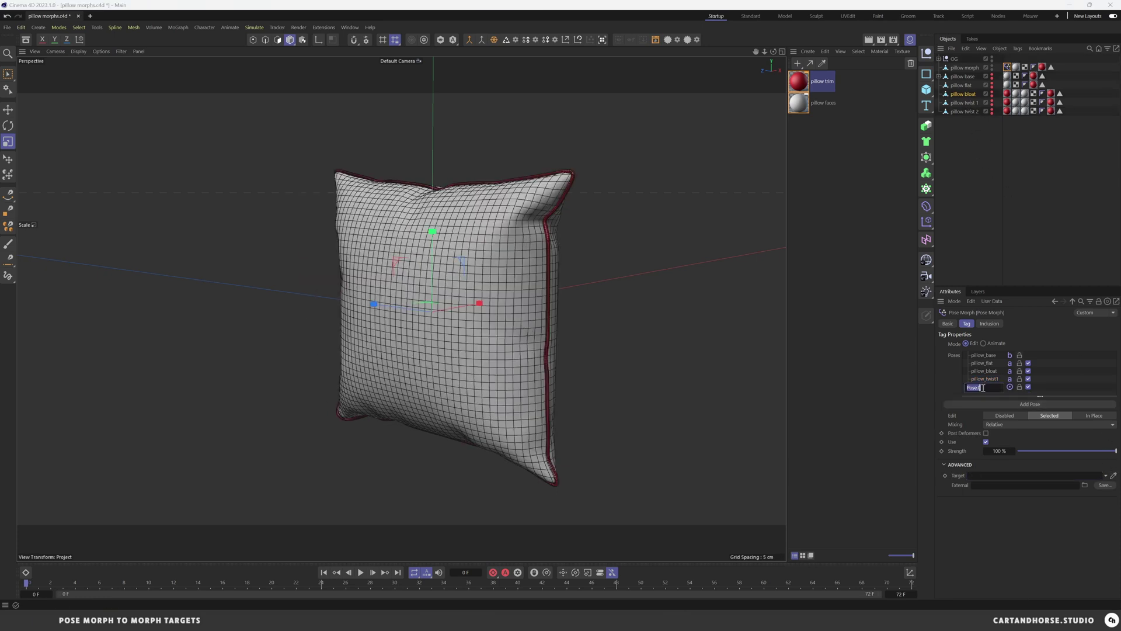
text(pillow_twist2)
key(Return)
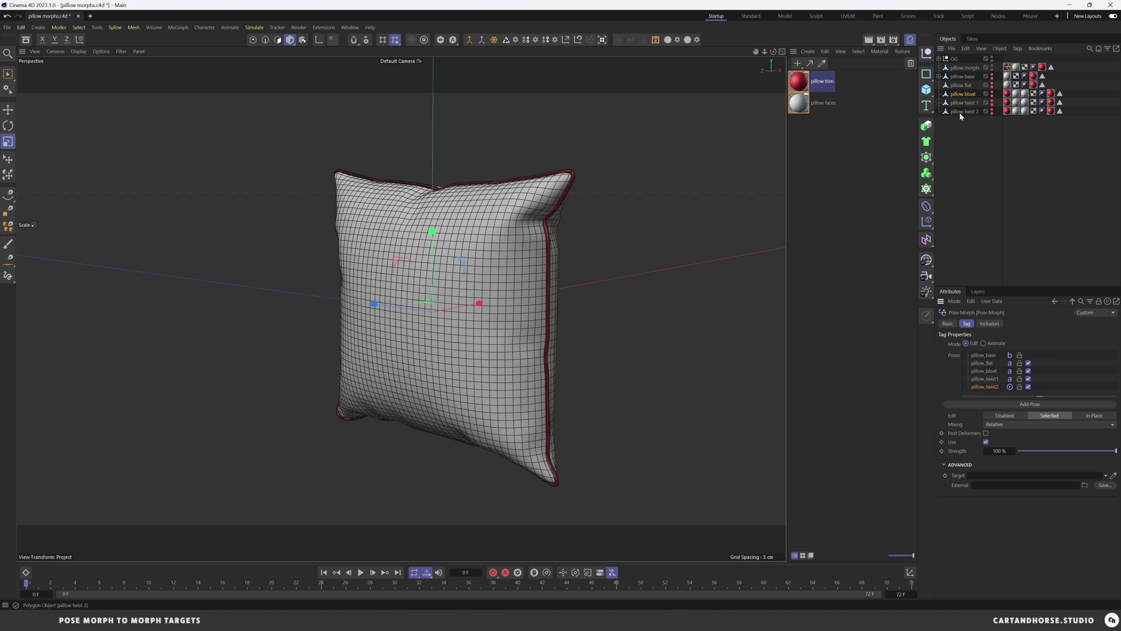
drag(963, 111, 976, 472)
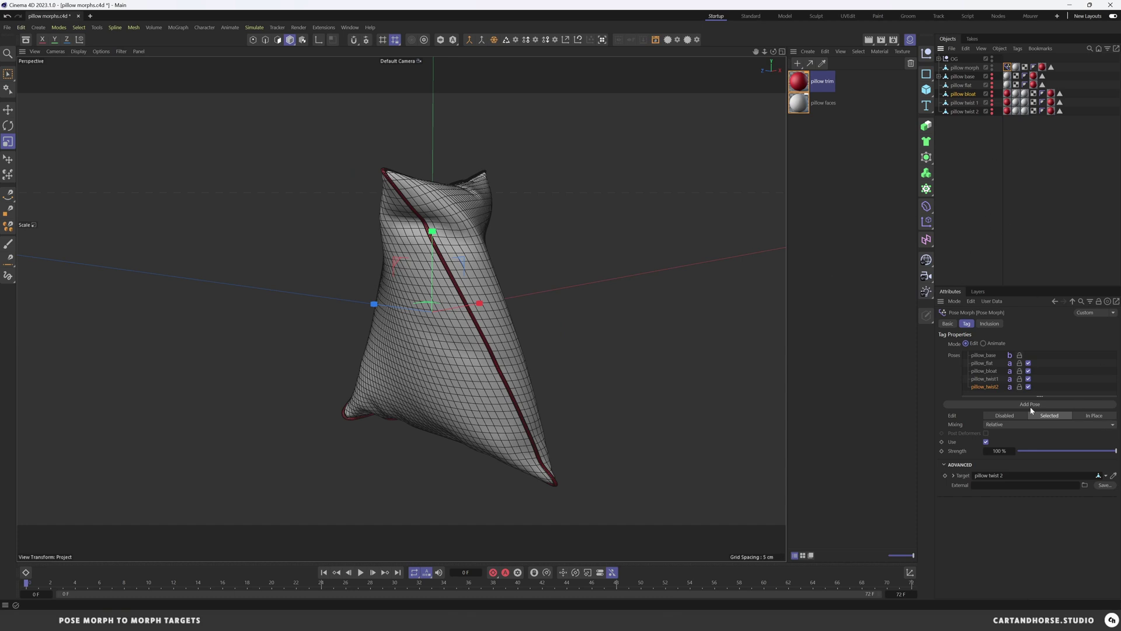
Switch the tag to Animate mode and set pillow_bloat, pillow_twist1 and pillow_twist2 to 0%.
click(984, 343)
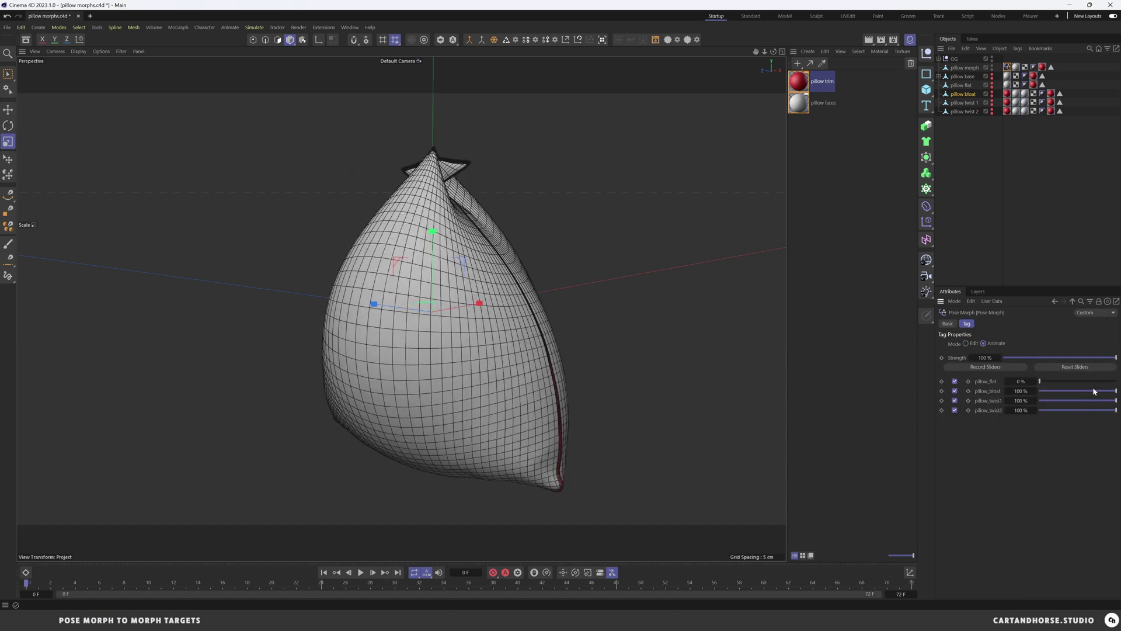
drag(1094, 390, 1039, 410)
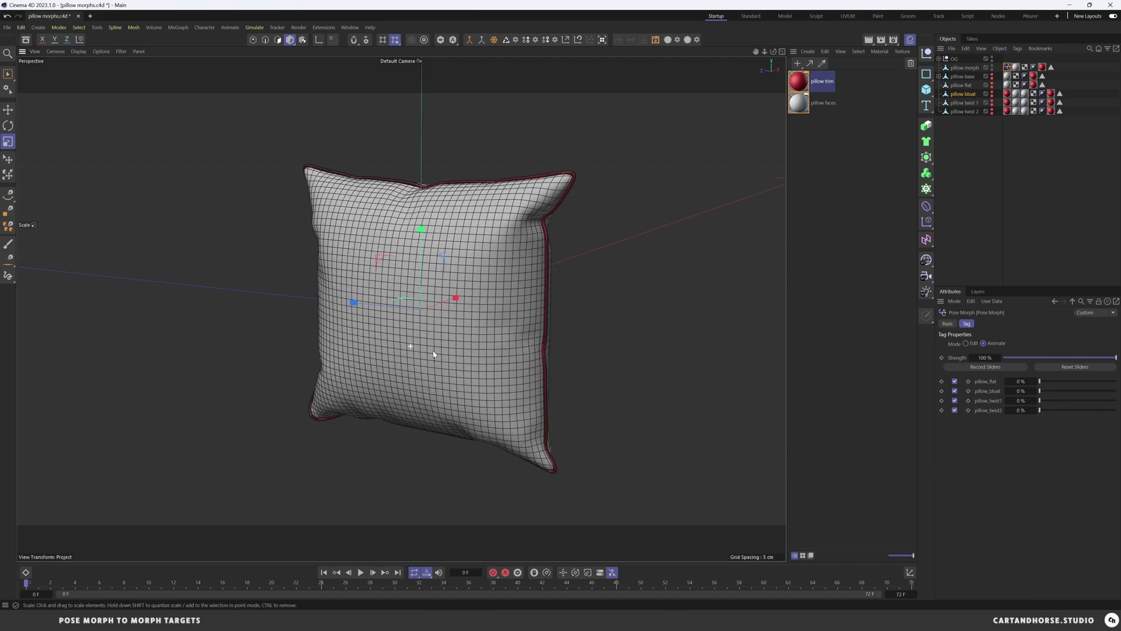
alt+drag(434, 354, 415, 375)
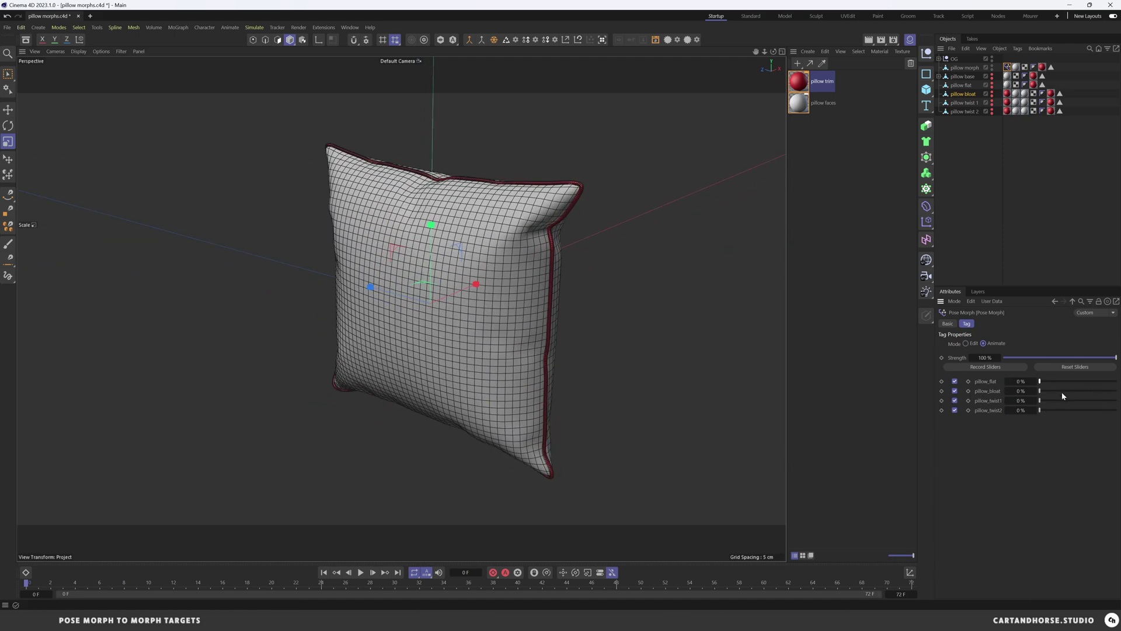
Try blending pillow_flat with pillow_bloat at 76% and pillow_twist1 at 84%, and return all pose strengths to 0%.
mouse_move(1053, 391)
mouse_down()
mouse_move(1116, 391)
mouse_move(1010, 398)
mouse_move(1112, 400)
mouse_move(1102, 403)
mouse_move(999, 409)
mouse_move(1105, 402)
mouse_move(1053, 381)
mouse_up()
alt+drag(443, 353, 333, 307)
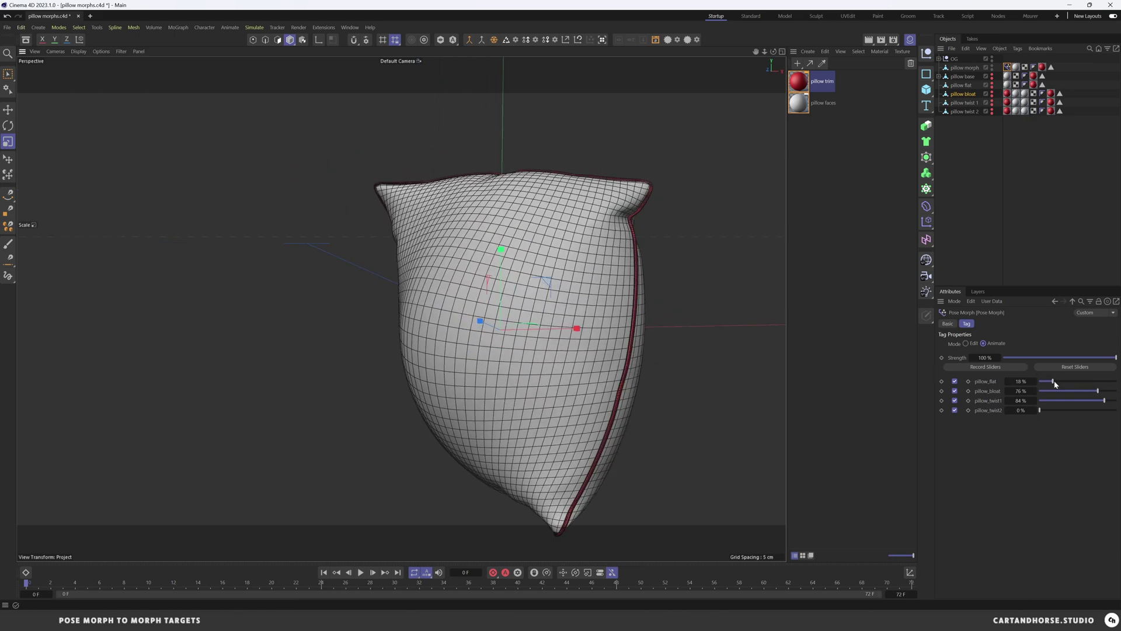
drag(1055, 384, 1038, 401)
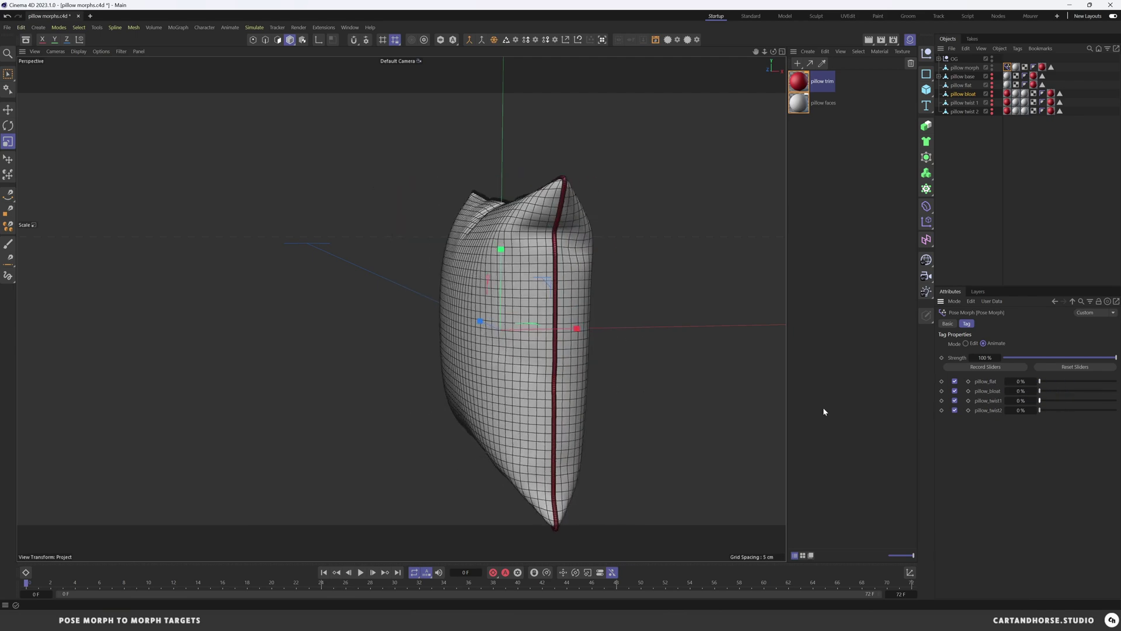
alt+drag(496, 353, 822, 244)
Select only pillow morph and export it as FBX with the existing export settings, appending demo to the pillow morphs file name.
click(982, 142)
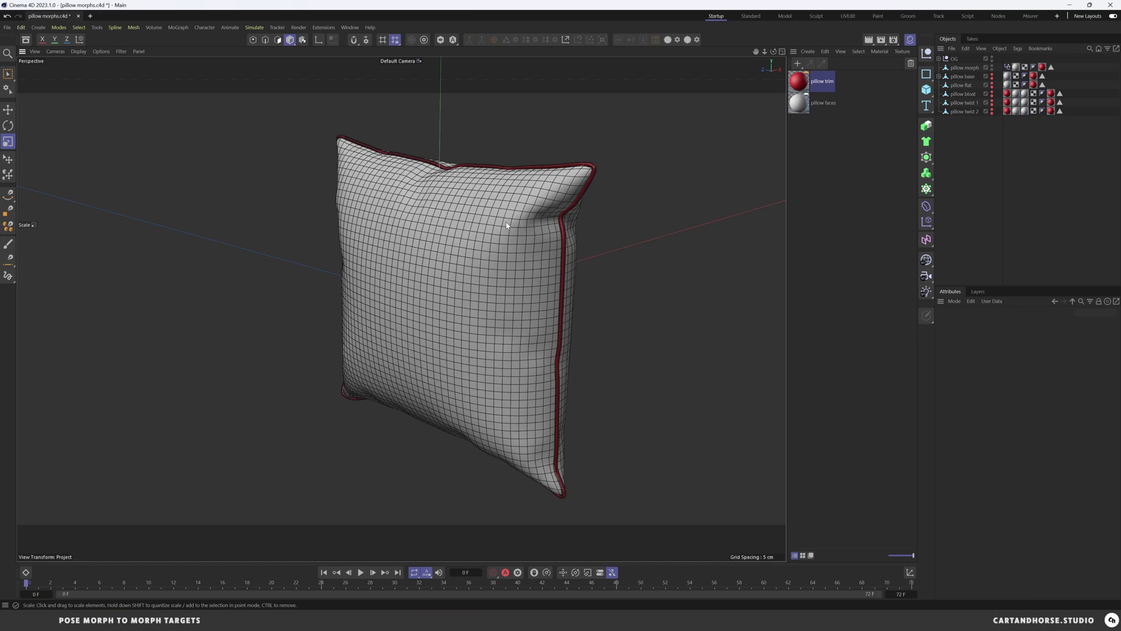
click(535, 213)
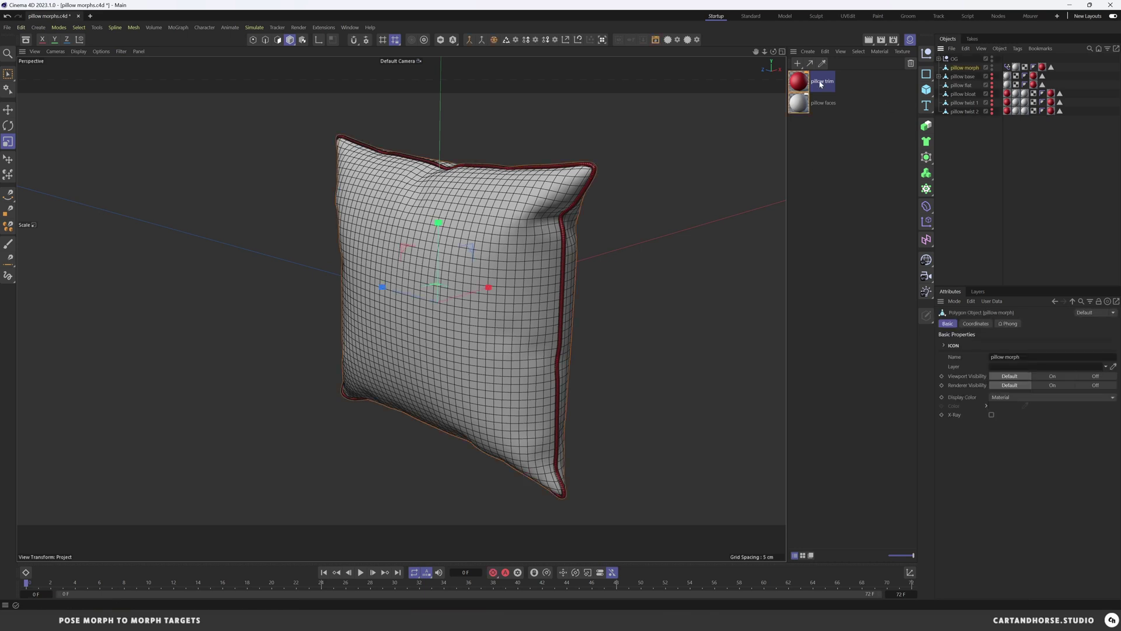
click(676, 38)
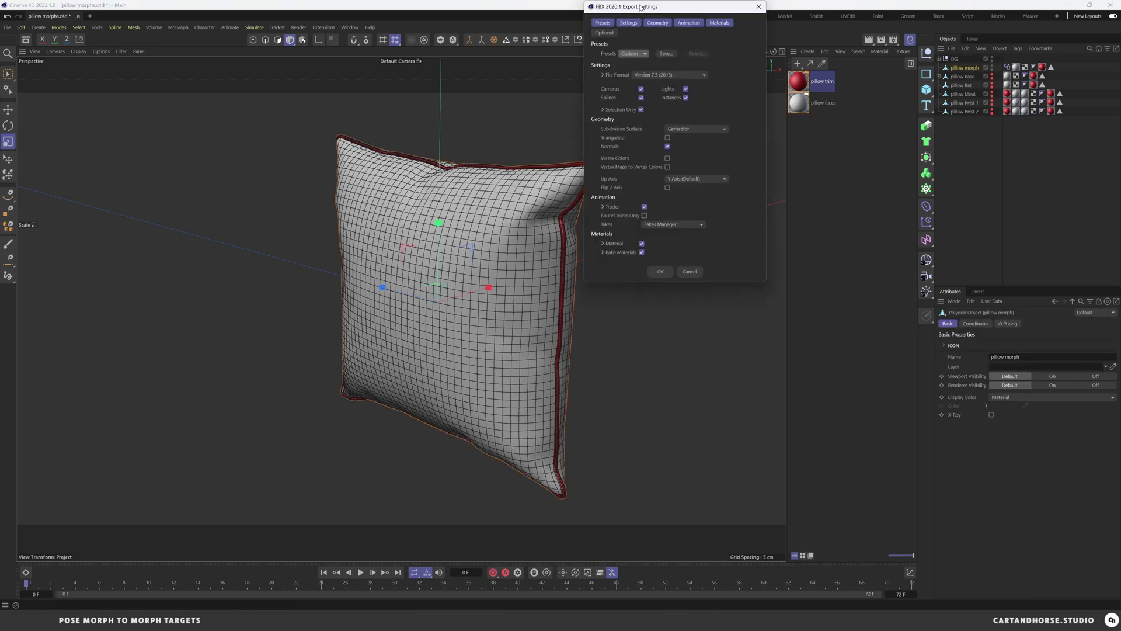
drag(641, 8, 413, 72)
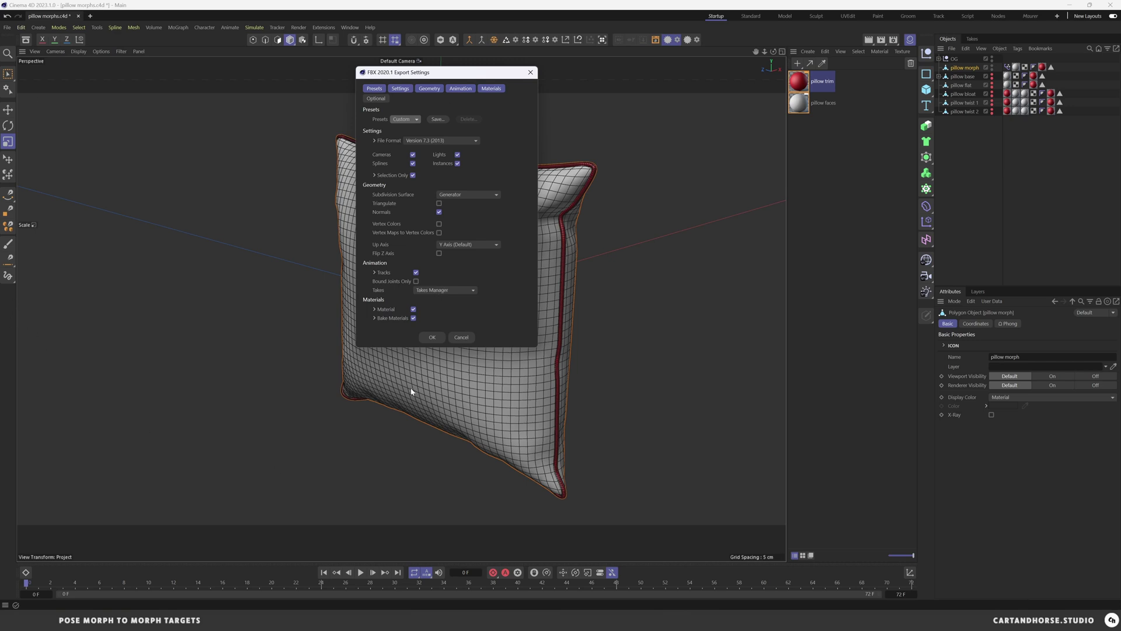
drag(451, 73, 642, 105)
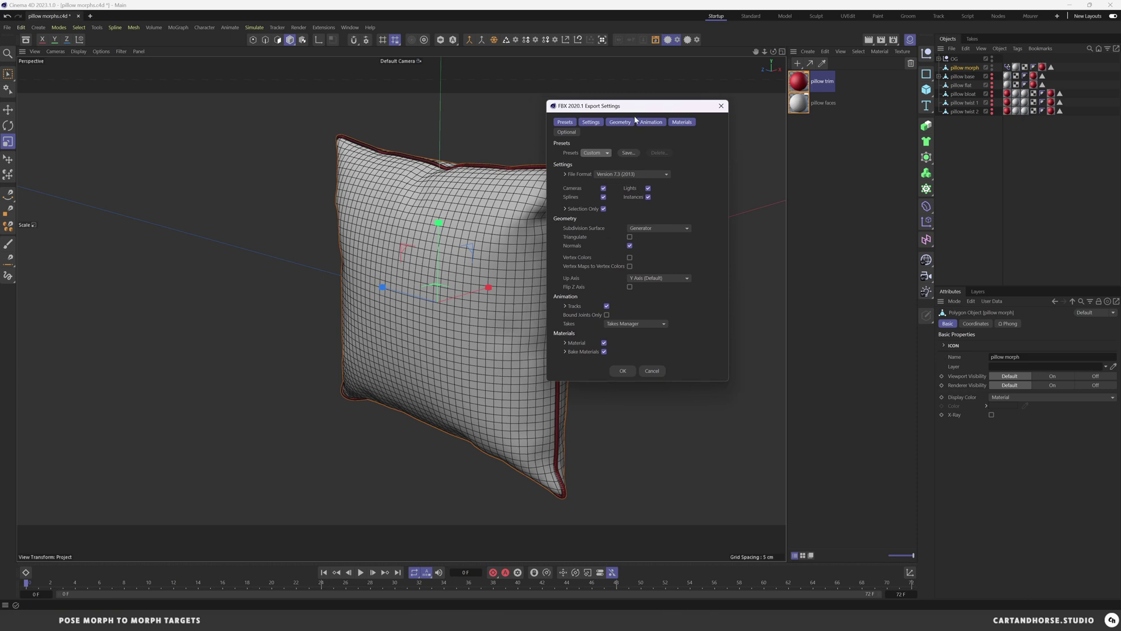
click(623, 372)
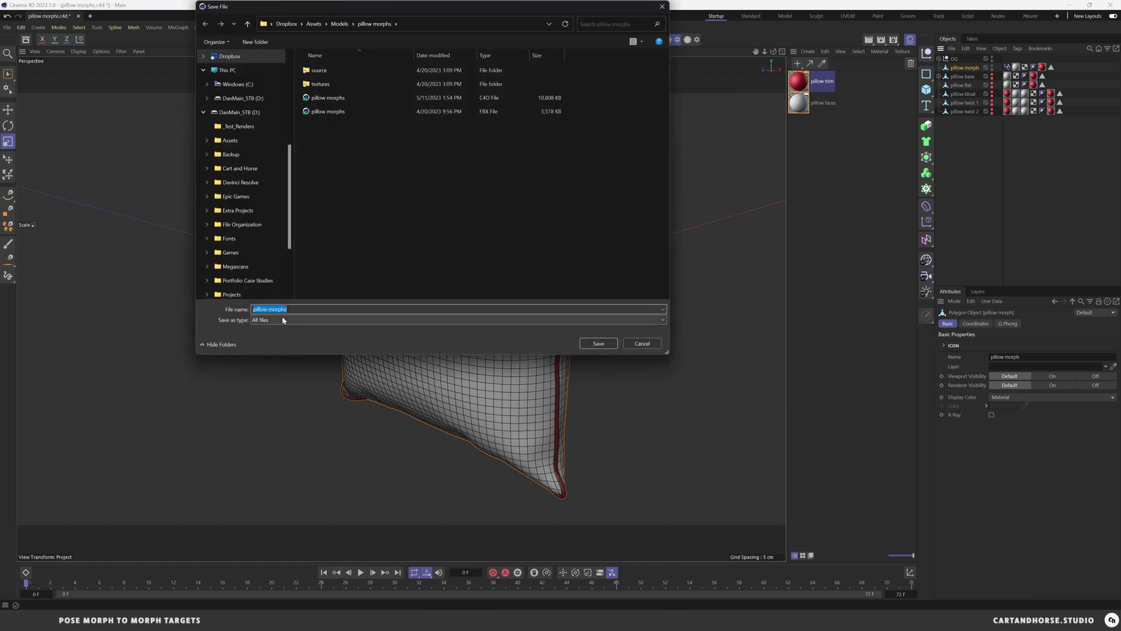
key(End)
text(demo)
key(Return)
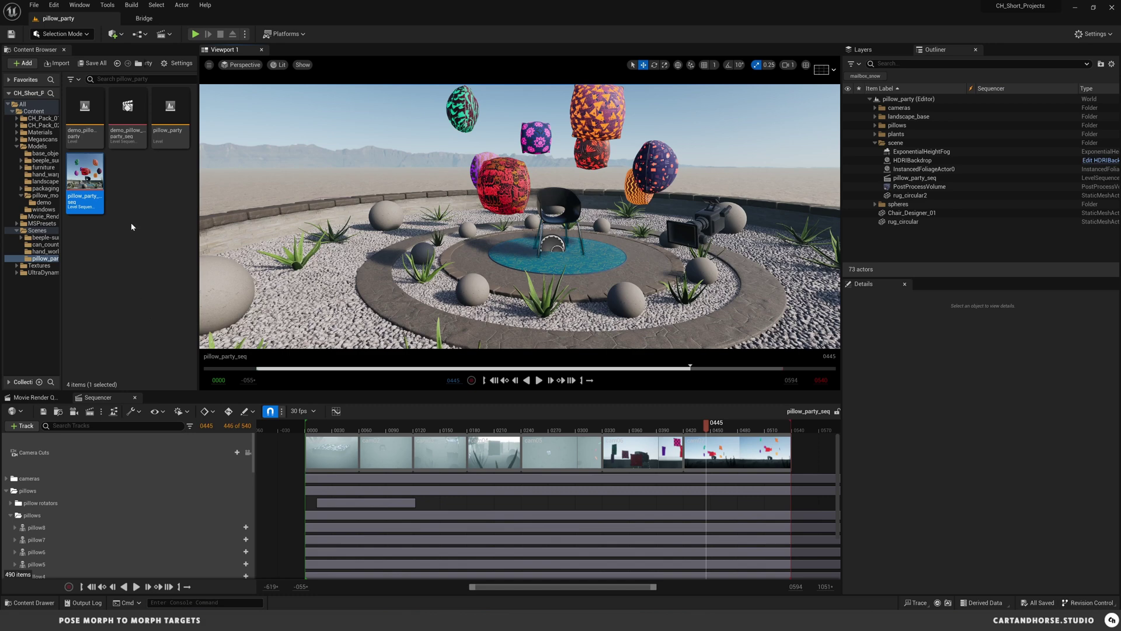
Switch to Unreal Engine and open the demo_pillow_party level and its demo_pillow_party_seq level sequence.
double_click(87, 115)
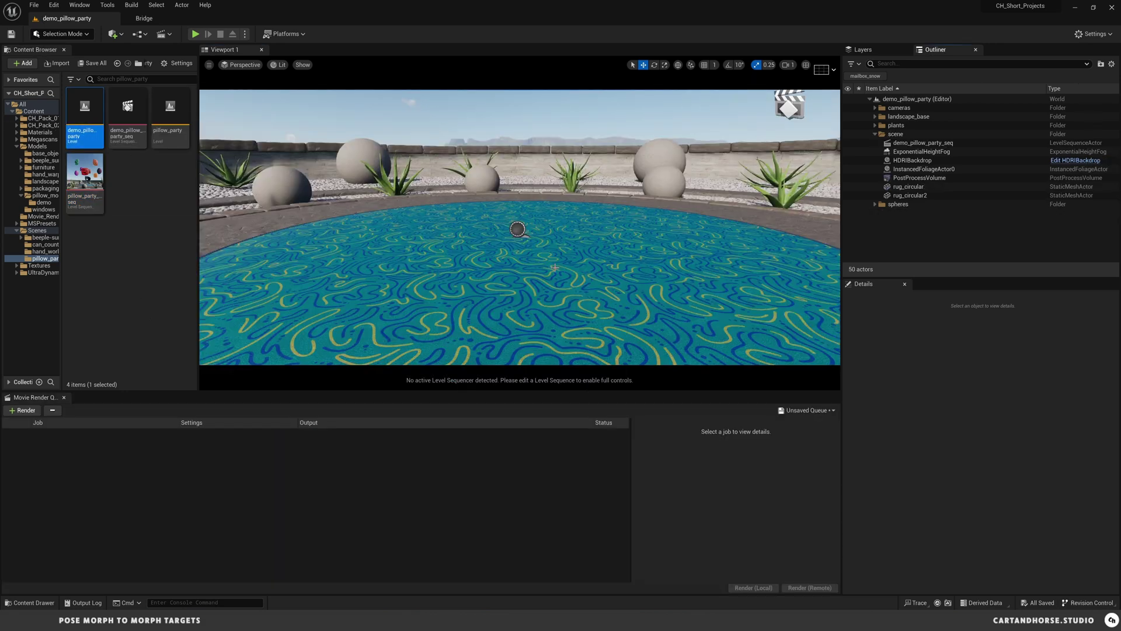
right_drag(555, 267, 527, 278)
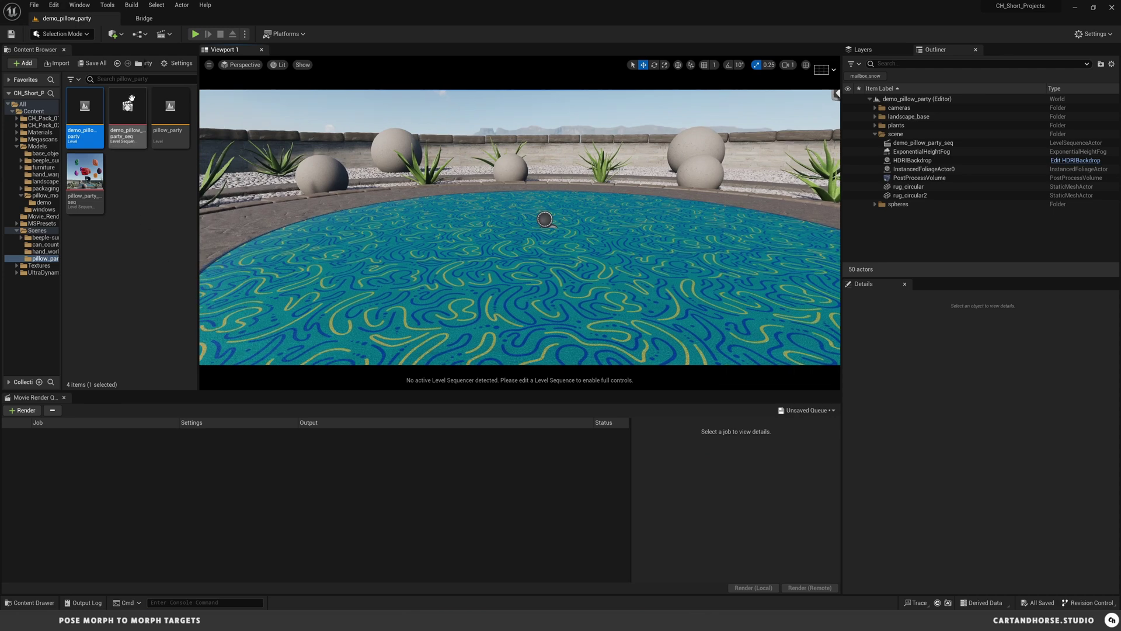
double_click(128, 117)
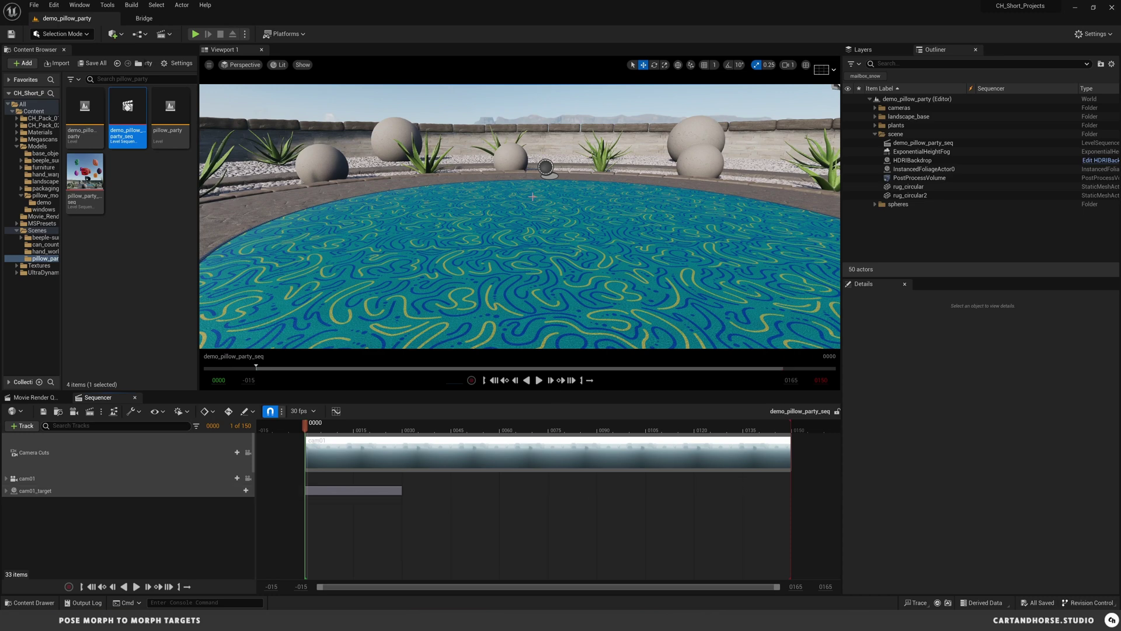
Bring the pillow morphs demo FBX file from the pillow morphs folder into the project's Models demo folder for import.
click(43, 202)
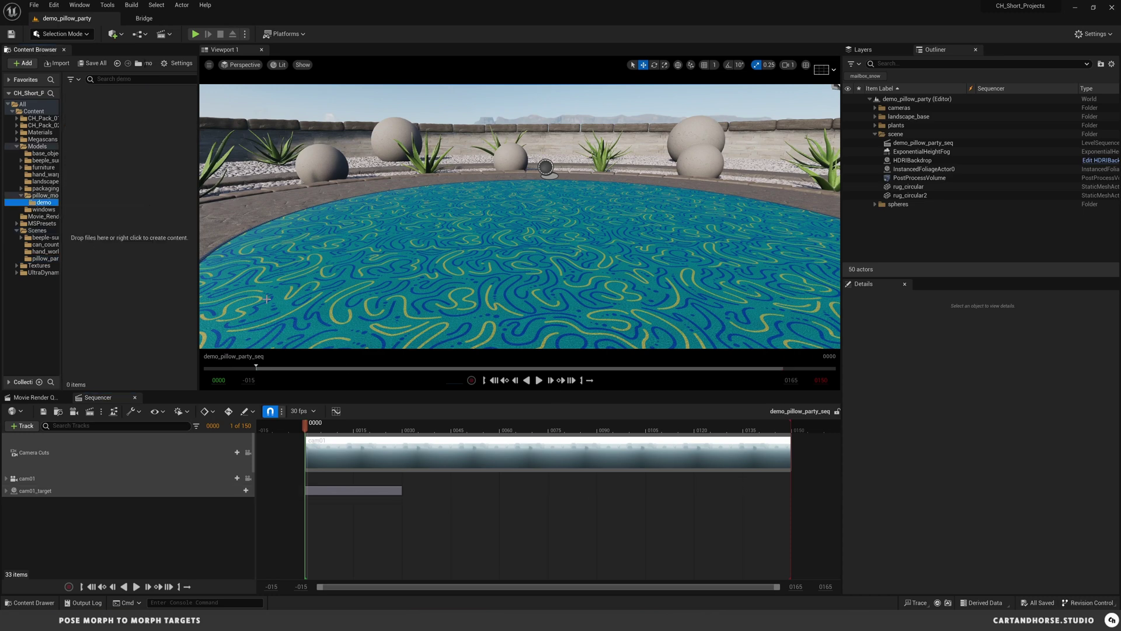
key(alt+Tab)
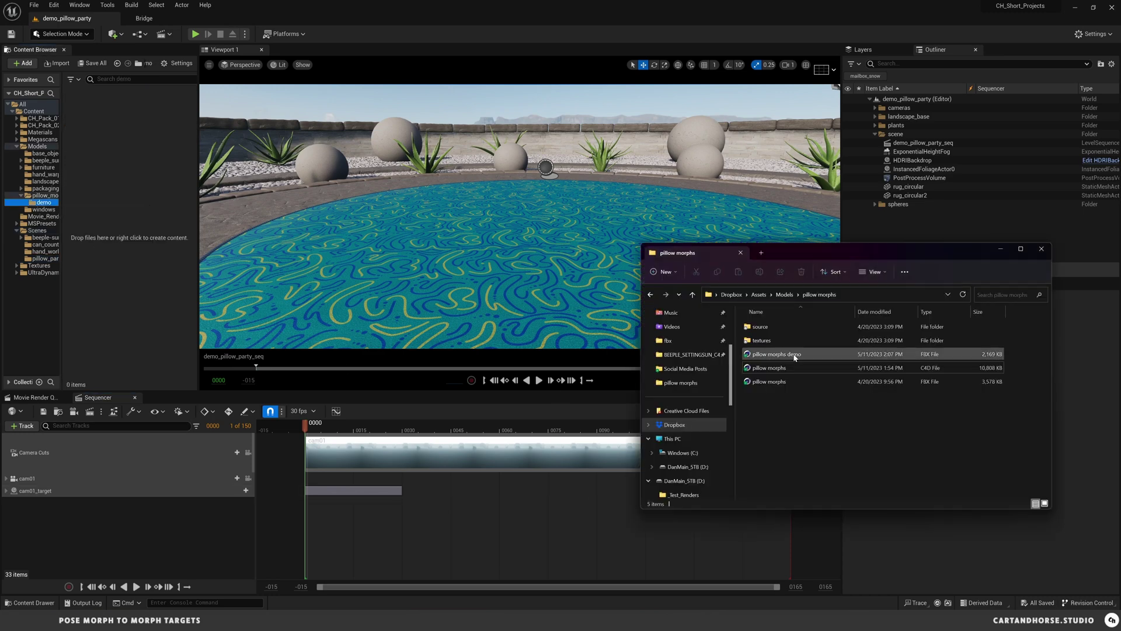
drag(795, 355, 114, 198)
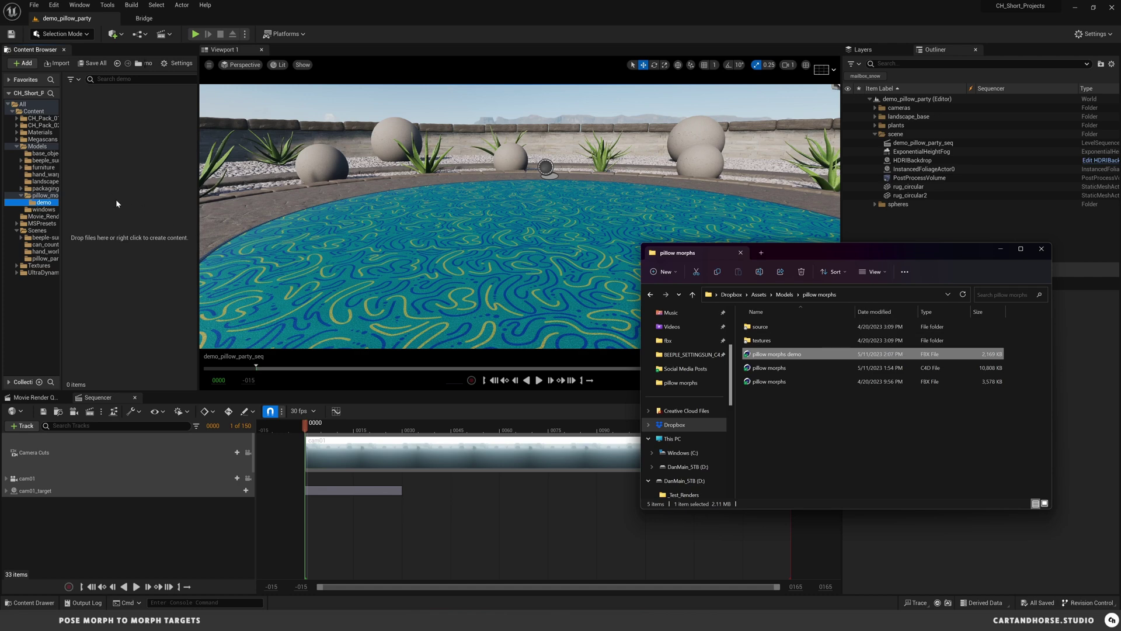
drag(564, 152, 516, 141)
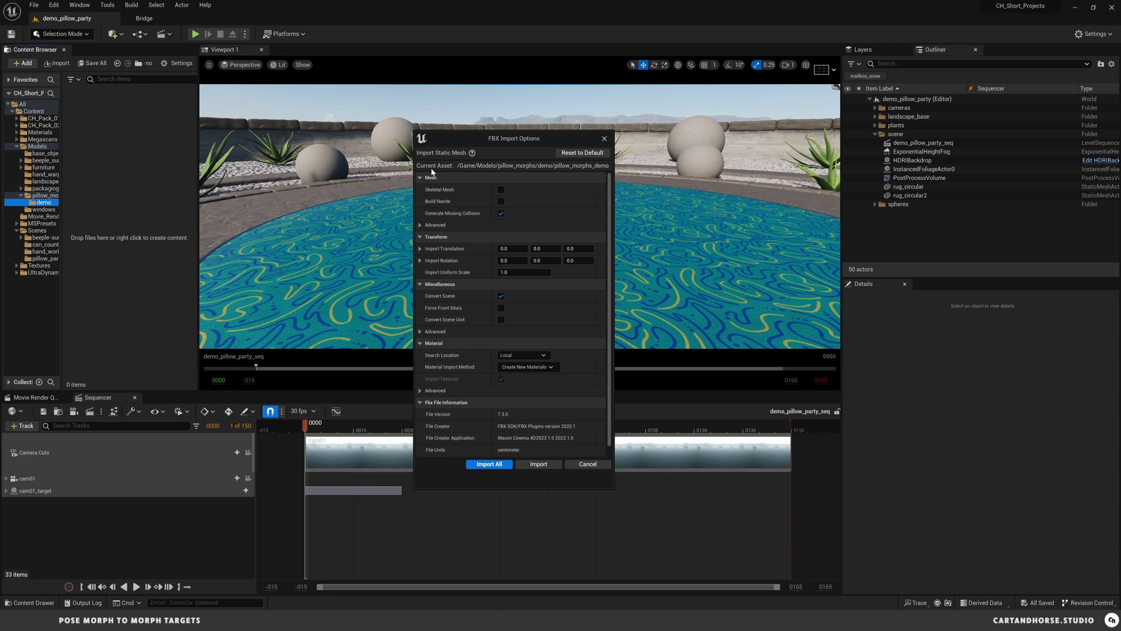
Import the FBX as a Skeletal Mesh with Import Morph Targets enabled and close the message log.
click(501, 191)
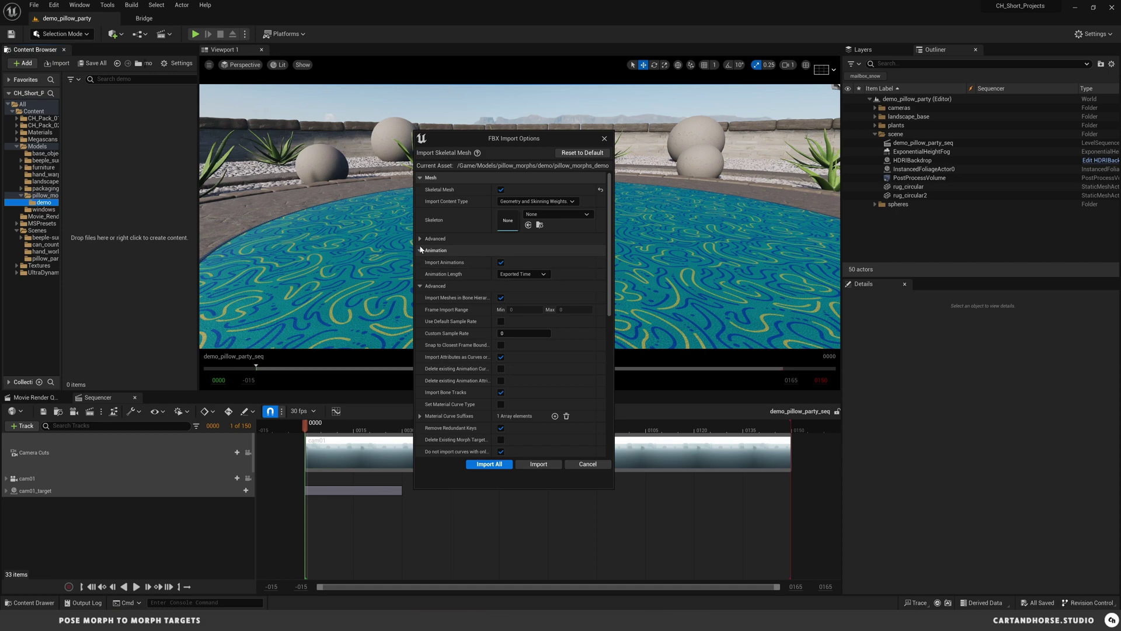
click(568, 239)
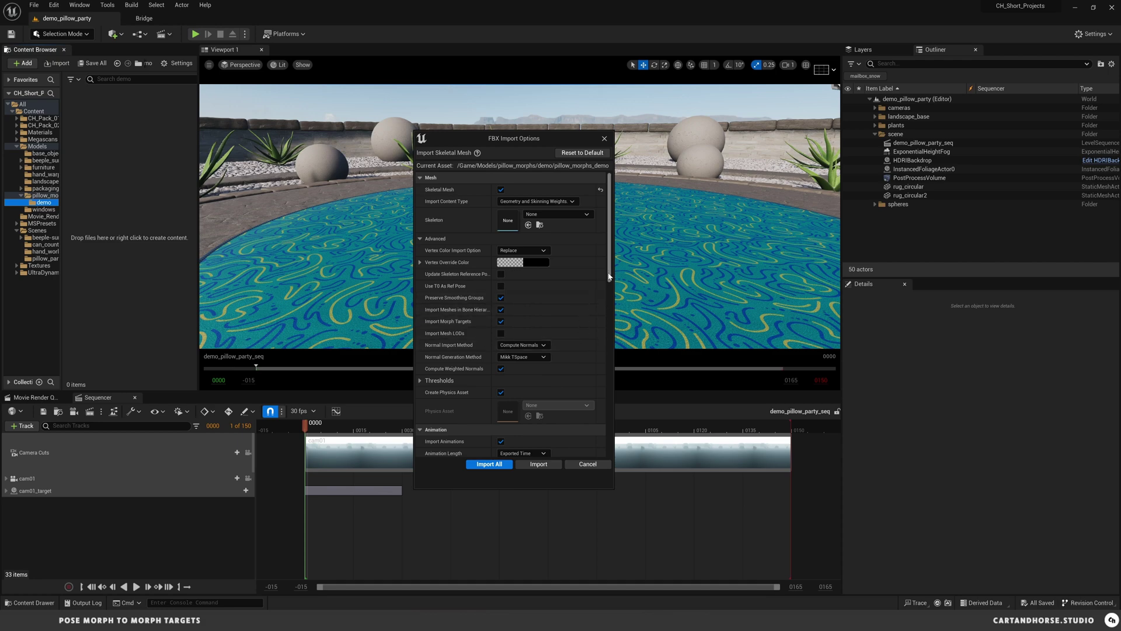
drag(607, 270, 607, 327)
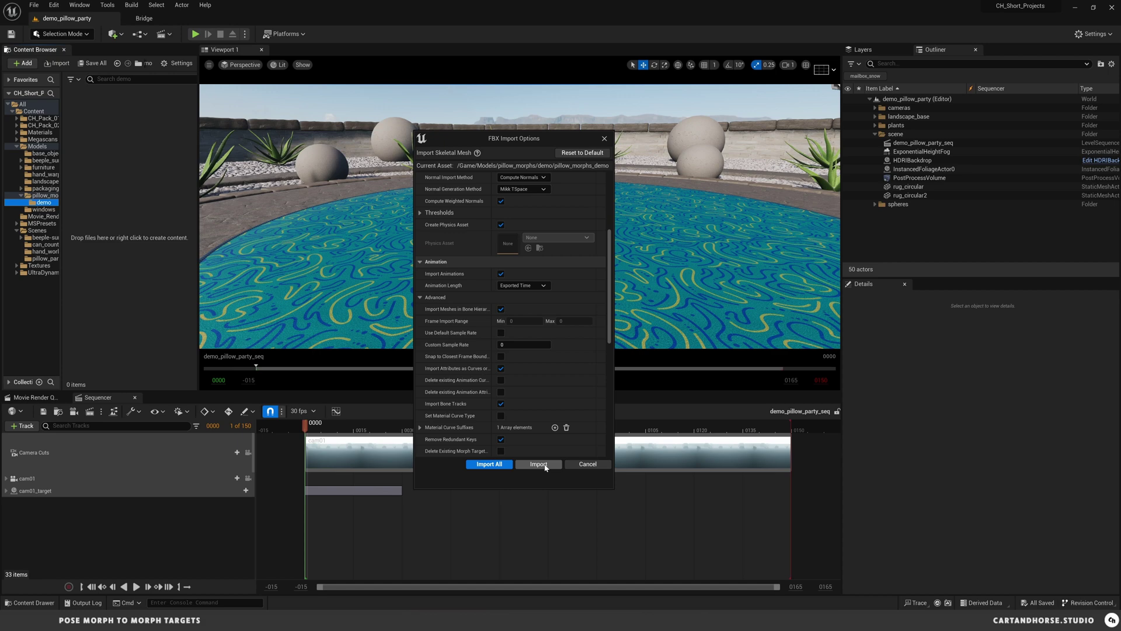
click(545, 465)
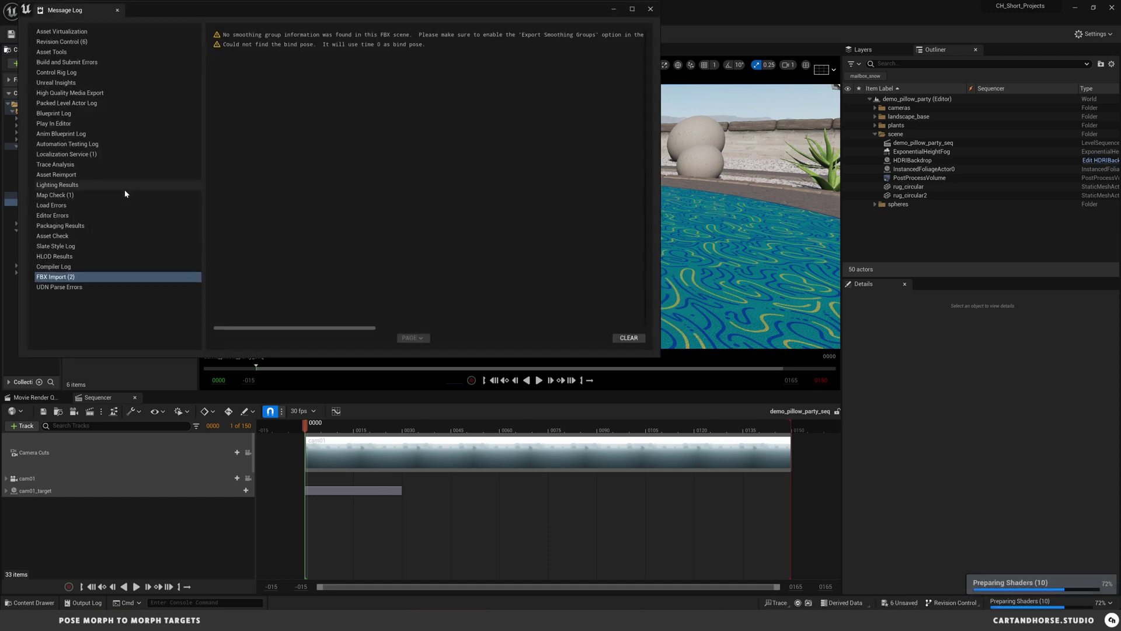
click(650, 9)
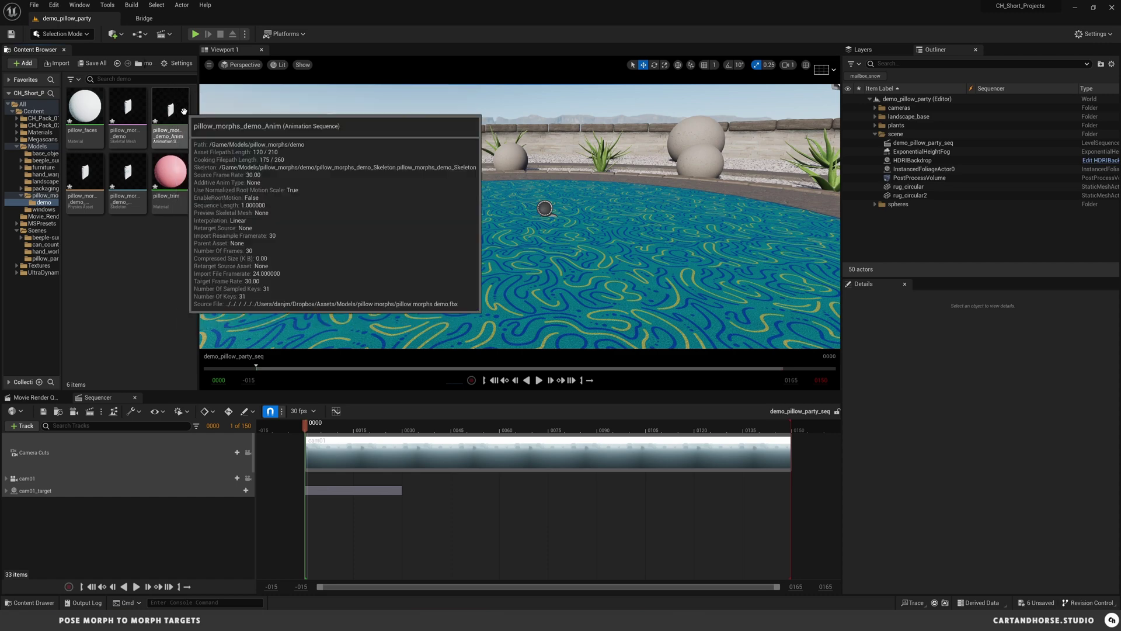
Open the pillow_morphs_demo skeletal mesh and view the pillow from an angle in its preview.
double_click(127, 108)
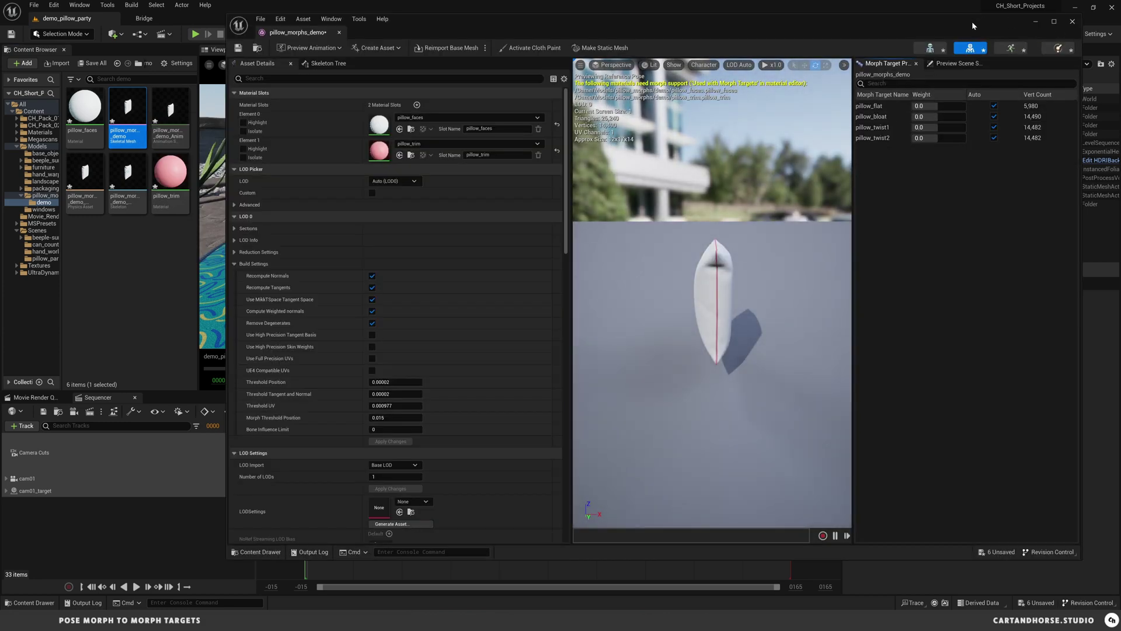
drag(971, 26, 885, 29)
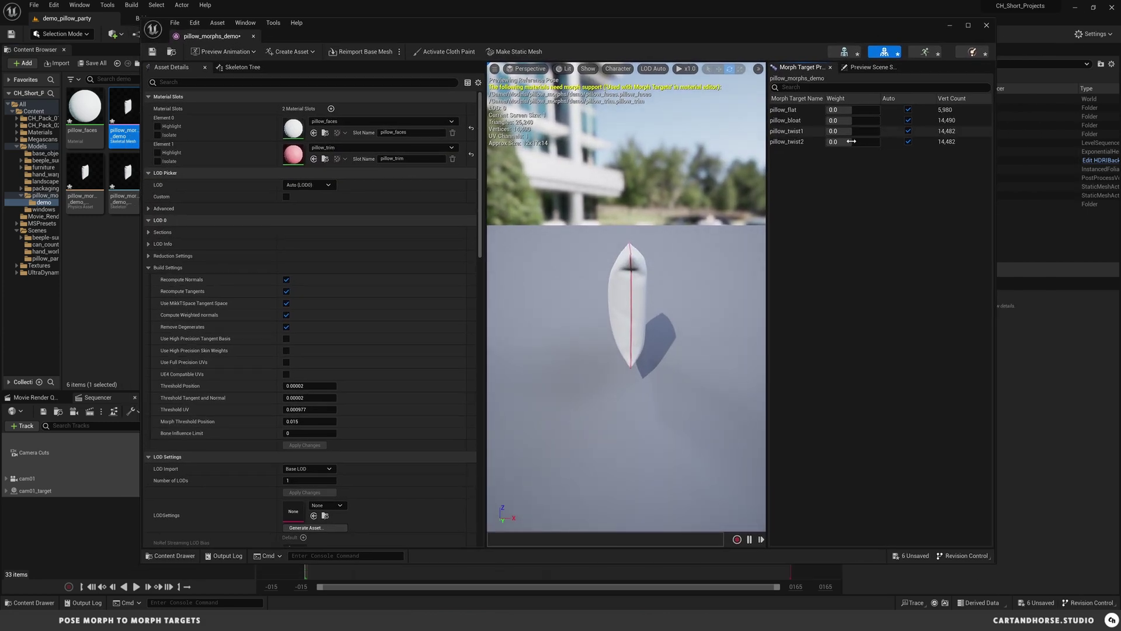
drag(637, 297, 671, 339)
middle_drag(637, 296, 616, 281)
drag(636, 296, 637, 257)
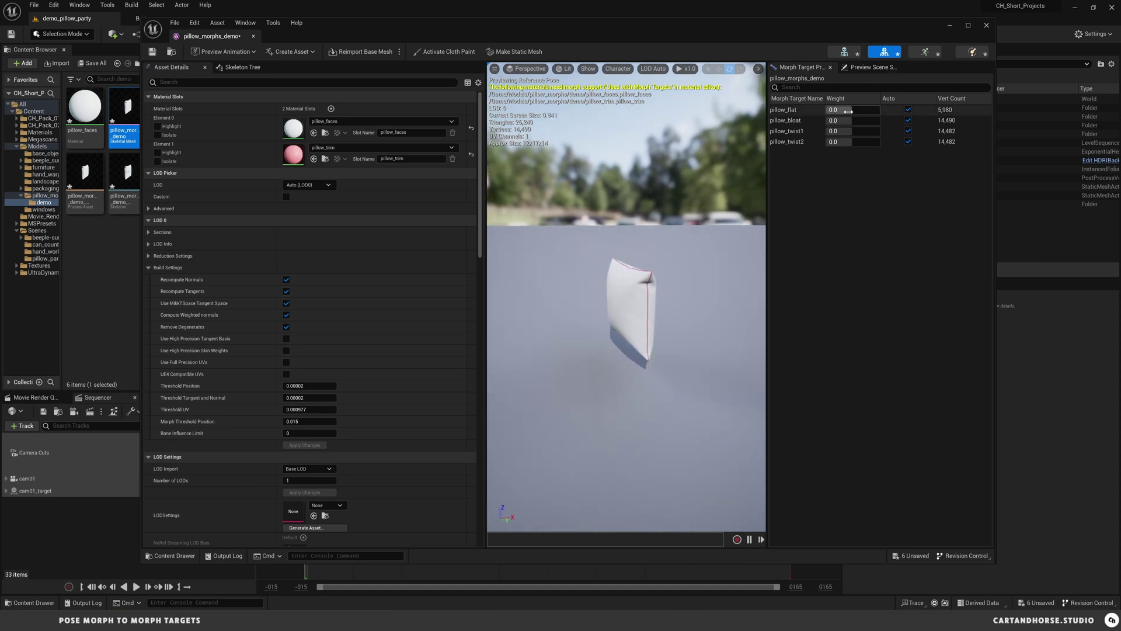
Try blending pillow_flat, pillow_bloat at about 0.82 and pillow_twist1 at about 0.42, and return these morph weights to 0.
mouse_move(863, 111)
mouse_down()
mouse_move(885, 111)
mouse_move(861, 111)
mouse_move(883, 111)
mouse_move(864, 111)
mouse_move(858, 120)
mouse_move(879, 120)
mouse_move(850, 131)
mouse_move(864, 131)
mouse_up()
click(858, 111)
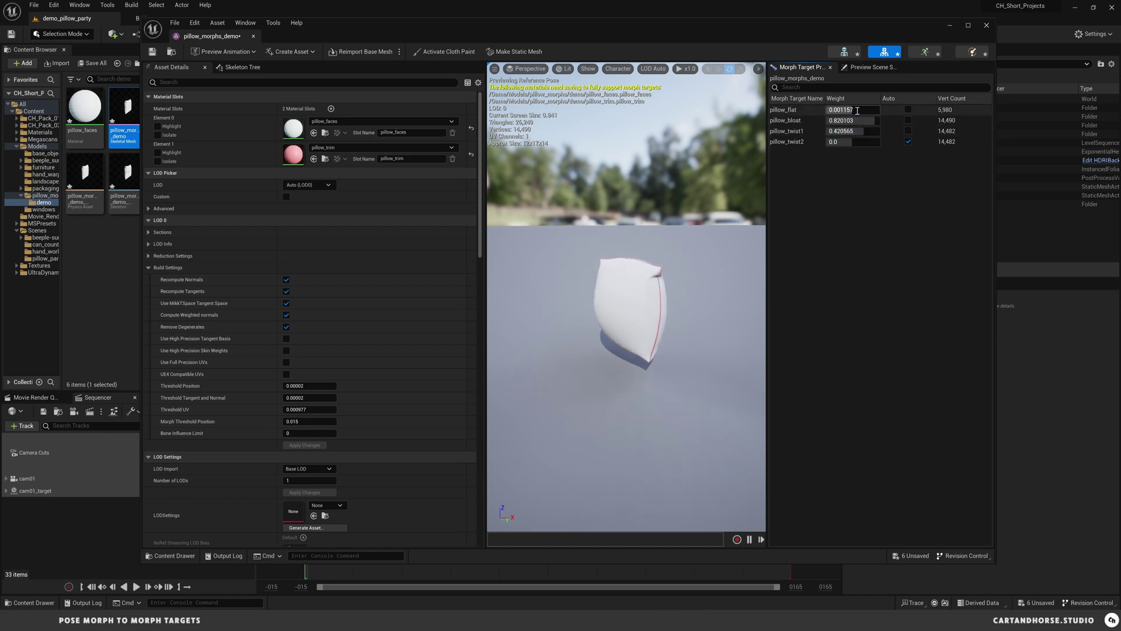
text(0)
key(Tab)
text(0)
key(Tab)
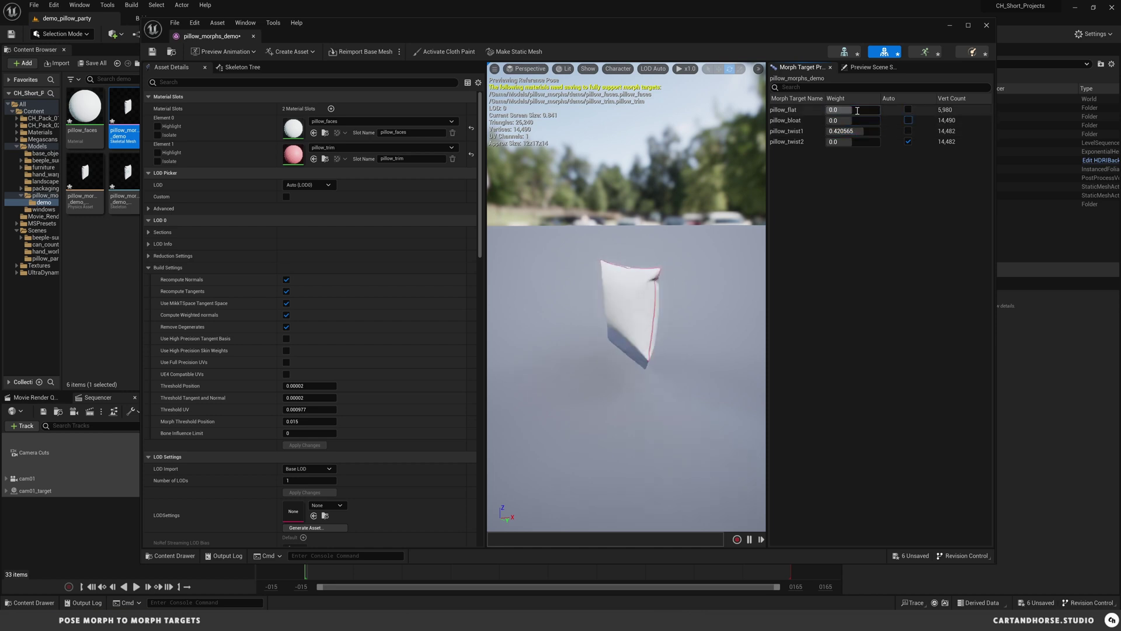
key(Tab)
text(0)
key(Return)
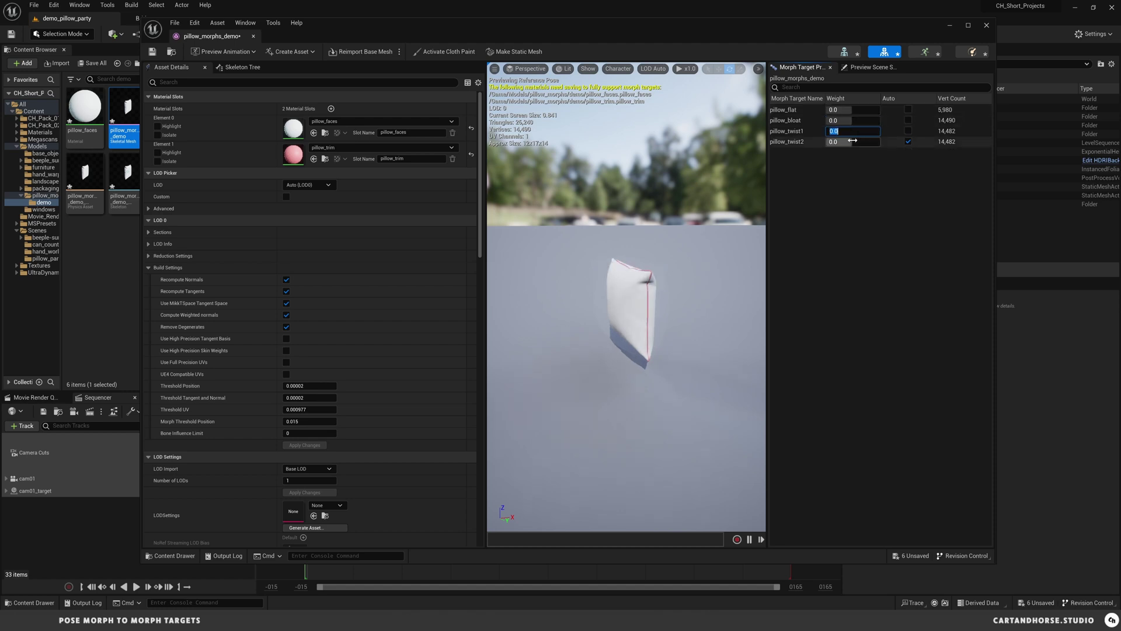
Try the pillow_twist2 morph target at a weight of 1.0 and inspect the twisted pillow.
drag(860, 143, 867, 142)
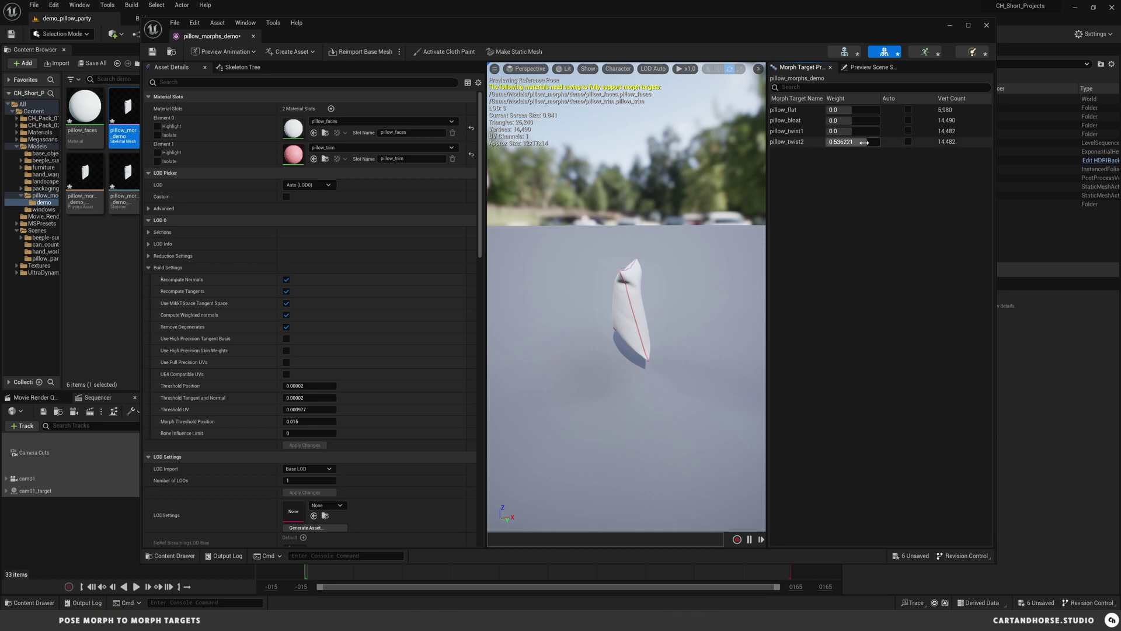
drag(859, 142, 882, 142)
drag(673, 260, 701, 260)
key(d)
right_drag(731, 209, 731, 209)
key(w)
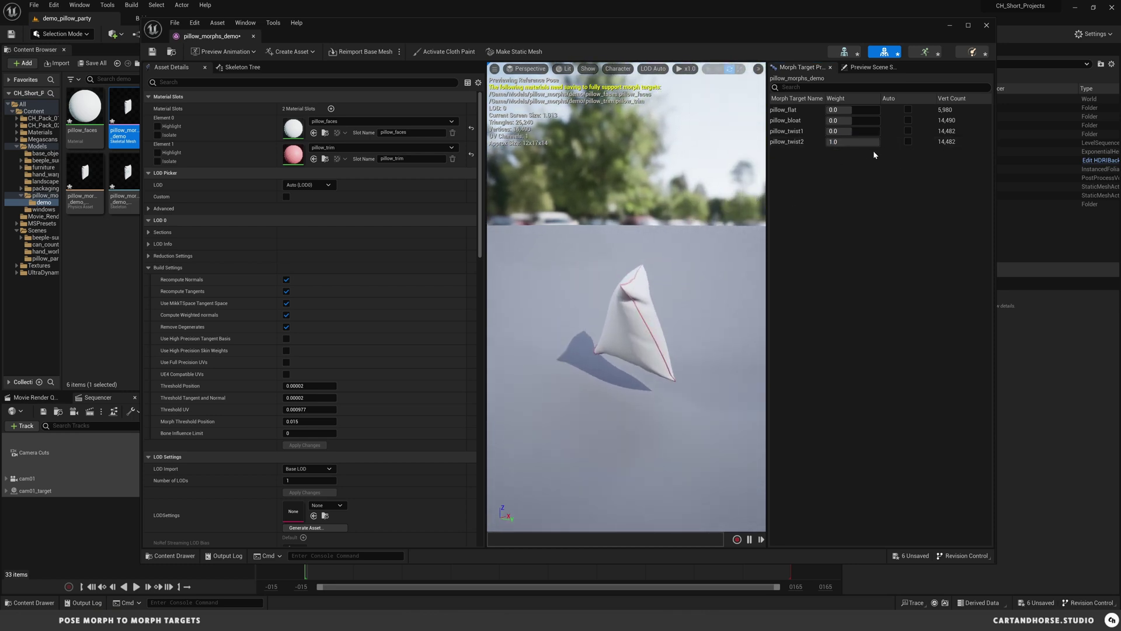
Try over-range pillow_twist2 weights of 2 and -1 and inspect the pillow from different angles.
click(850, 142)
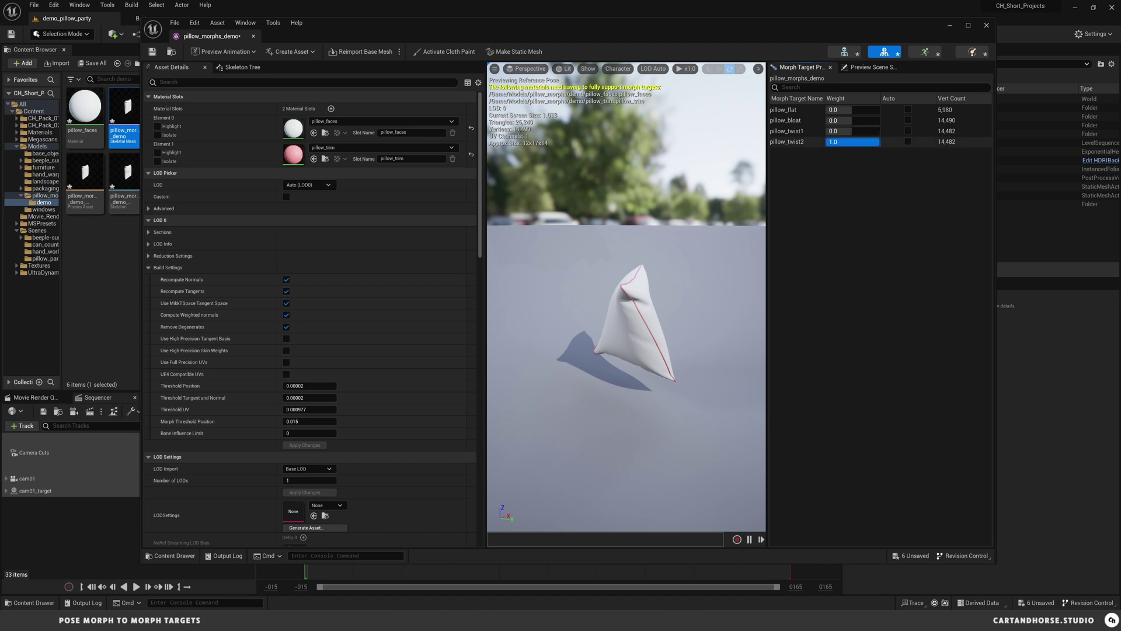
click(842, 143)
text(2)
key(Return)
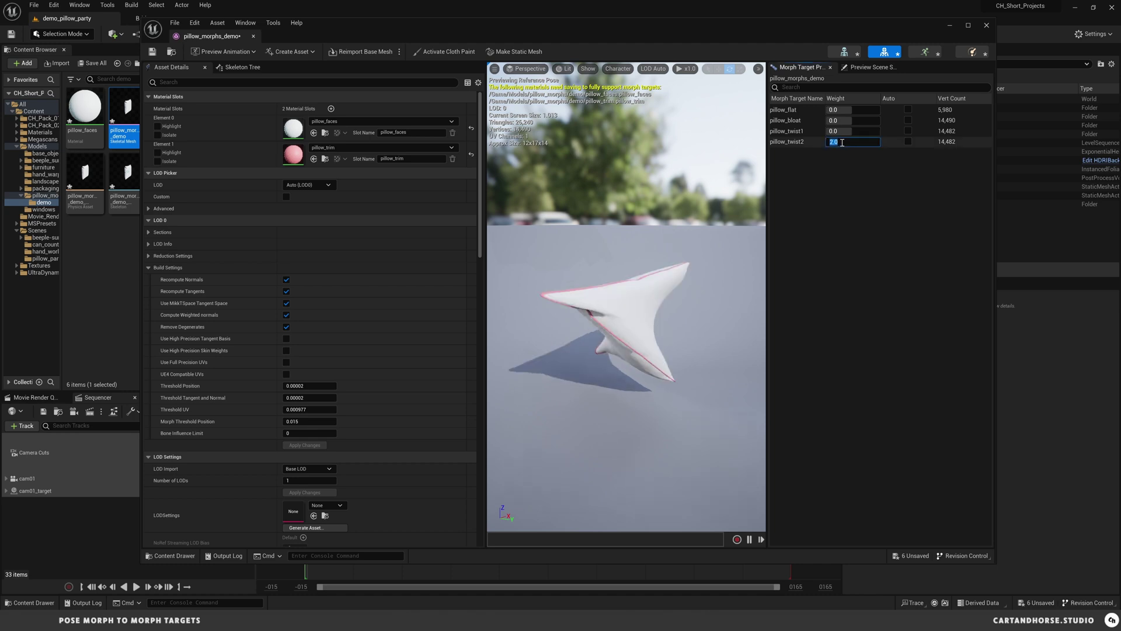
right_drag(627, 296, 716, 297)
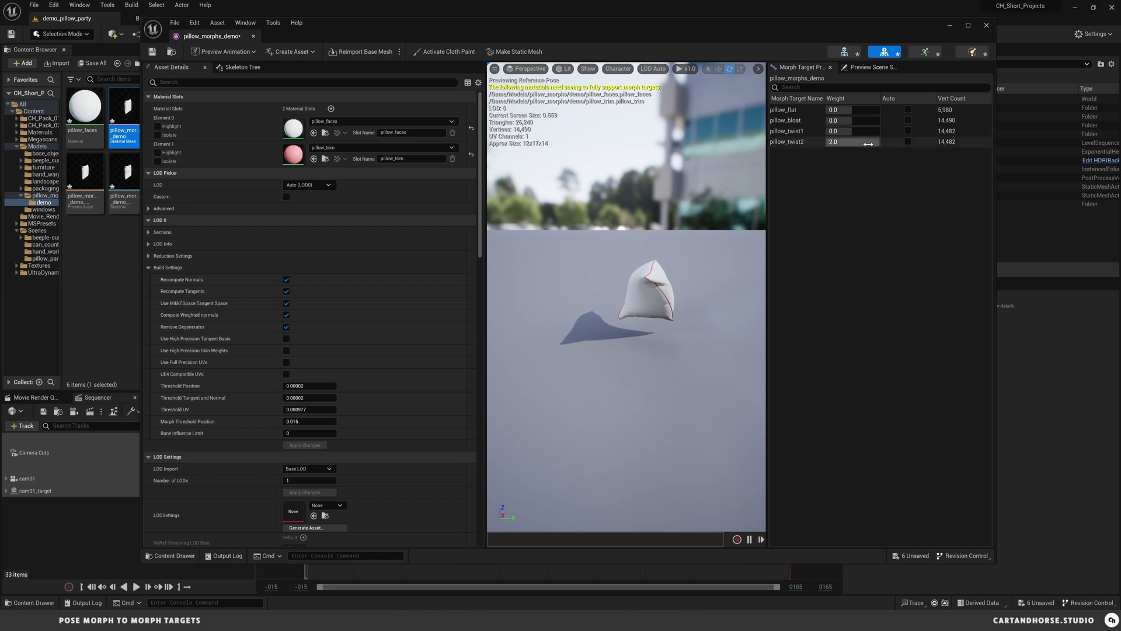
drag(868, 144, 823, 144)
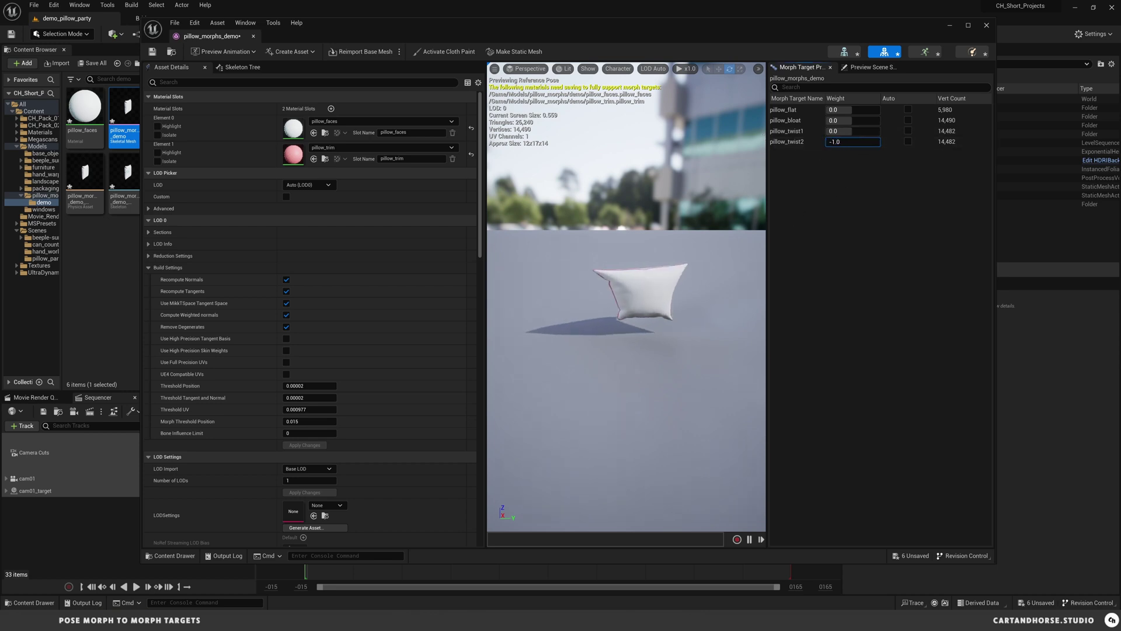
drag(697, 294, 788, 292)
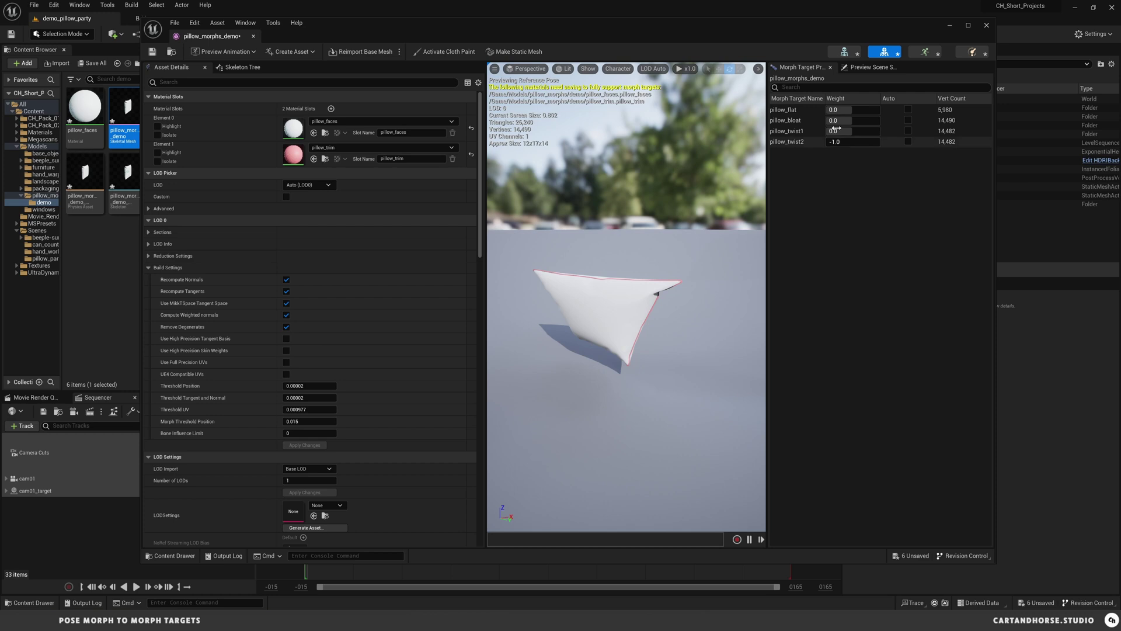
Try a slight pillow_twist1 weight of about 0.06, and reset both pillow_twist1 and pillow_twist2 to 0.
mouse_move(848, 131)
mouse_down()
mouse_move(870, 130)
mouse_move(853, 131)
mouse_up()
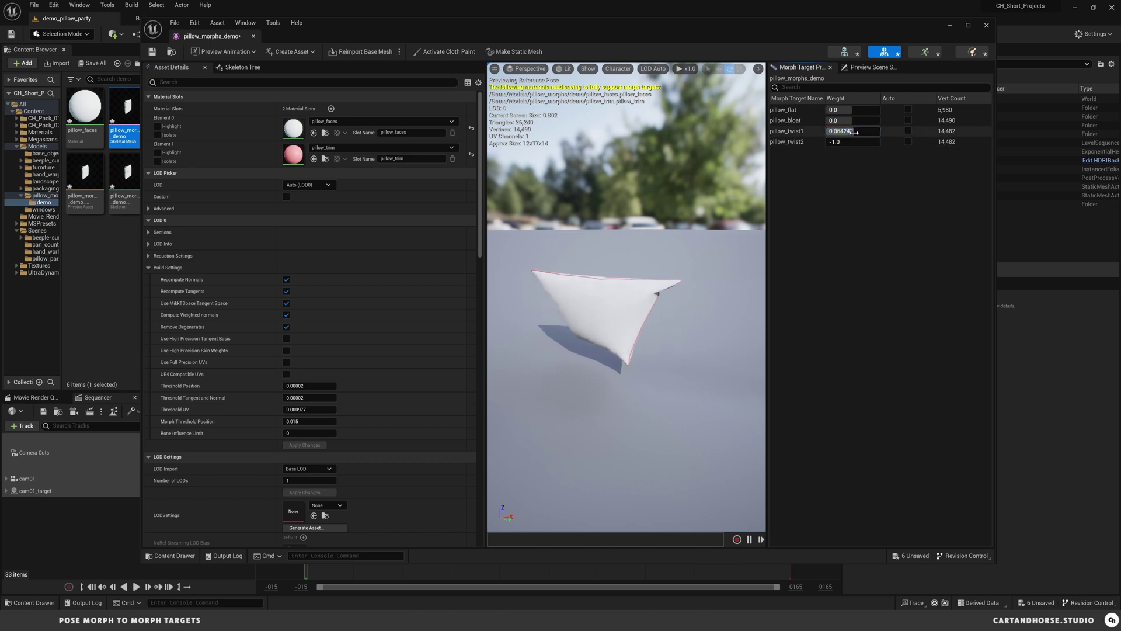
click(855, 132)
text(0)
key(Return)
click(853, 142)
text(0)
key(Return)
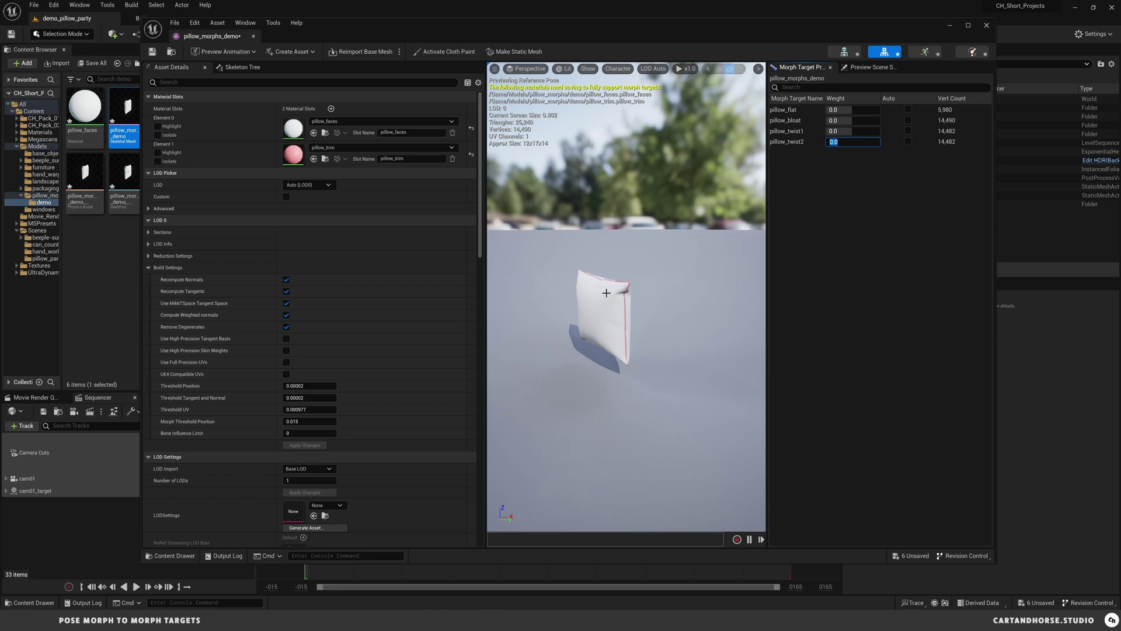
Save the skeletal mesh, close its editor and save all remaining imported assets.
key(ctrl+s)
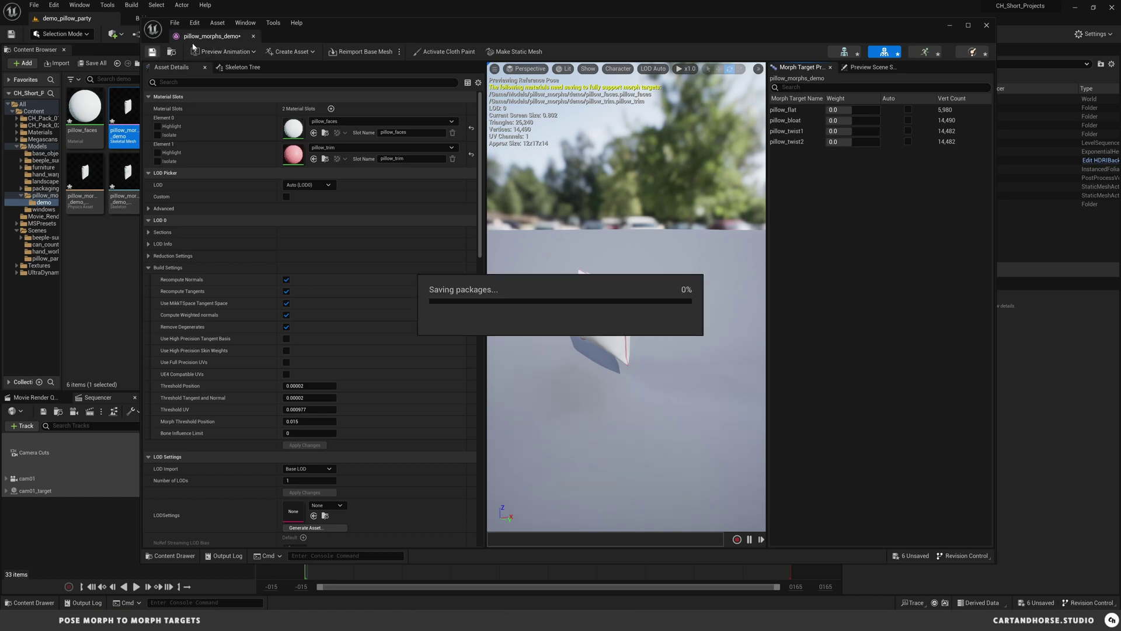
click(251, 37)
click(34, 5)
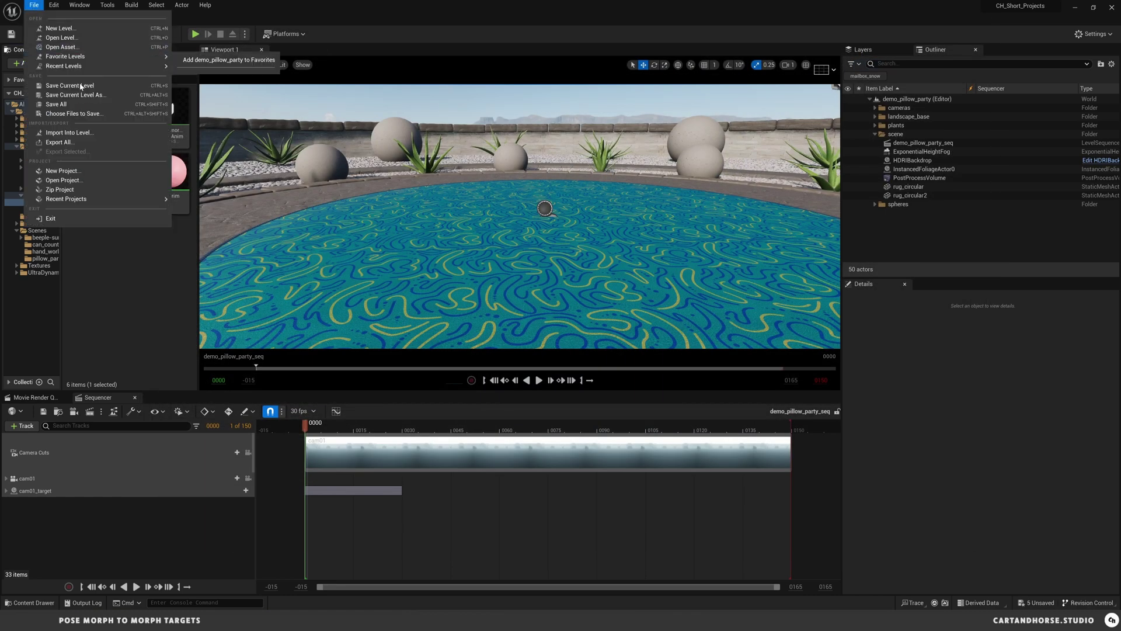
click(67, 105)
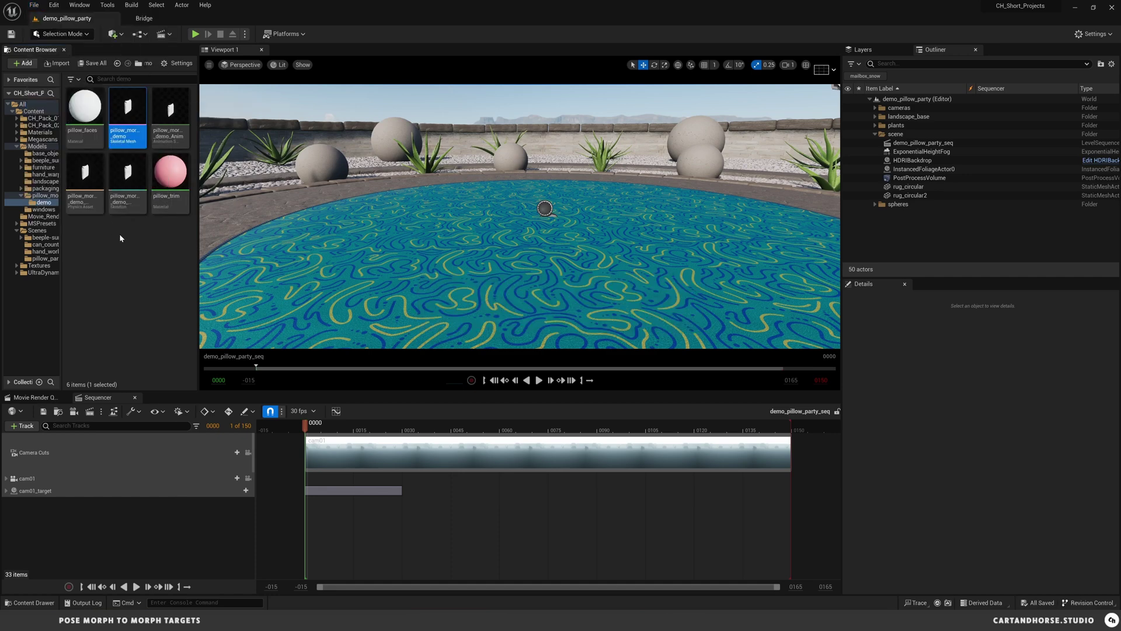
Create an Anim Blueprint from the pillow_morphs_demo skeletal mesh with the default name and open its AnimGraph.
click(177, 250)
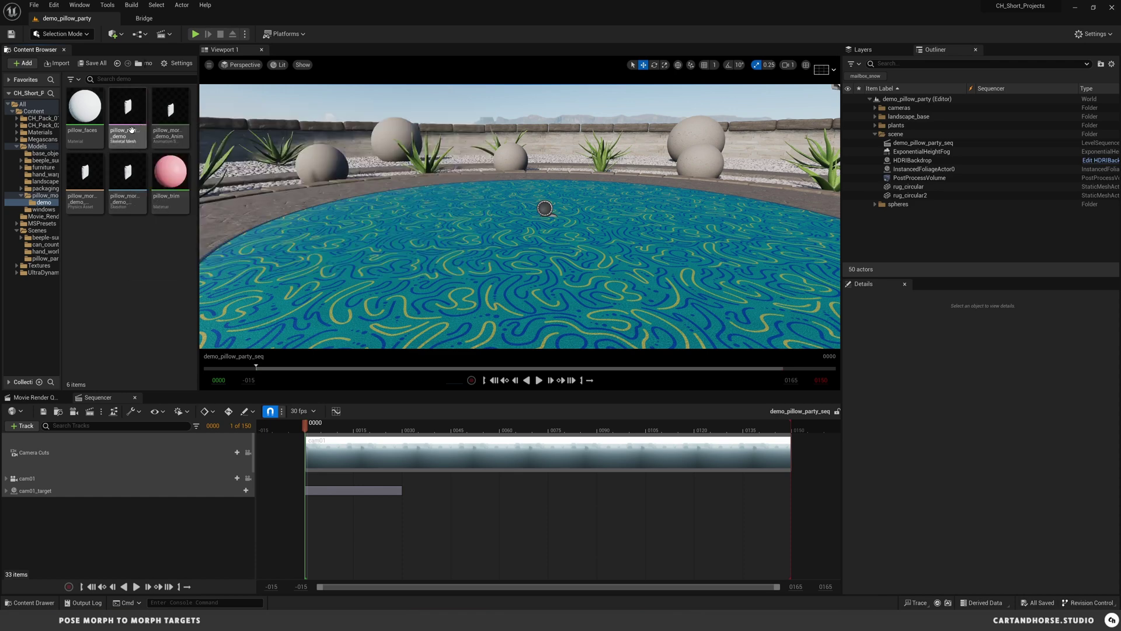
right_click(134, 102)
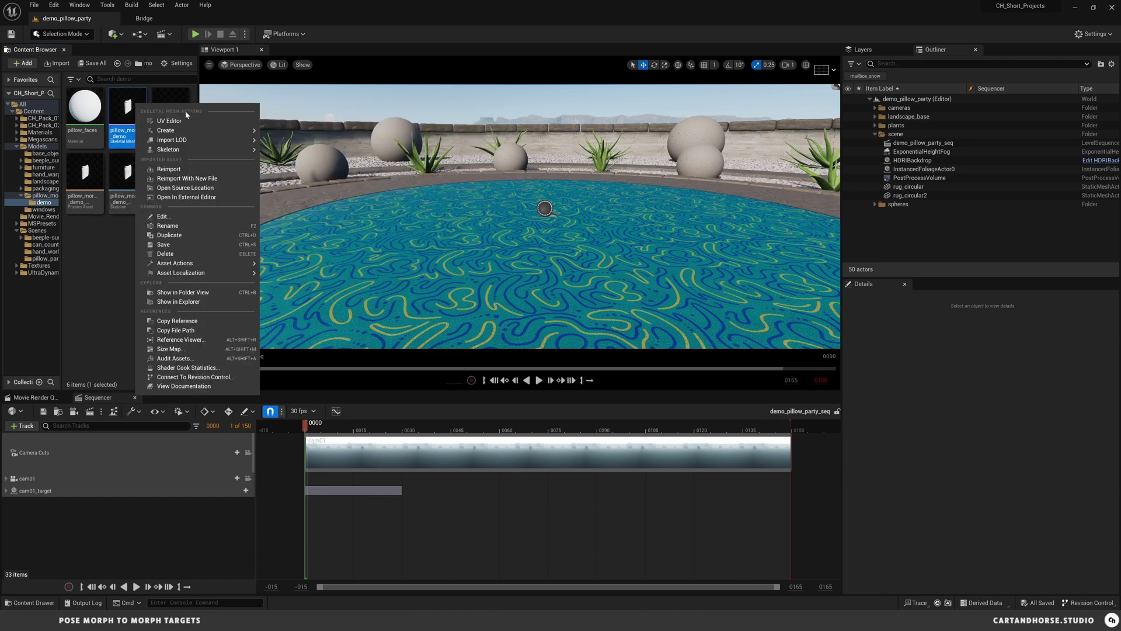
mouse_move(213, 150)
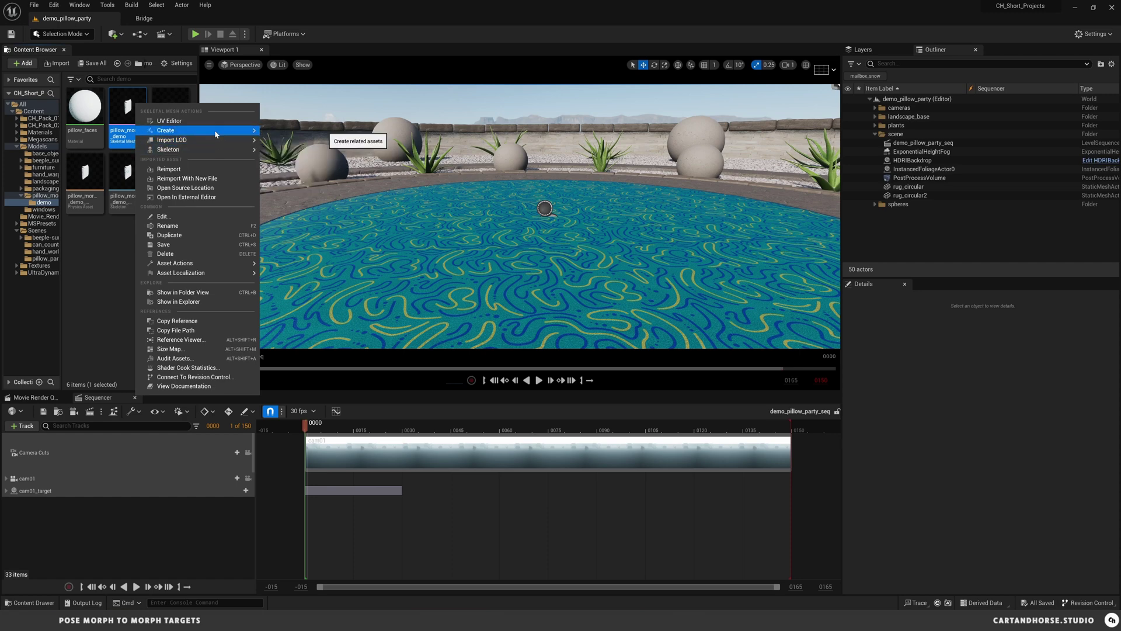
mouse_move(217, 131)
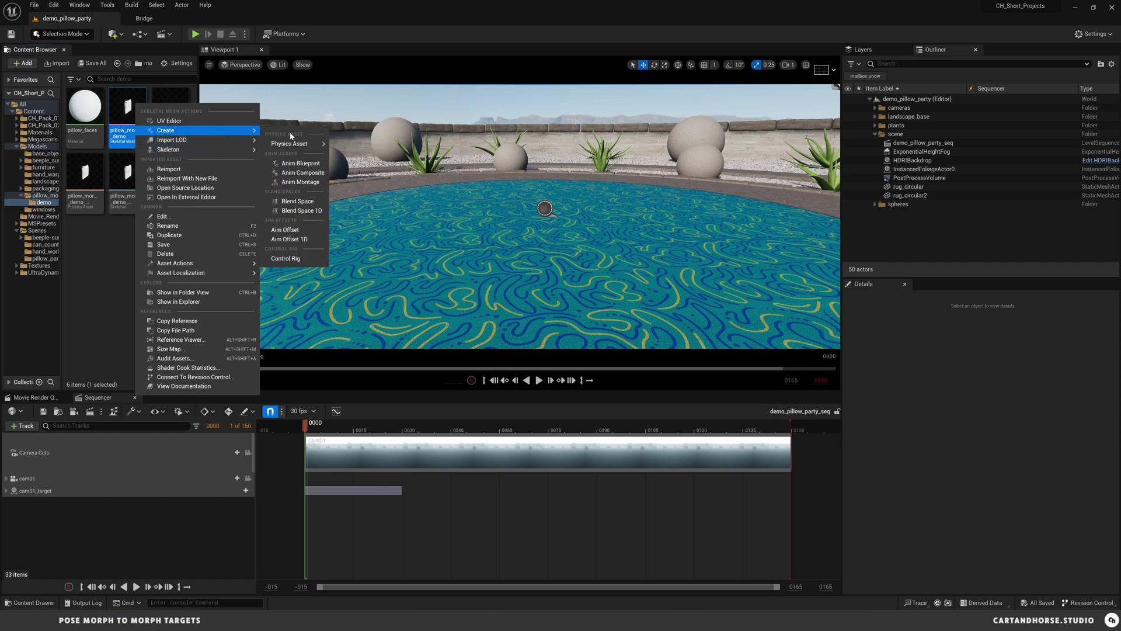
click(312, 165)
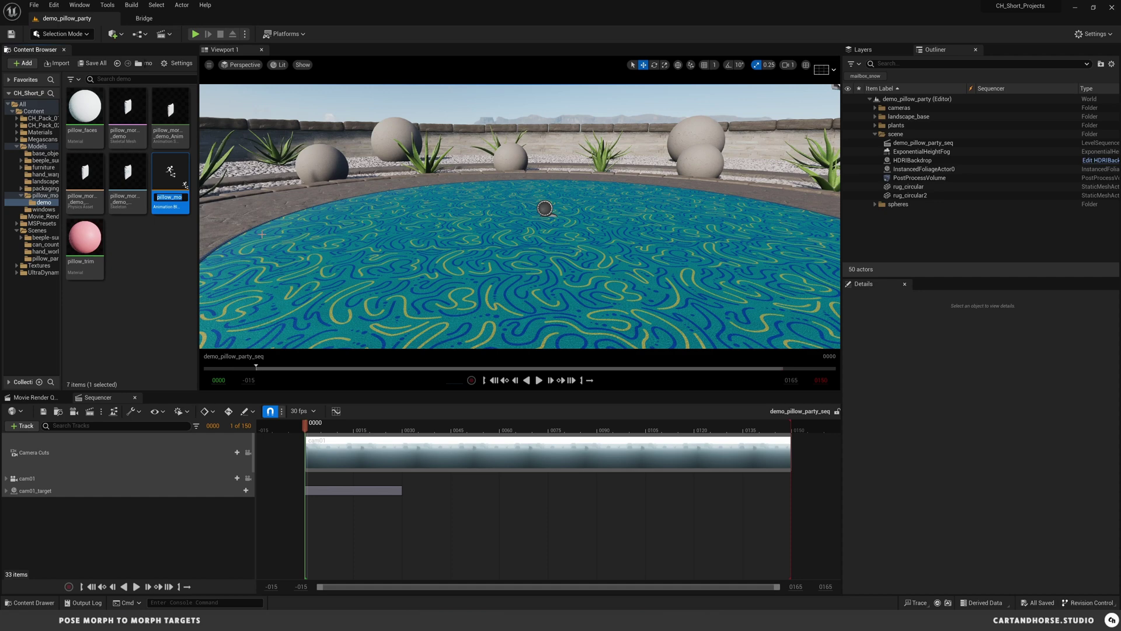
key(Return)
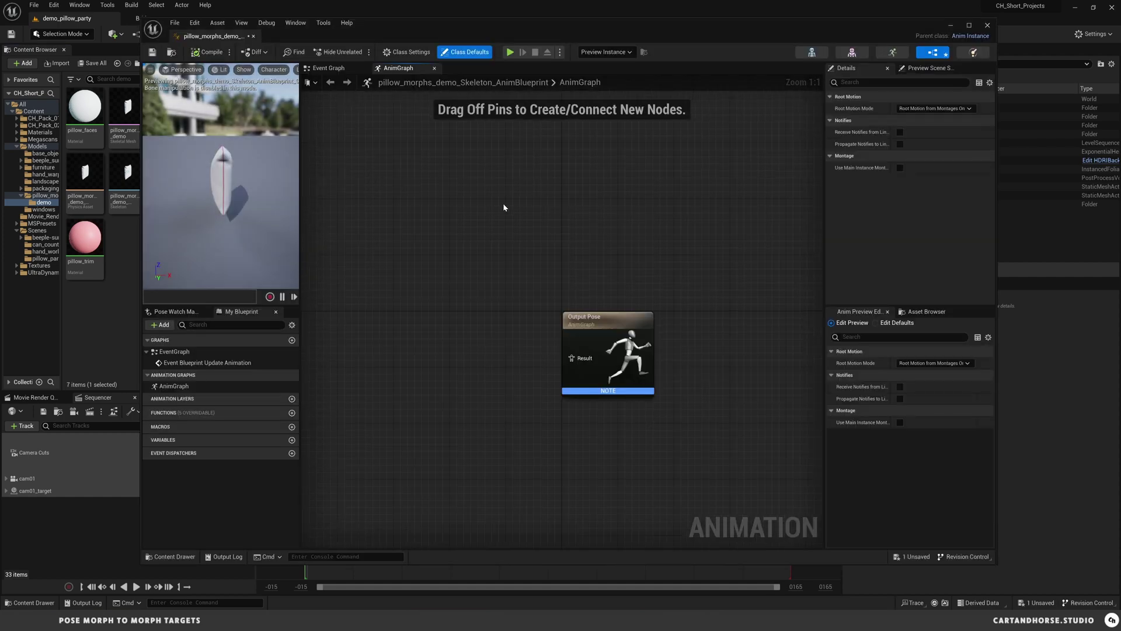
right_drag(523, 254, 489, 198)
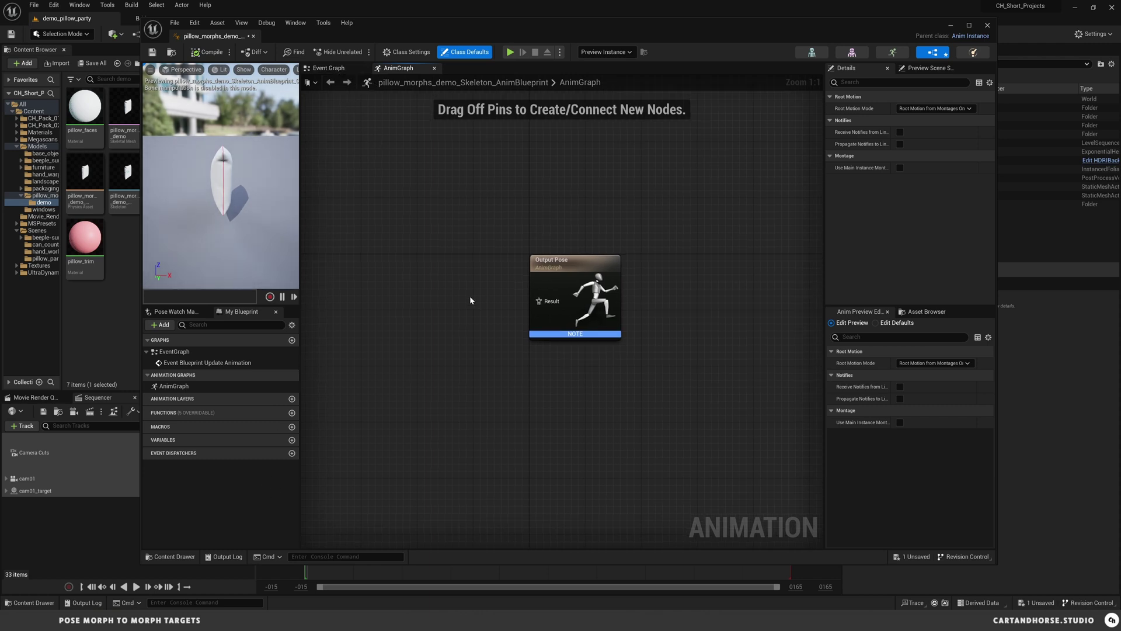
right_drag(503, 289, 486, 275)
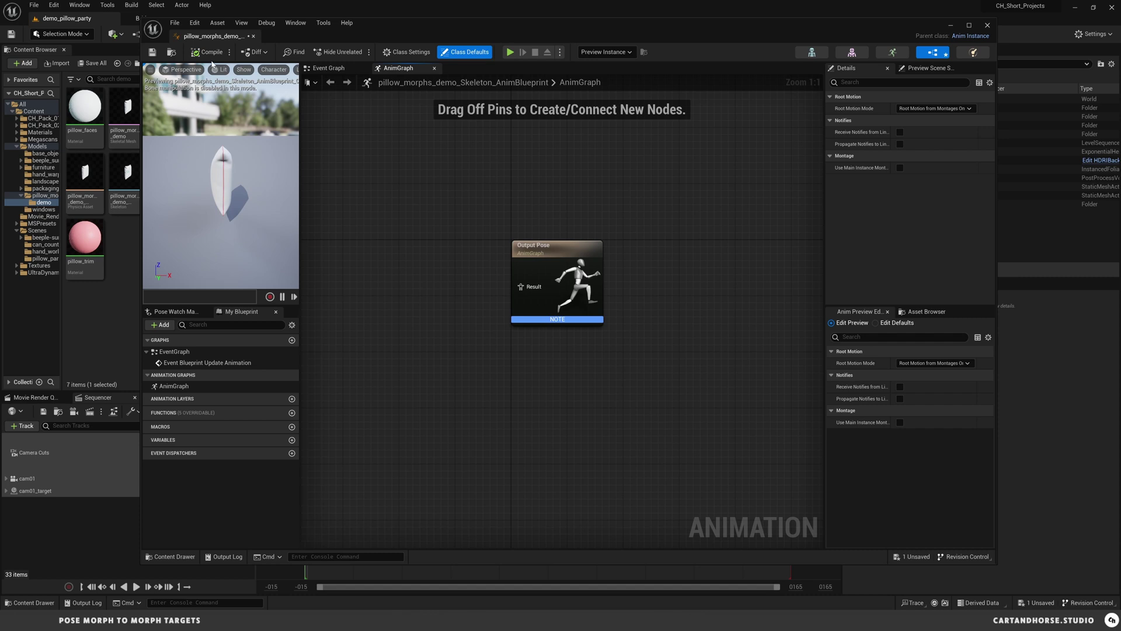
Delete the Try Get Pawn Owner node from the Event Graph and compile the Anim Blueprint.
click(336, 69)
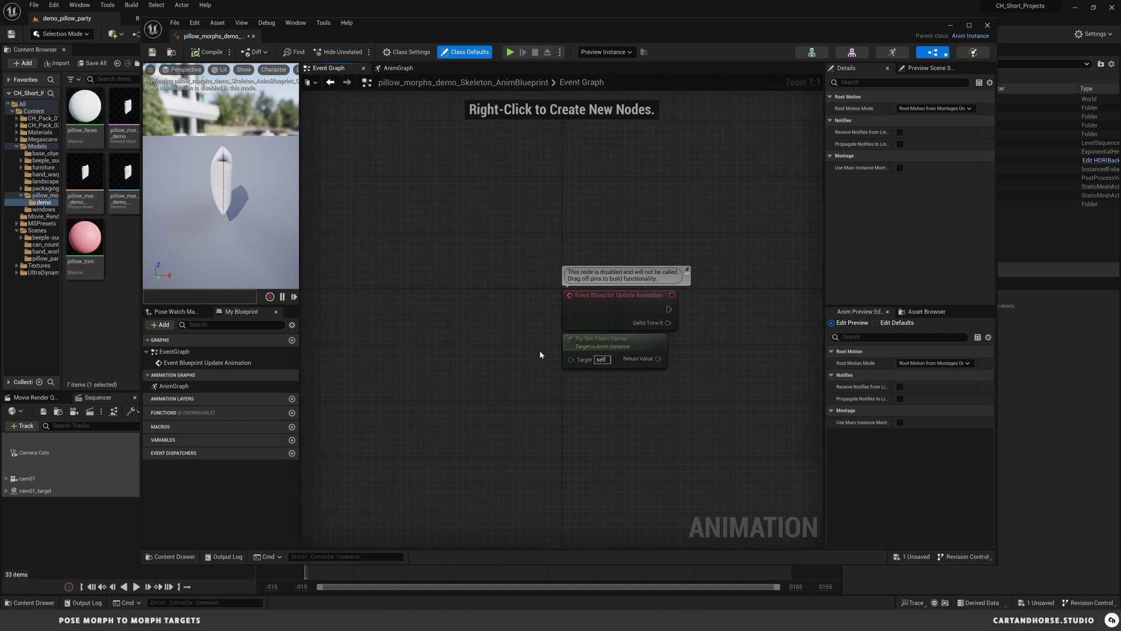
click(635, 347)
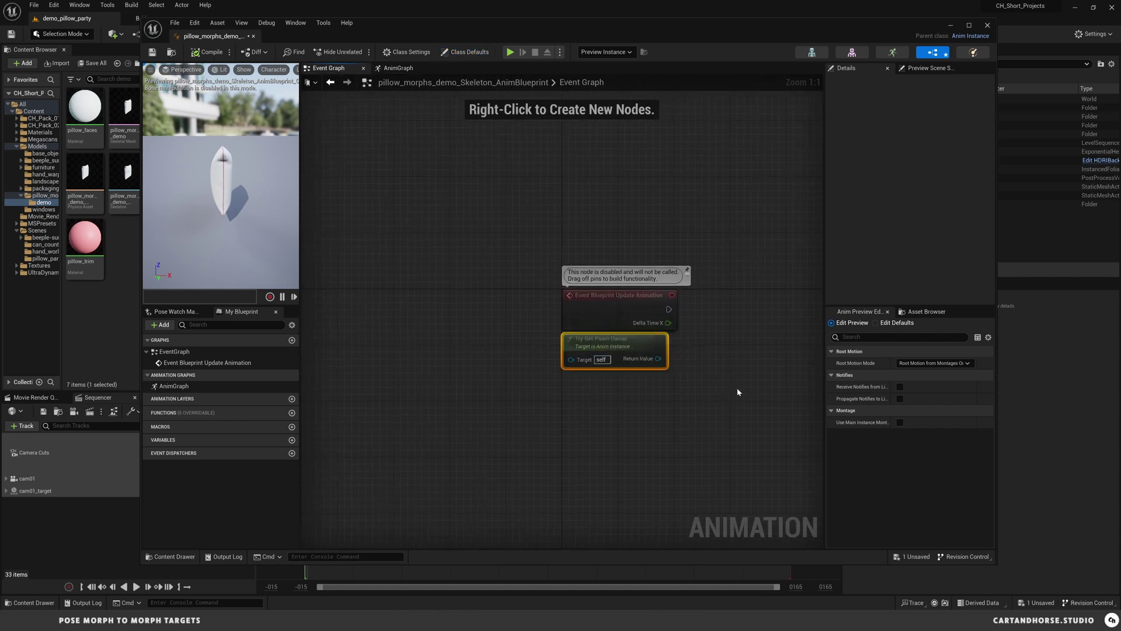
key(Delete)
right_drag(680, 368, 600, 367)
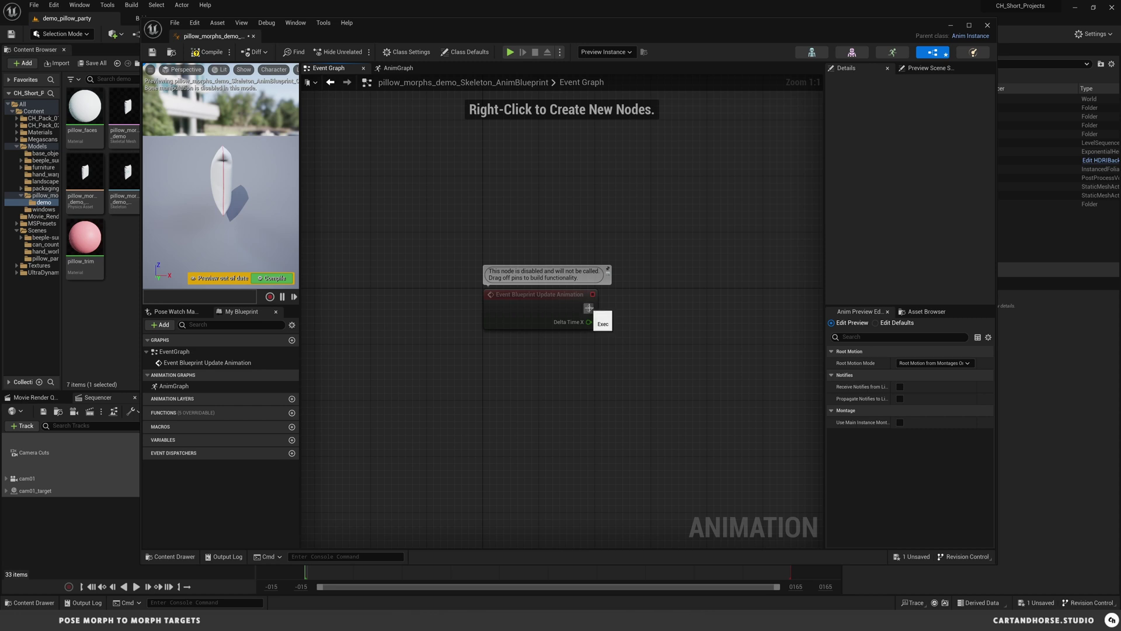
click(272, 278)
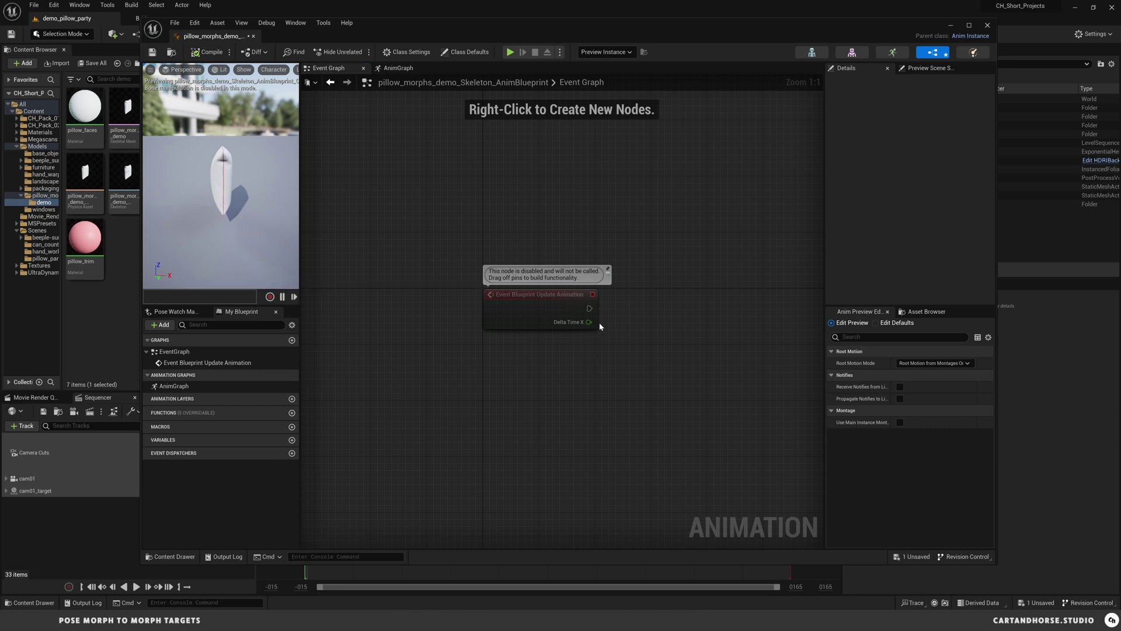
Add a Set Morph Target node driven by Event Blueprint Update Animation and line it up beside the event.
drag(589, 307, 663, 308)
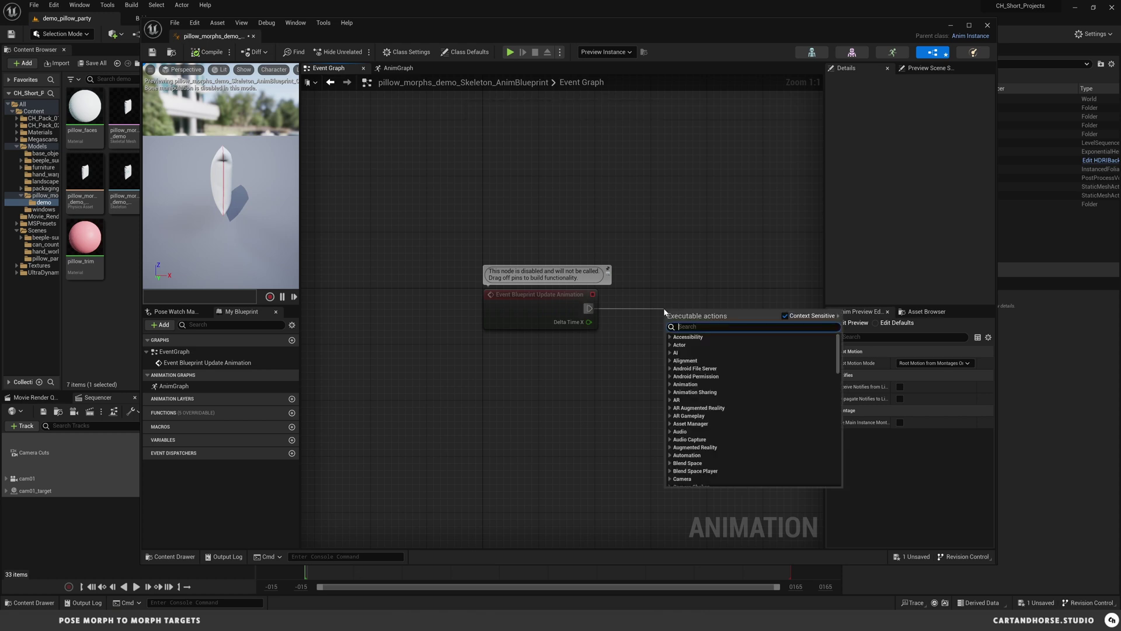
text(get mor)
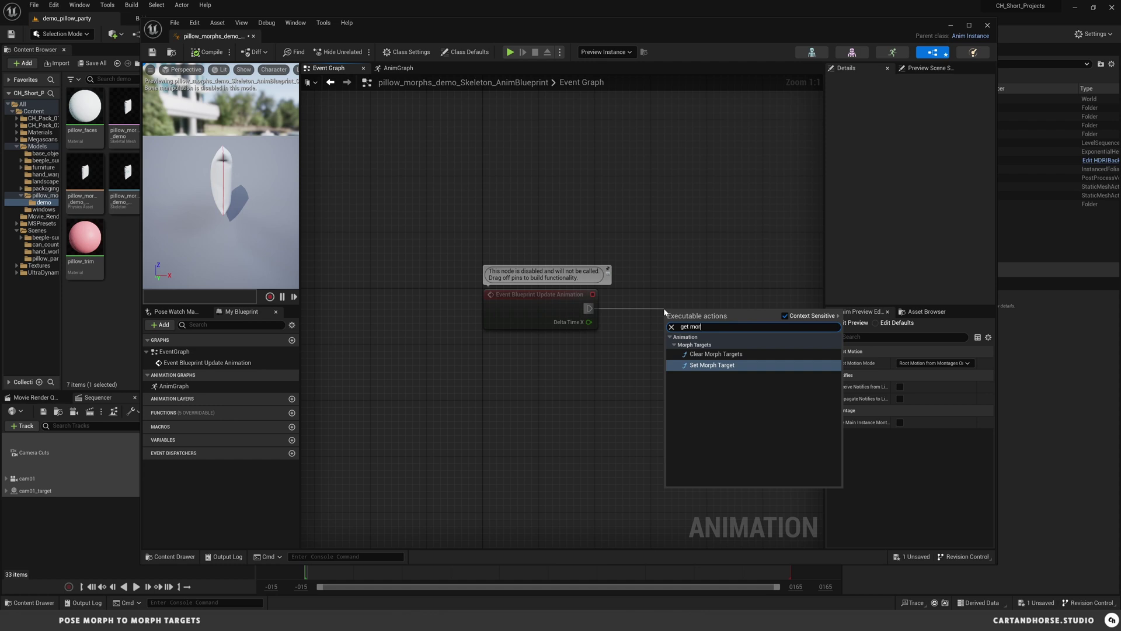
key(Return)
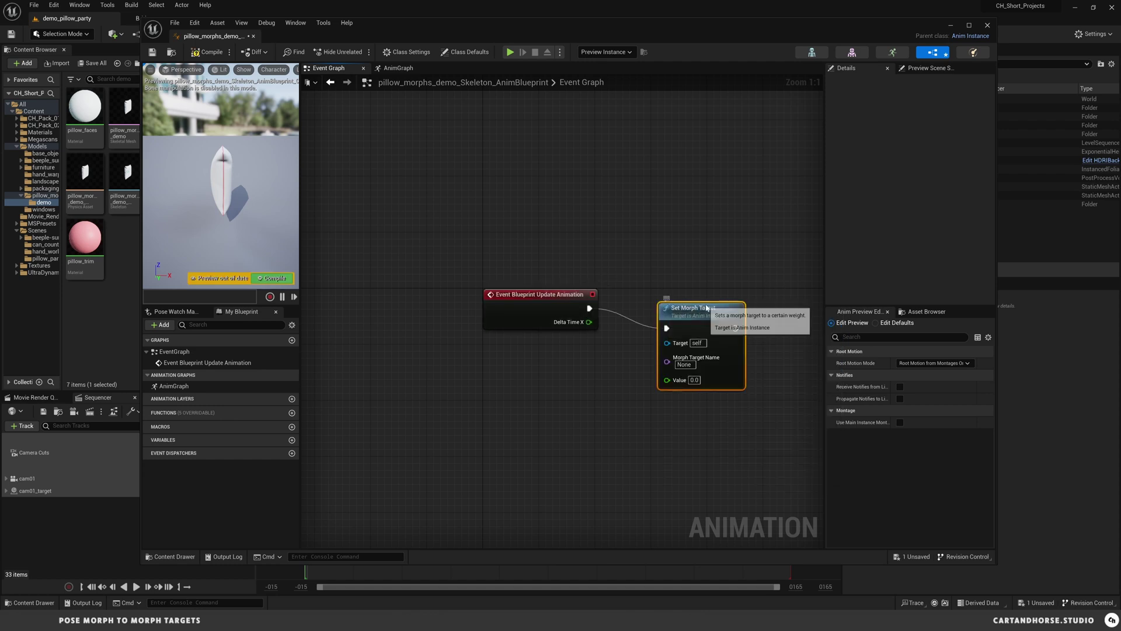
drag(704, 294, 705, 287)
click(769, 385)
right_drag(721, 411, 664, 385)
click(594, 305)
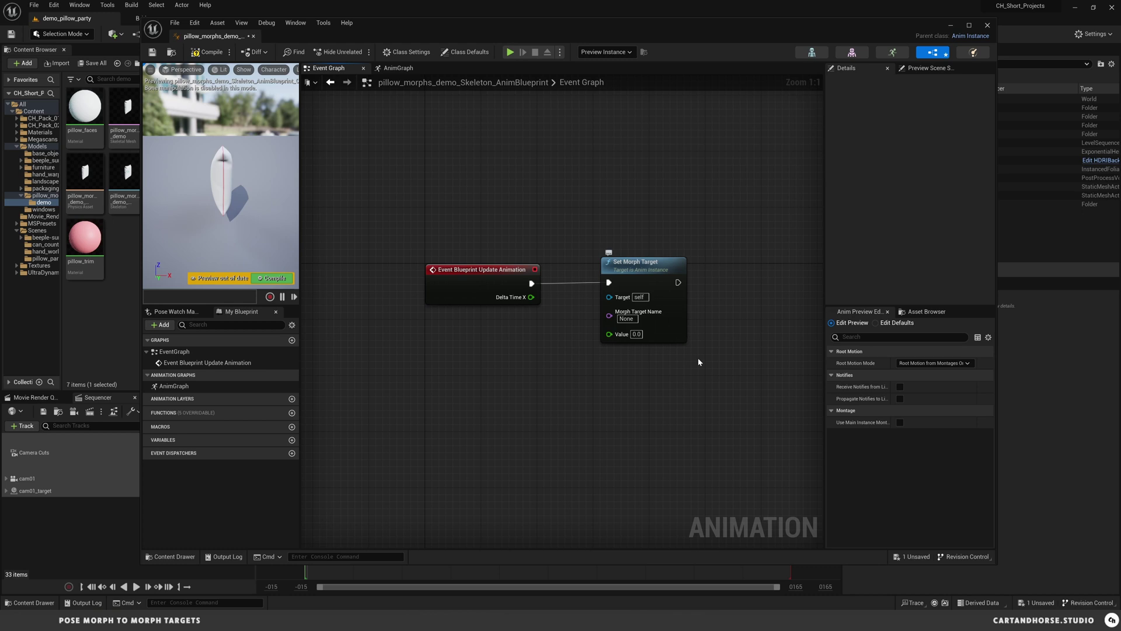
Look up the exact morph target names in the pillow_morphs_demo skeletal mesh and return to the Anim Blueprint.
click(626, 318)
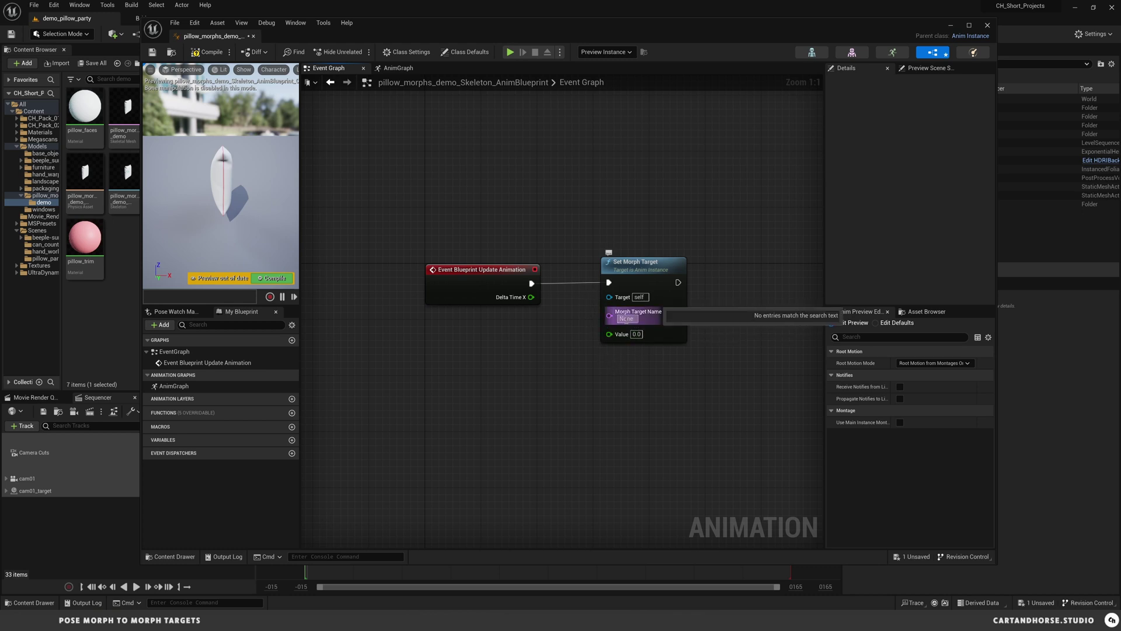
click(580, 309)
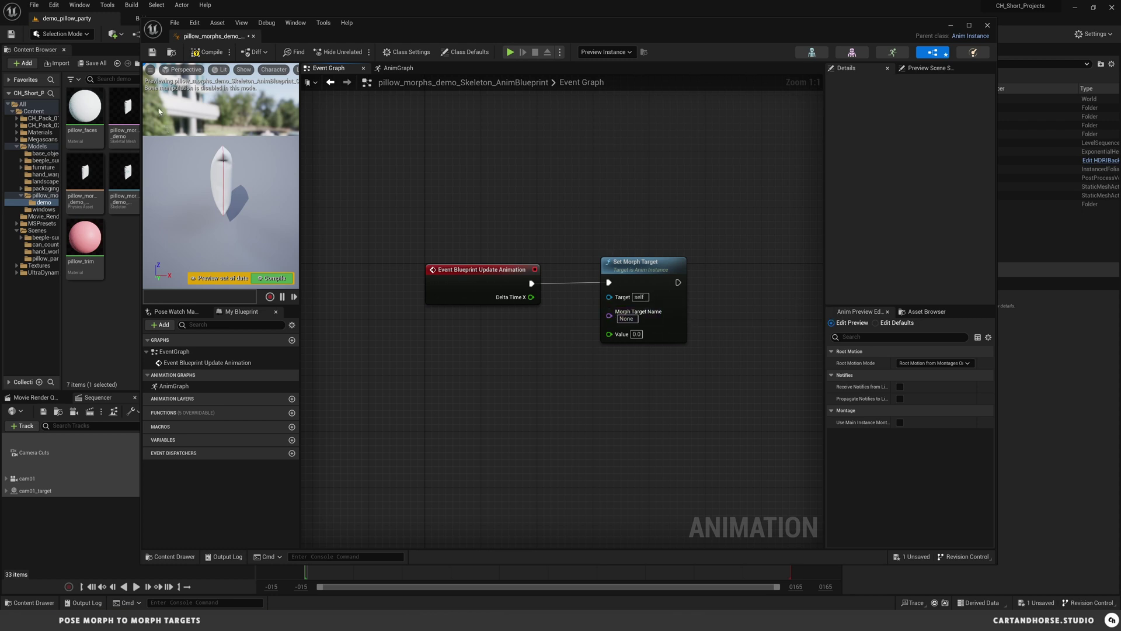
double_click(124, 108)
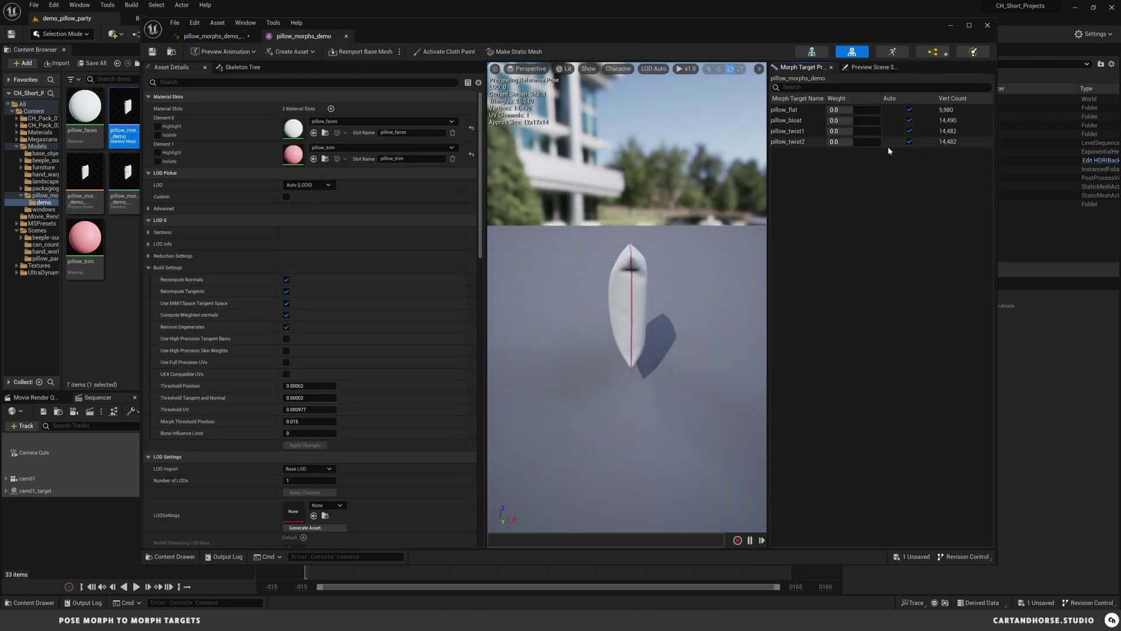
click(797, 109)
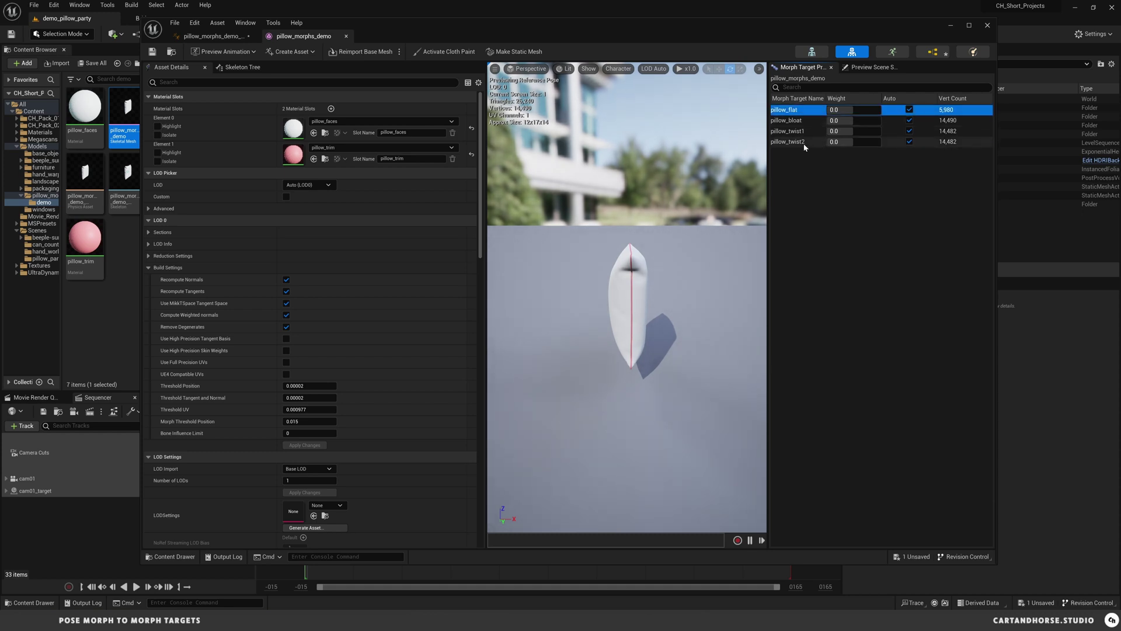
click(805, 170)
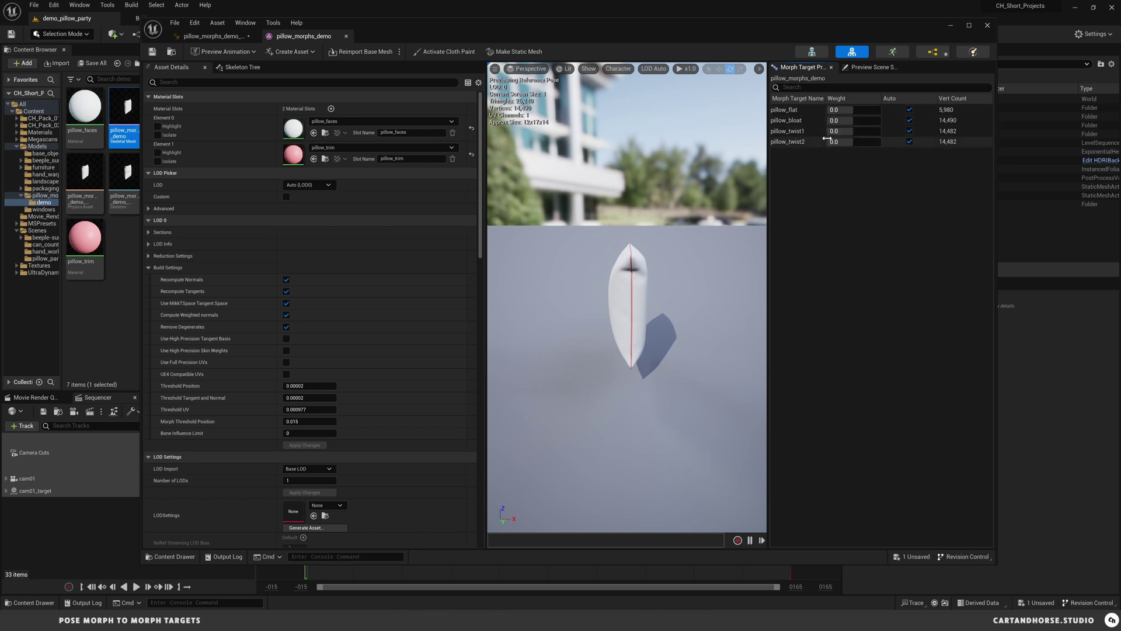
click(231, 36)
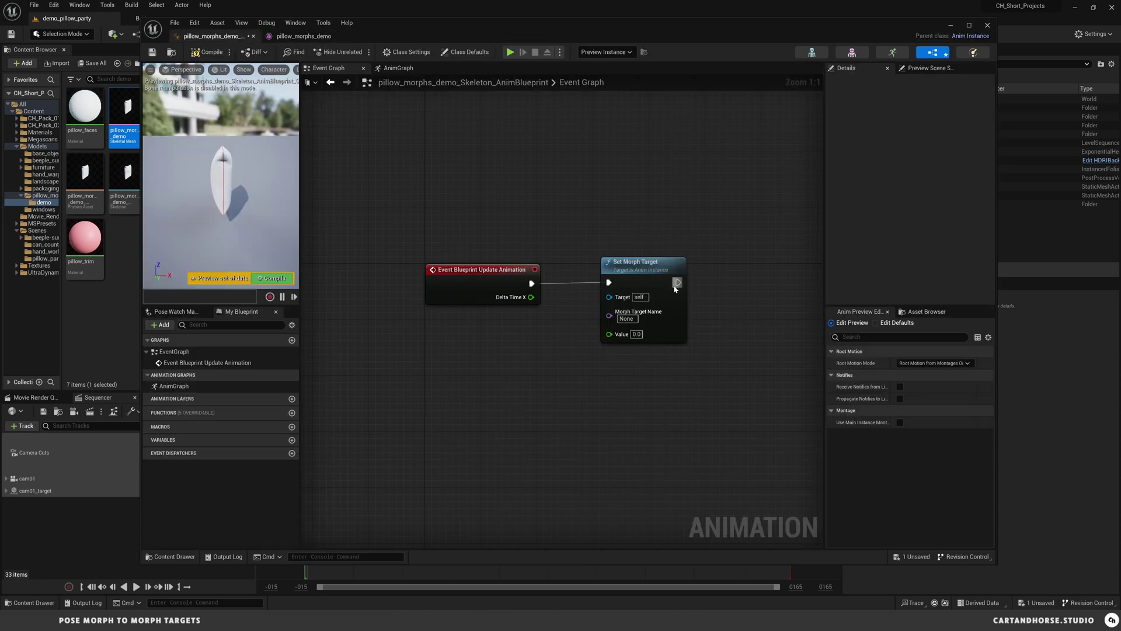
Set the Set Morph Target node's morph target name to pillow_flat.
click(627, 318)
text(pillow)
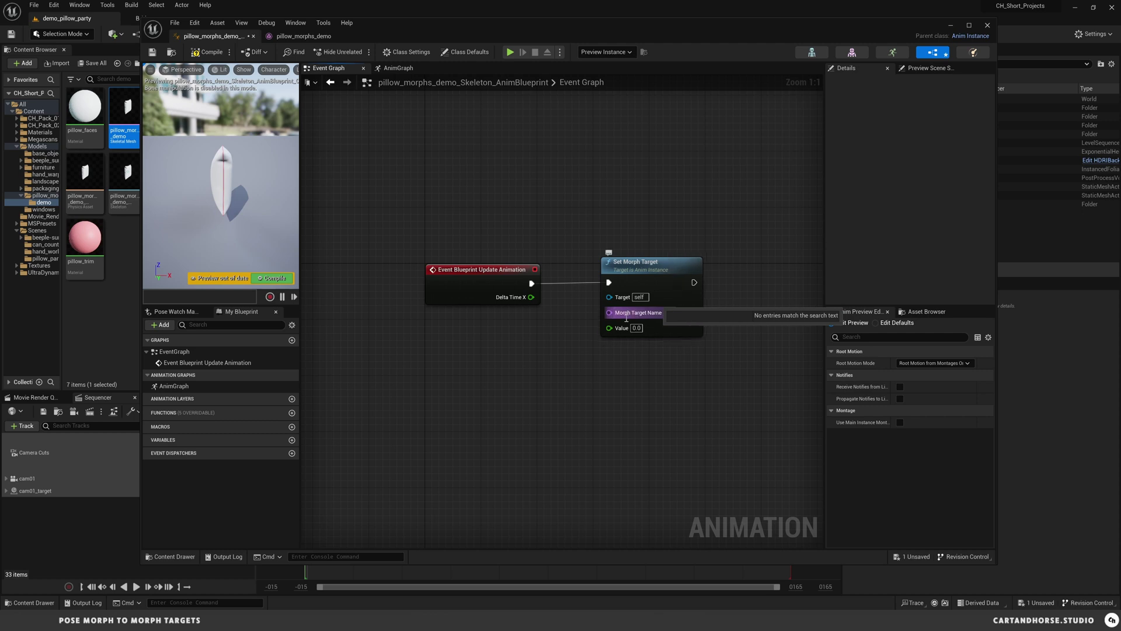
text(_fla)
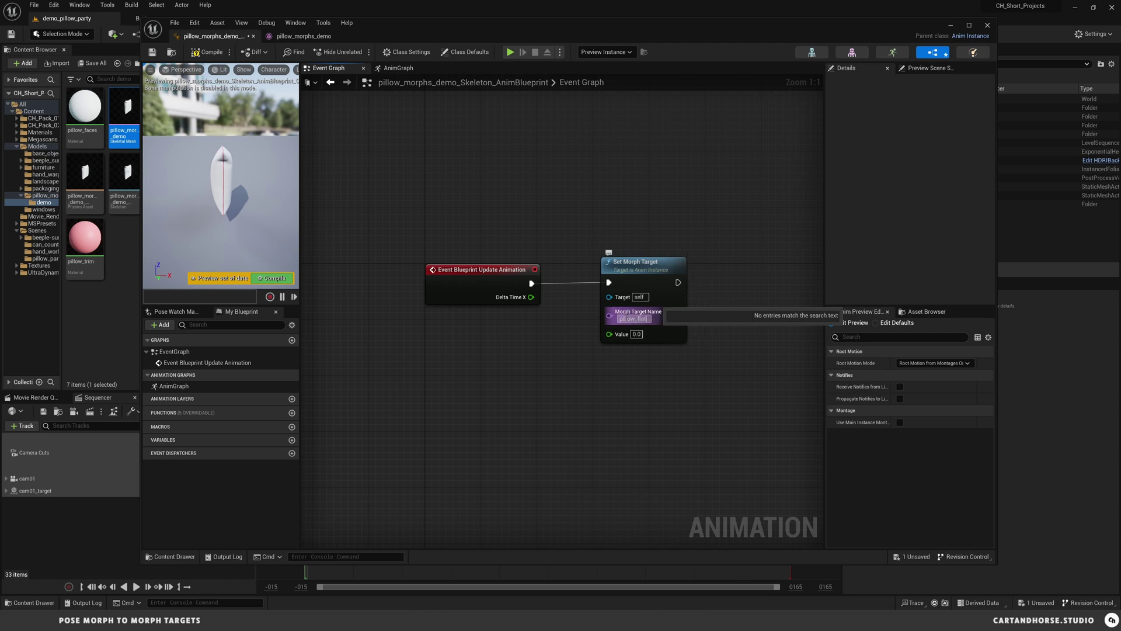
text(t)
key(Return)
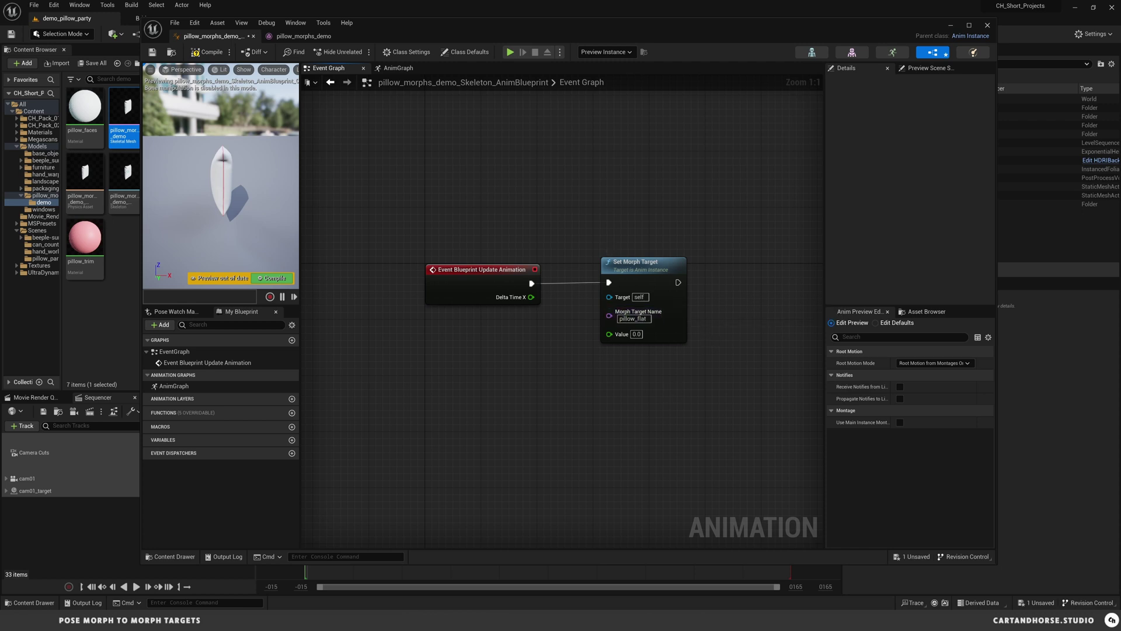
Duplicate the pillow_flat Set Morph Target node three times, placing the copies in a row after it.
right_drag(712, 338, 598, 310)
click(541, 242)
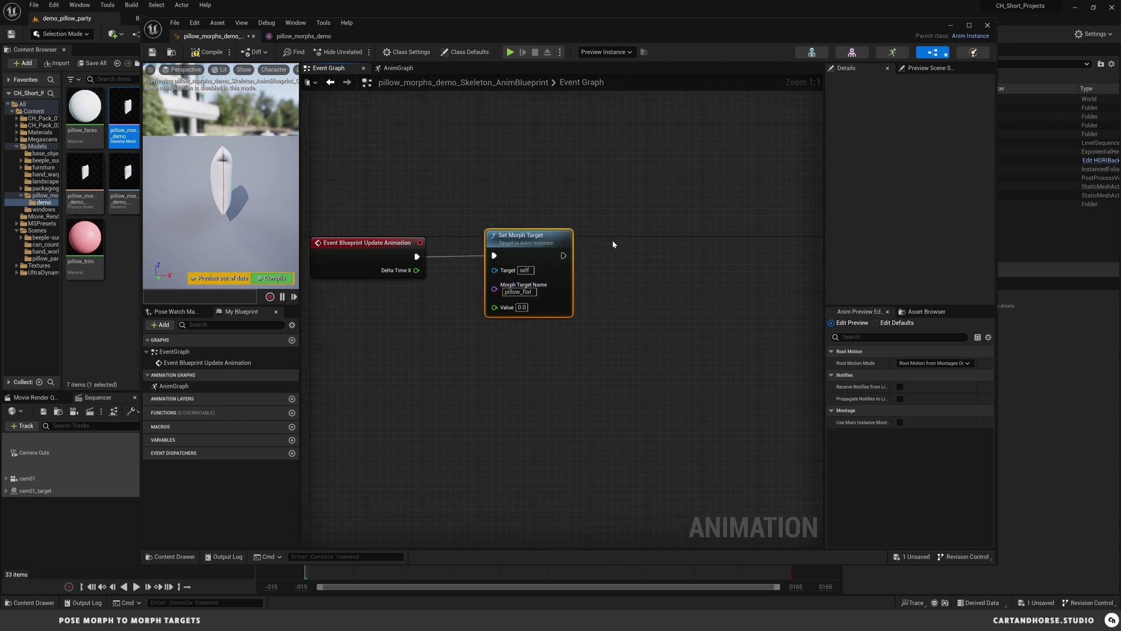
key(ctrl+v)
right_drag(767, 256, 616, 251)
key(ctrl+v)
right_drag(780, 238, 647, 237)
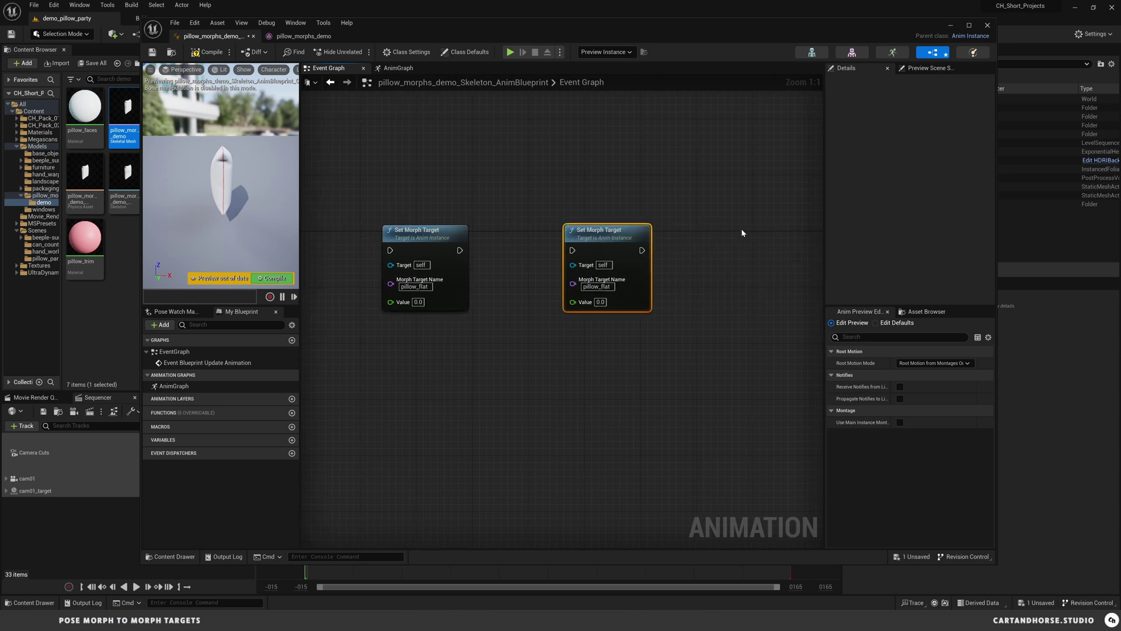
key(ctrl+v)
Set the morph target names of the second and third Set Morph Target nodes to pillow_bloat and pillow_twist1.
right_drag(517, 283, 487, 264)
click(575, 267)
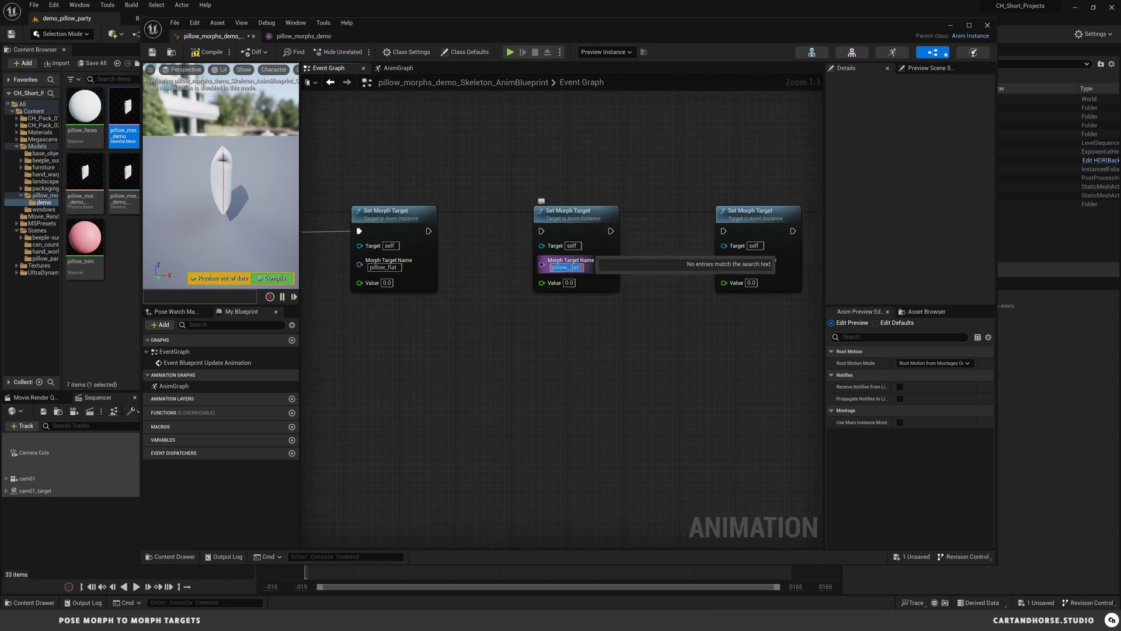
drag(570, 268, 621, 262)
text(bloat)
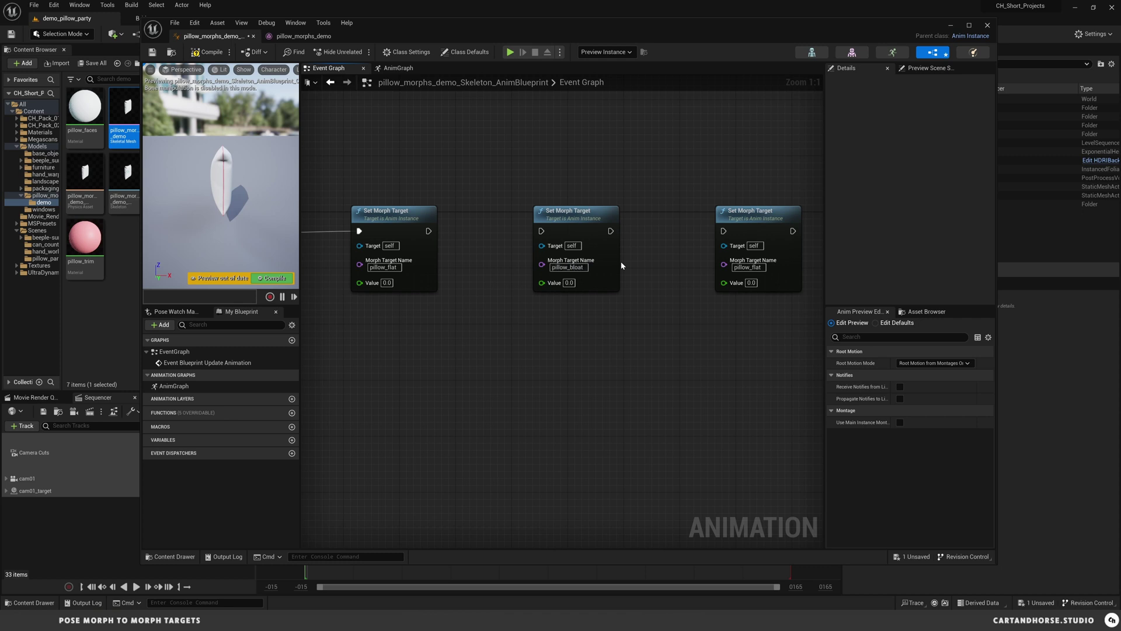
right_click(771, 266)
click(809, 266)
click(753, 267)
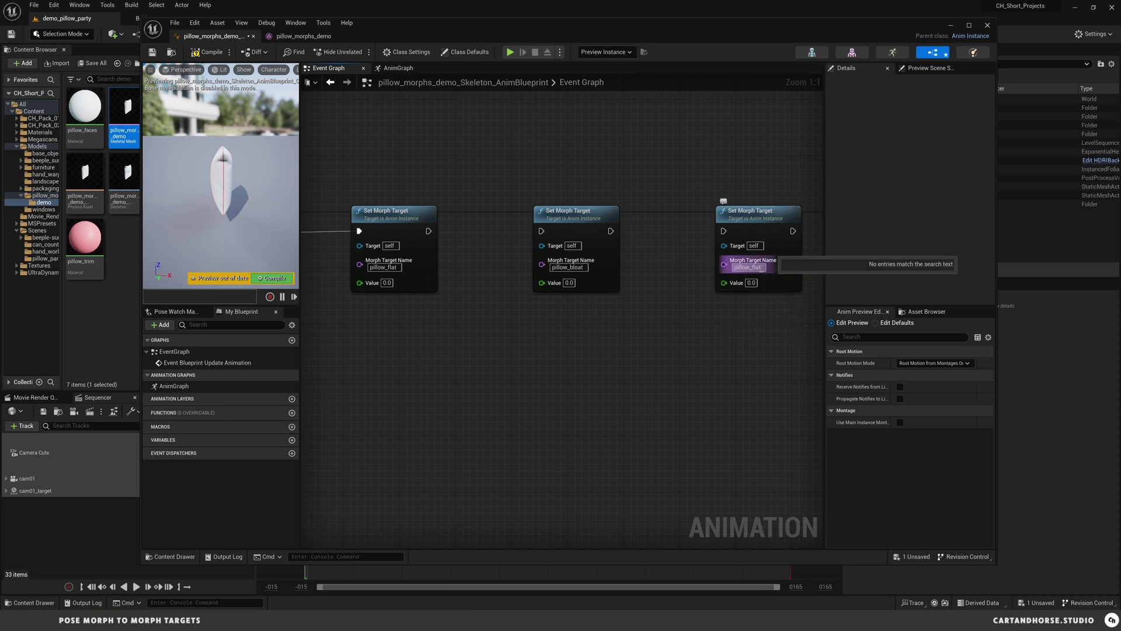
drag(757, 267, 804, 260)
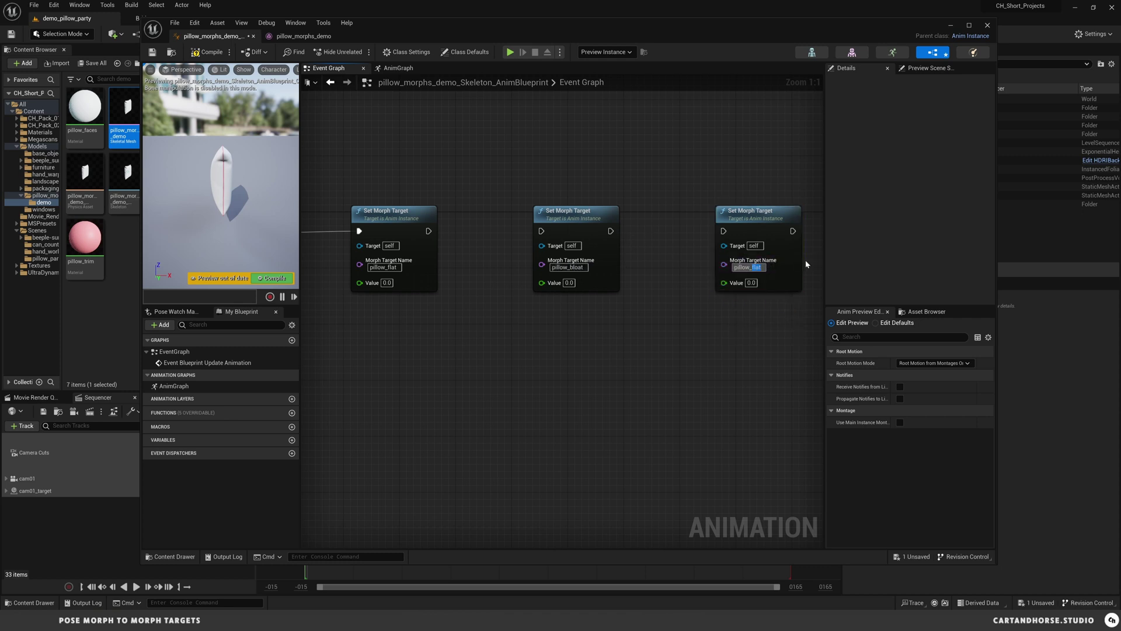
text(twist1)
Set the fourth Set Morph Target node's morph target name to pillow_twist2 and check the names on the other copies.
right_drag(775, 299, 625, 293)
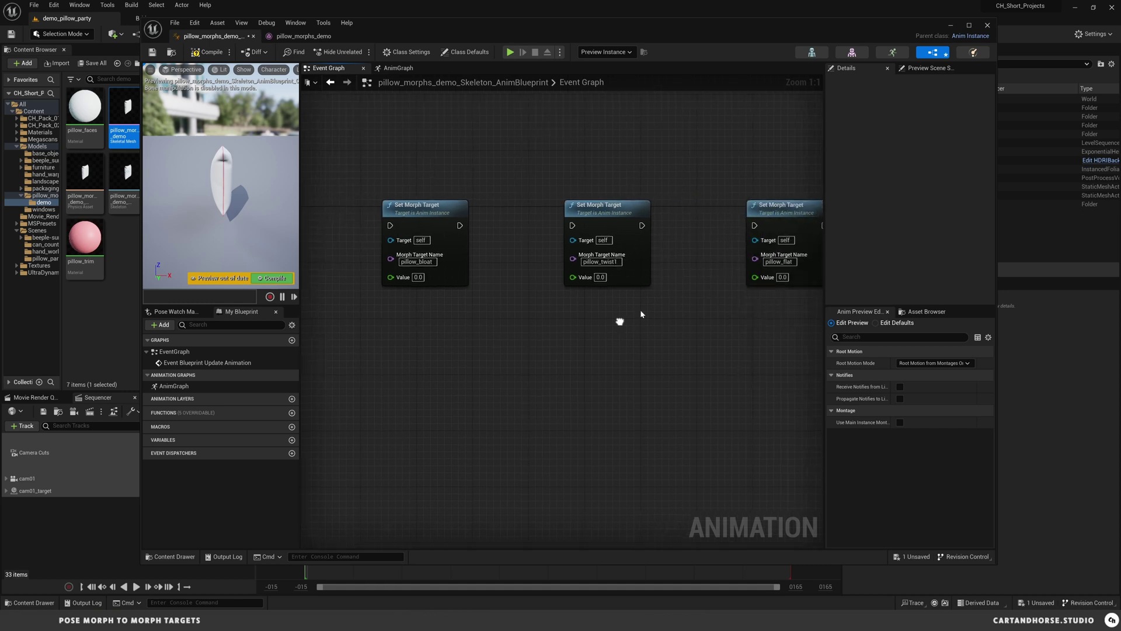
click(780, 261)
drag(783, 261, 819, 259)
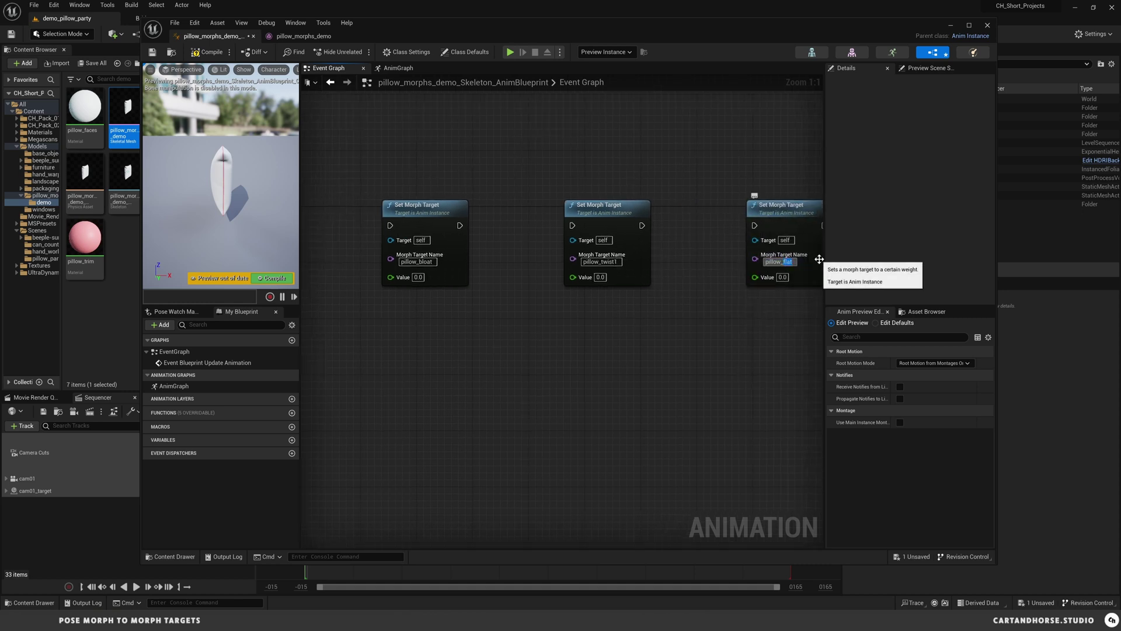
text(twist2)
click(801, 262)
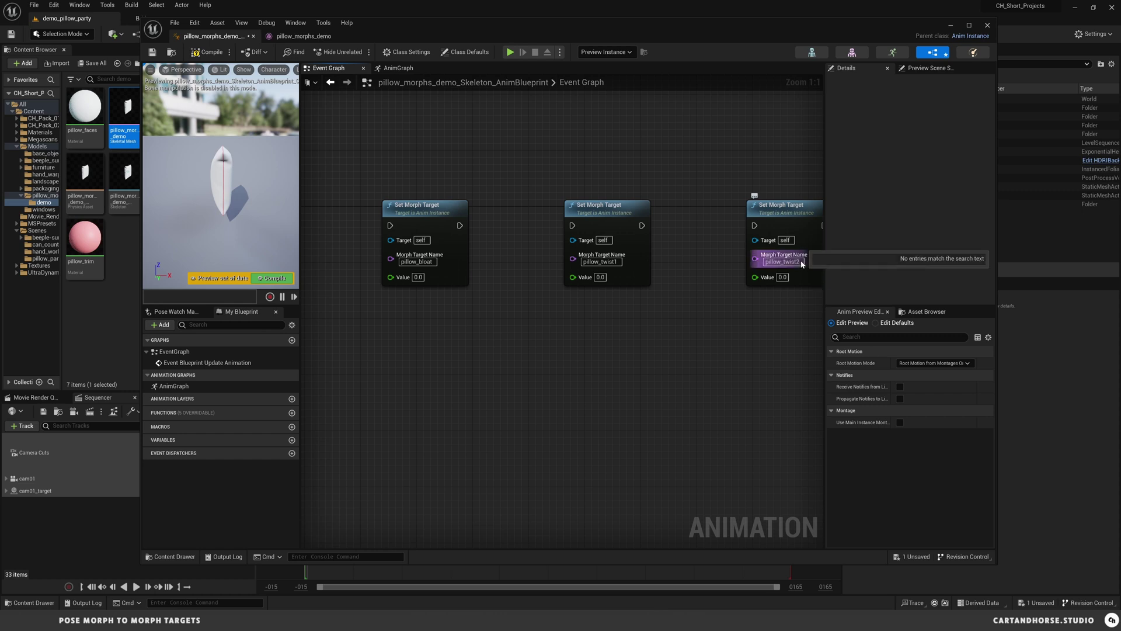
click(646, 345)
click(416, 262)
click(600, 262)
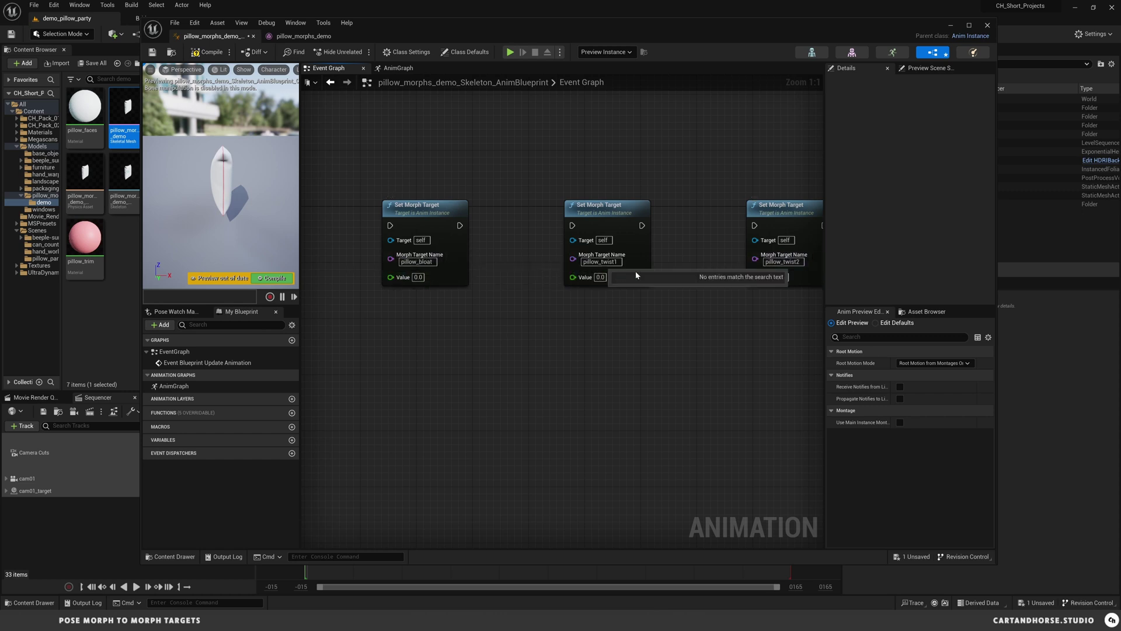
click(807, 277)
Chain the execution pins of the four Set Morph Target nodes in order from pillow_flat to pillow_twist2.
right_drag(522, 322, 582, 308)
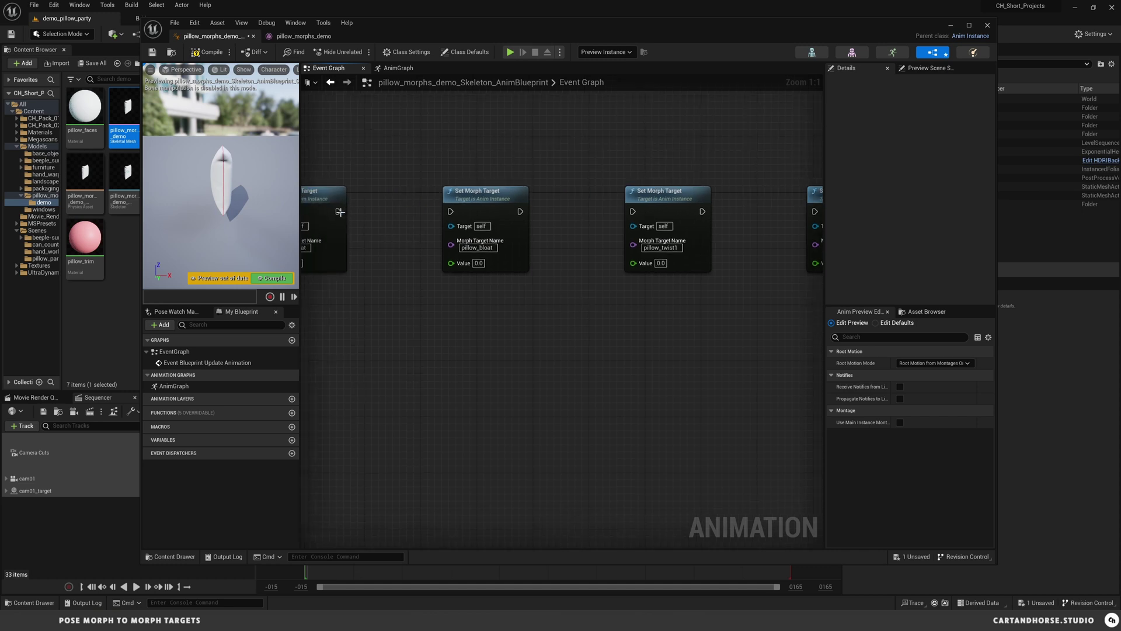
drag(340, 213, 451, 212)
drag(520, 212, 632, 212)
right_drag(699, 214, 623, 212)
drag(625, 212, 740, 214)
Promote the pillow_flat node's Value input to a variable named pillow_flat, made instance editable and exposed to cinematics.
right_drag(597, 291, 689, 269)
right_drag(486, 275, 521, 313)
scroll(600, 281, down, 1)
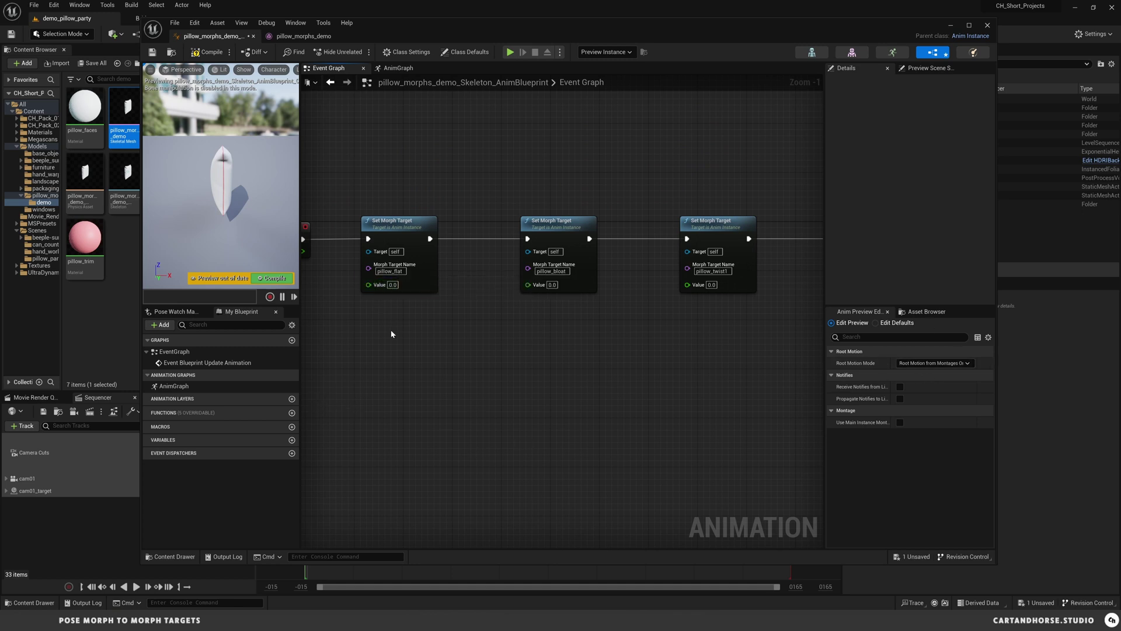
right_drag(447, 308, 568, 304)
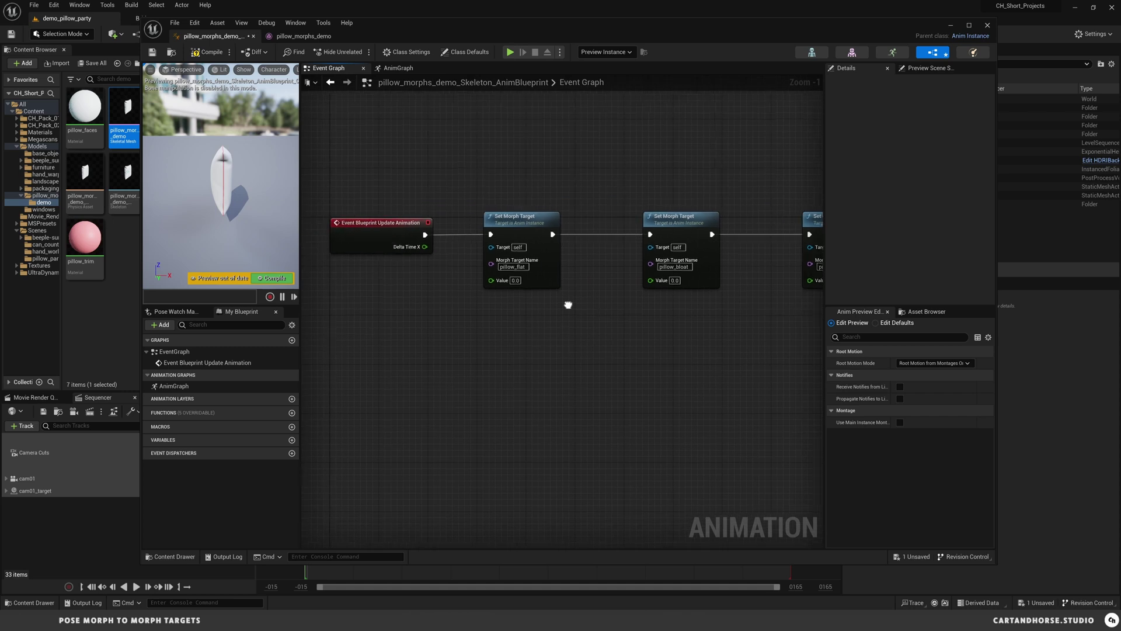
drag(495, 281, 375, 316)
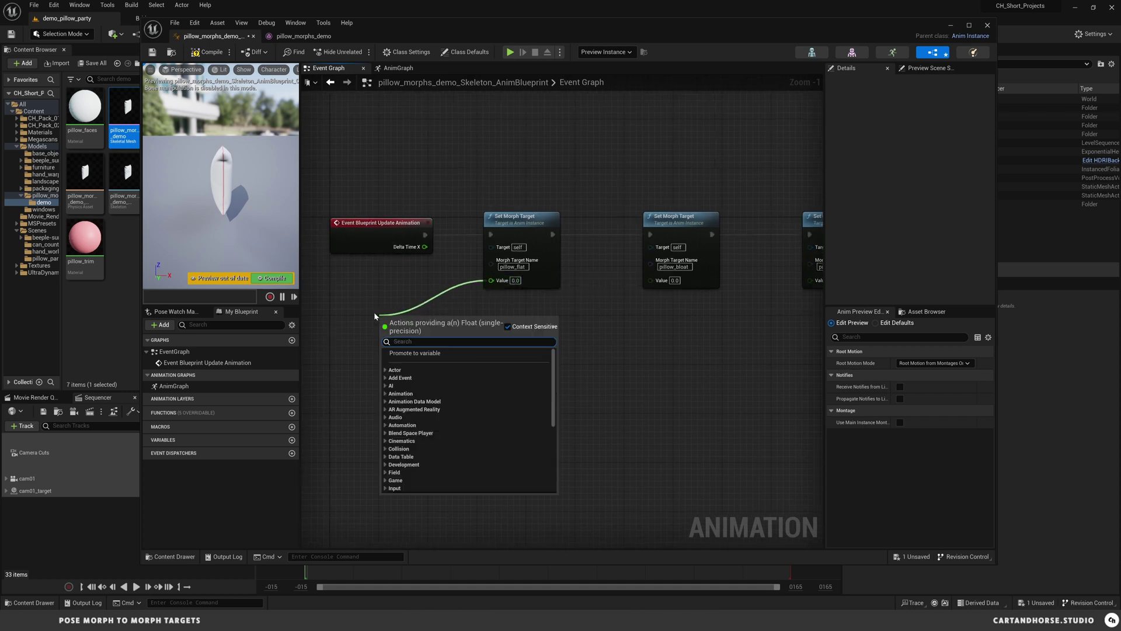
click(415, 353)
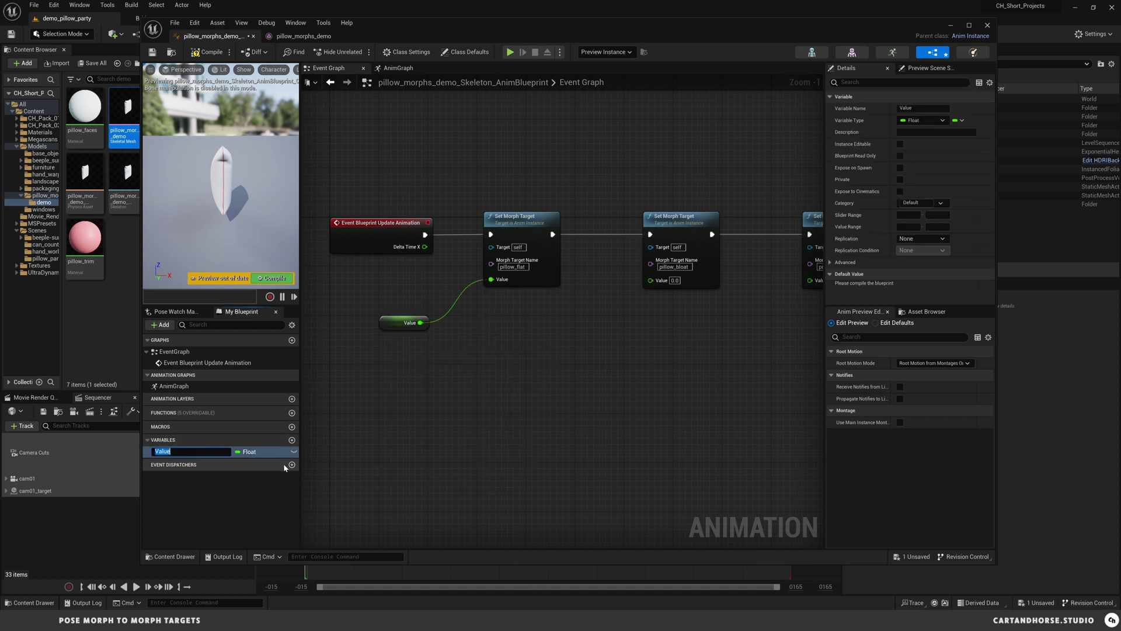
text(pillow_flat)
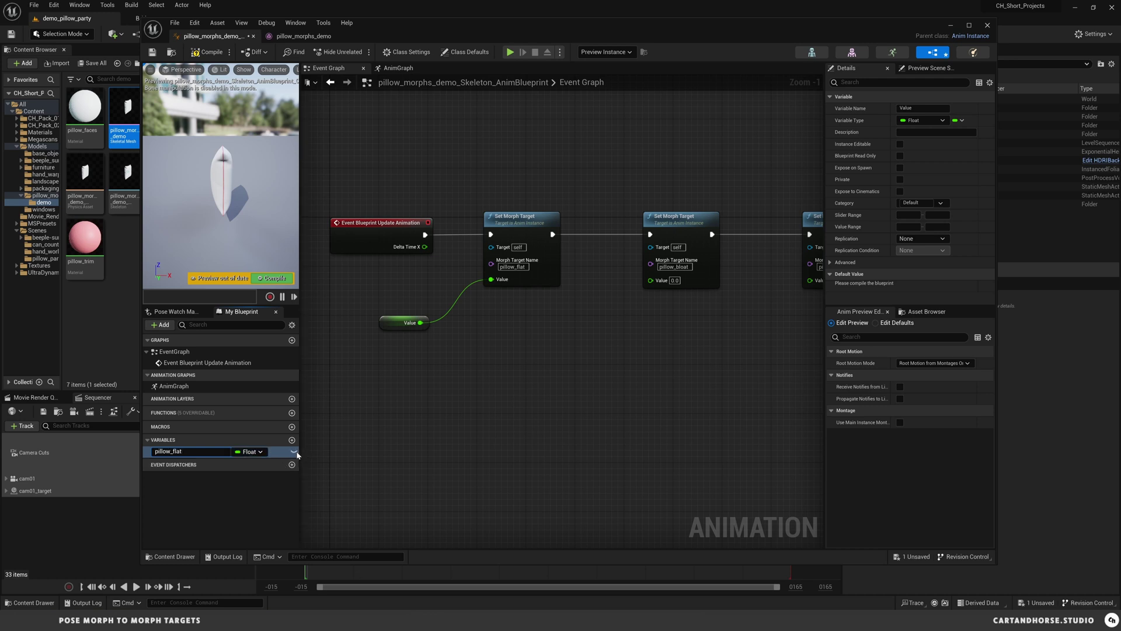
click(294, 453)
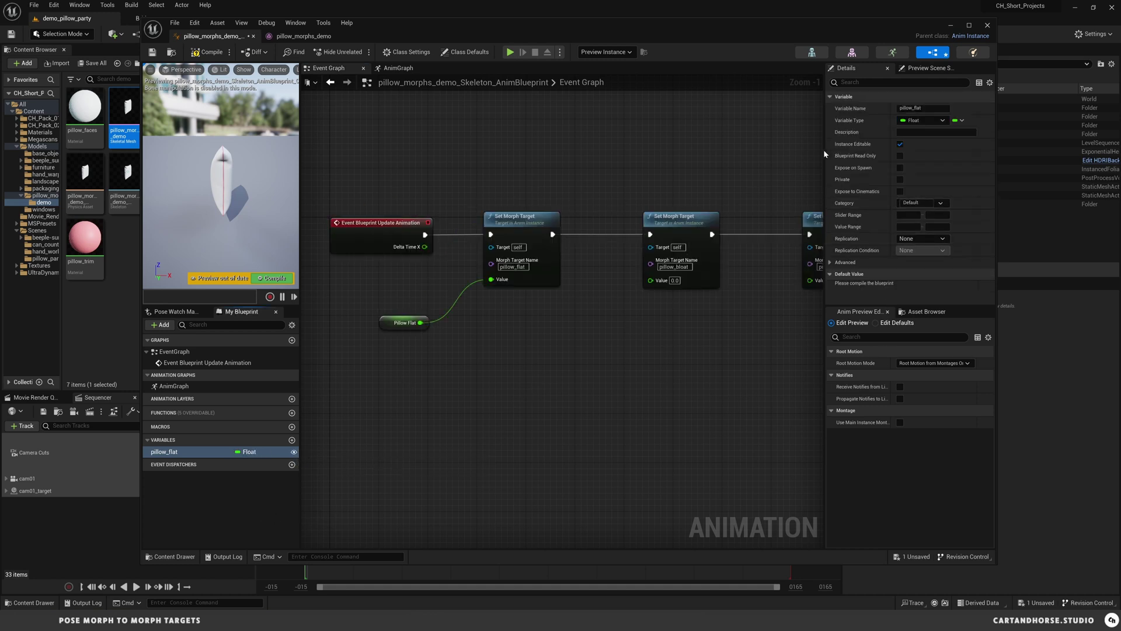
click(900, 191)
Promote the pillow_bloat node's Value input to a variable named pillow_bloat, made instance editable and exposed to cinematics.
drag(650, 280, 544, 329)
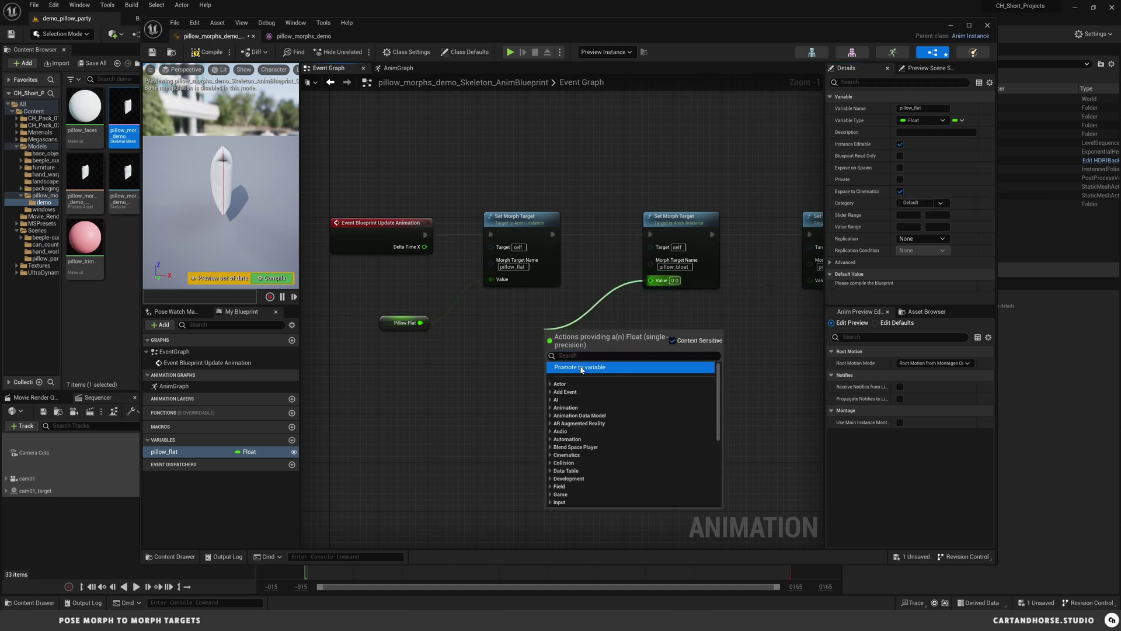
click(582, 368)
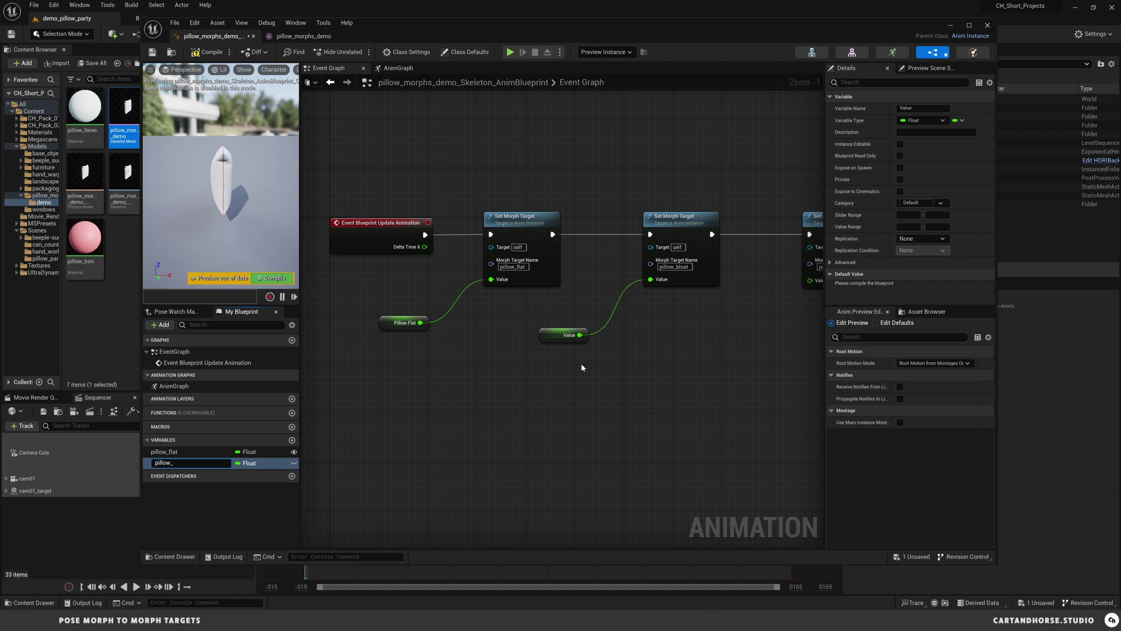
text(pillow_bloat)
key(Return)
click(294, 463)
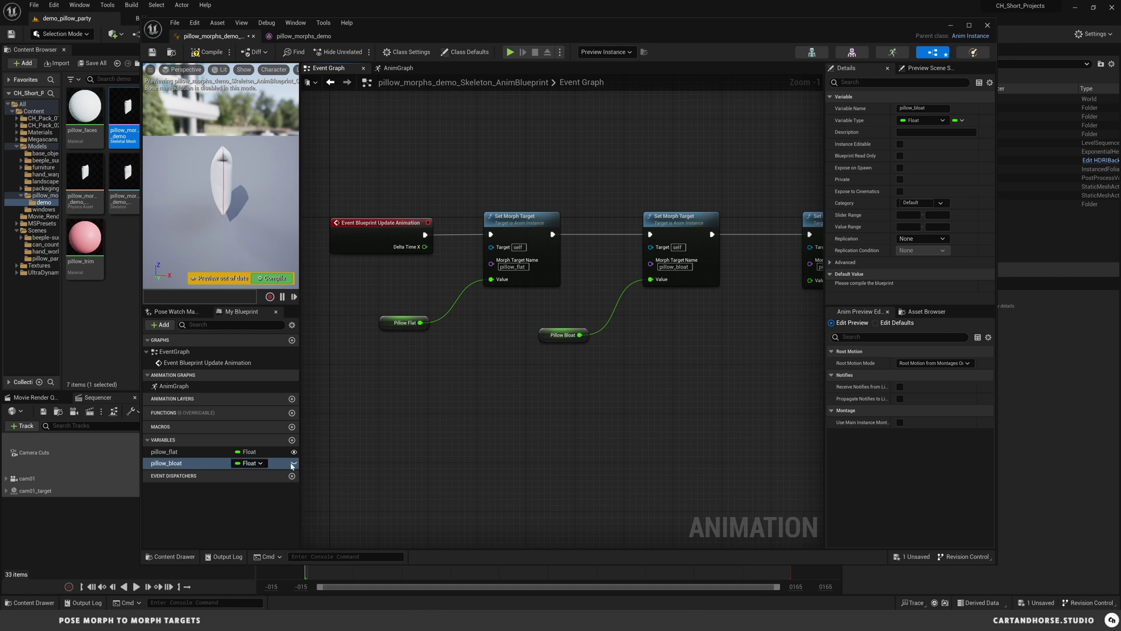
click(900, 191)
Duplicate the pillow_bloat variable for the two remaining morphs, naming the copies pillow_twist1 and pillow_twist2.
right_drag(785, 304, 625, 295)
click(595, 297)
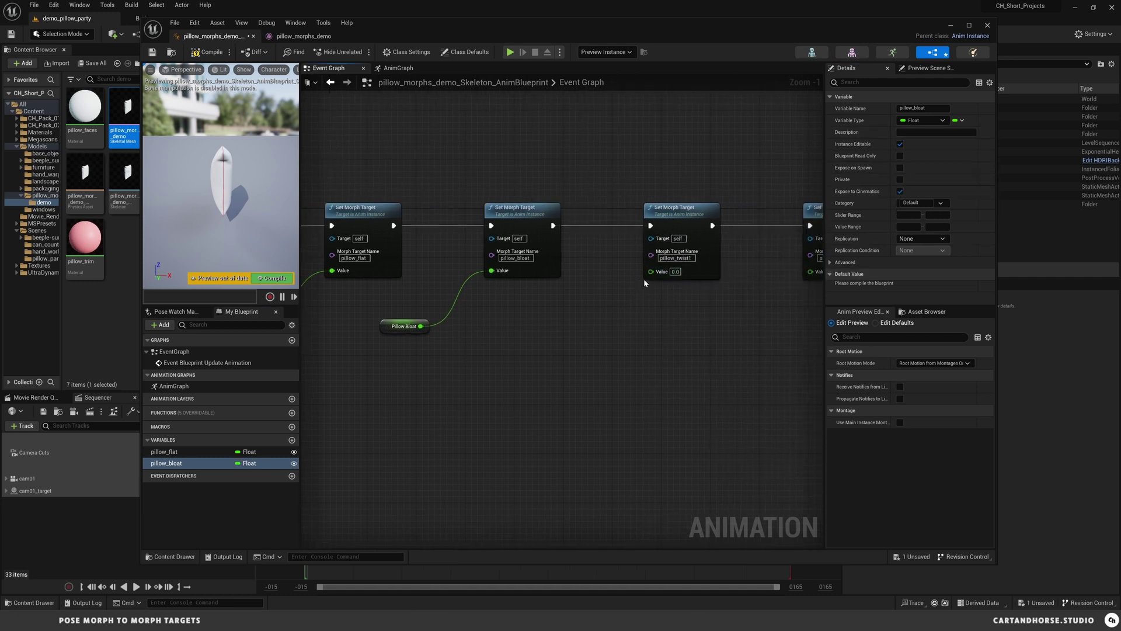
click(187, 463)
key(ctrl+d)
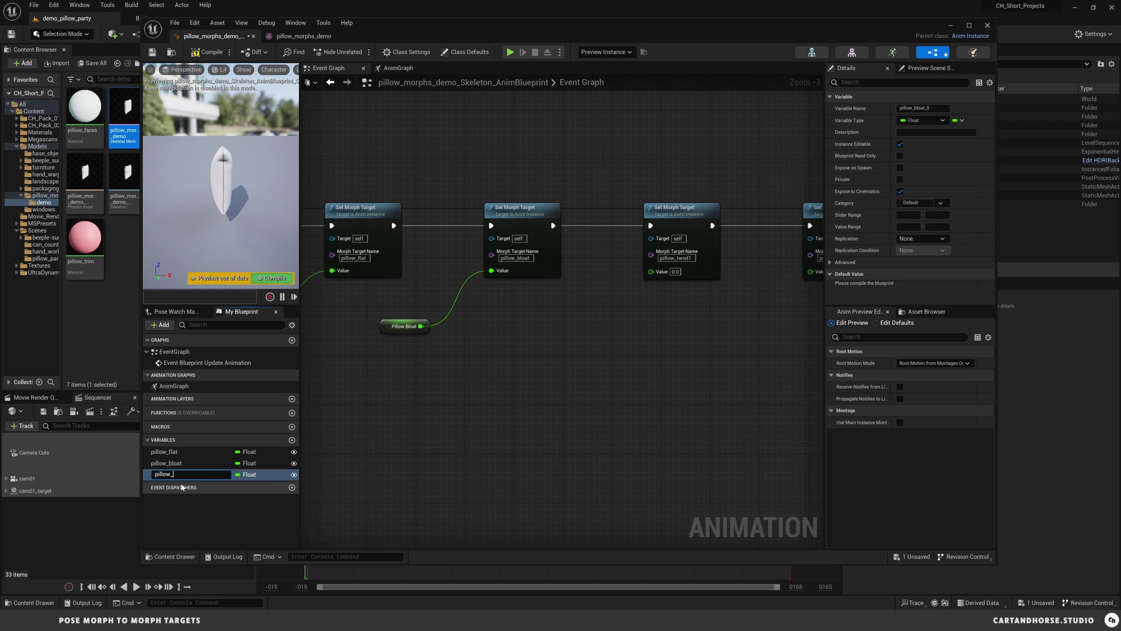
text(pillow_twist1)
key(Return)
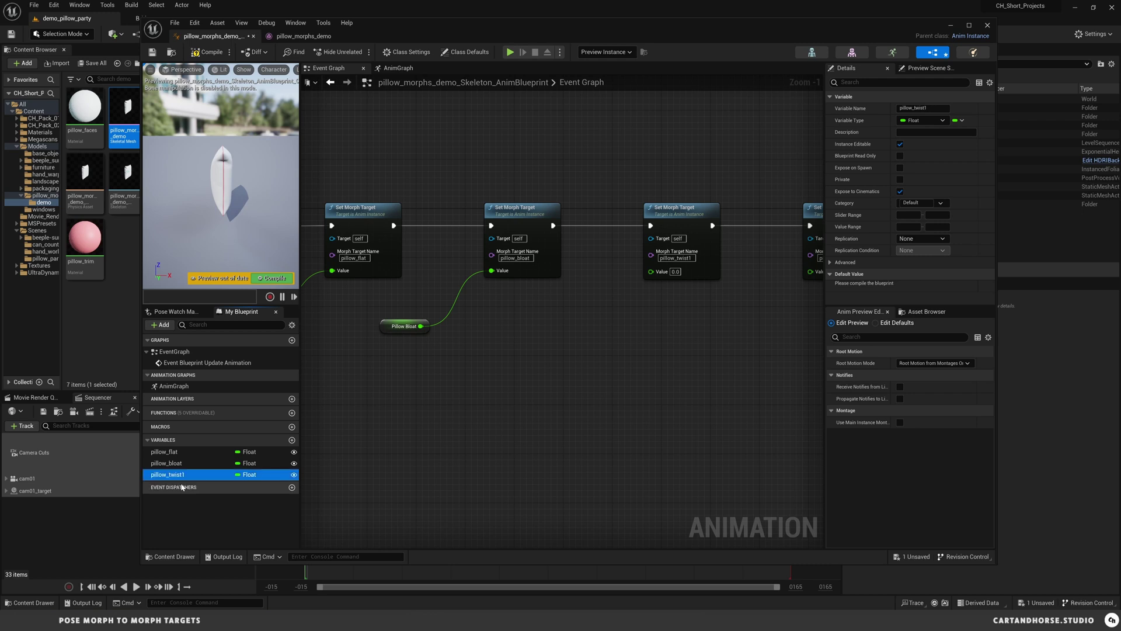
key(ctrl+d)
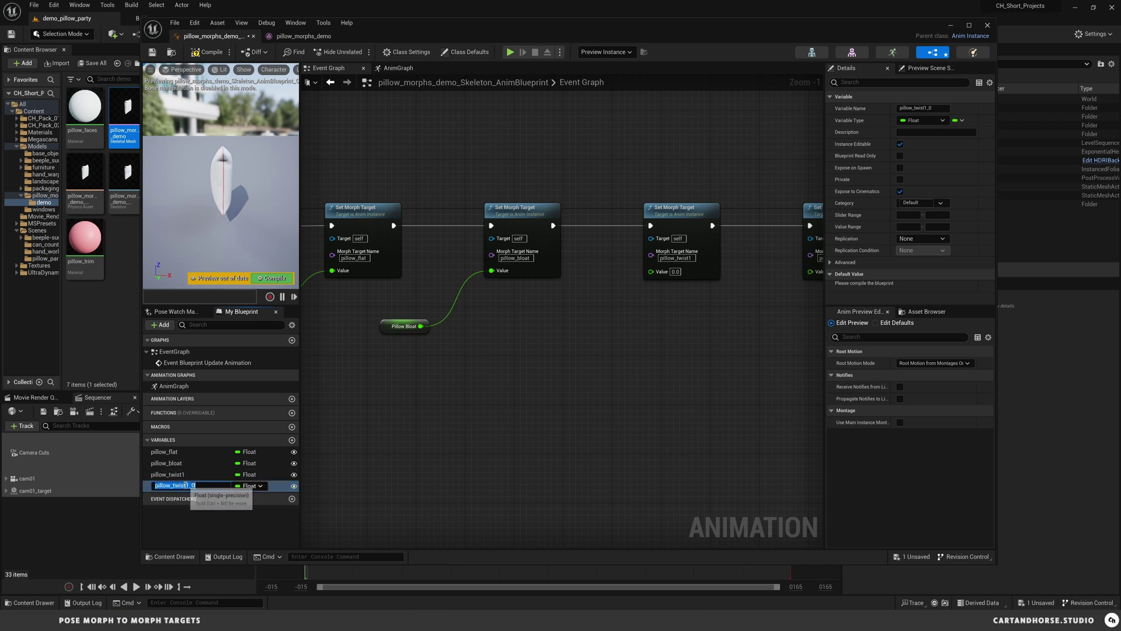
drag(186, 485, 619, 320)
text(2)
key(Return)
Place getters for pillow_twist1 and pillow_twist2 in the graph and connect each to the Value input of its matching Set Morph Target node.
click(624, 325)
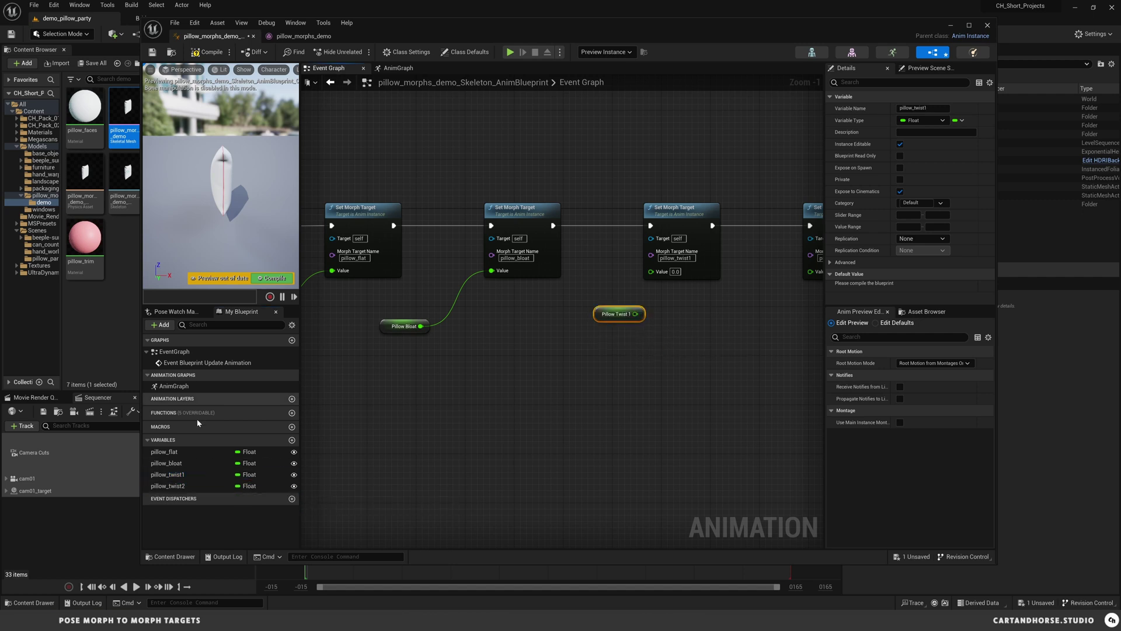
drag(174, 486, 766, 308)
click(776, 325)
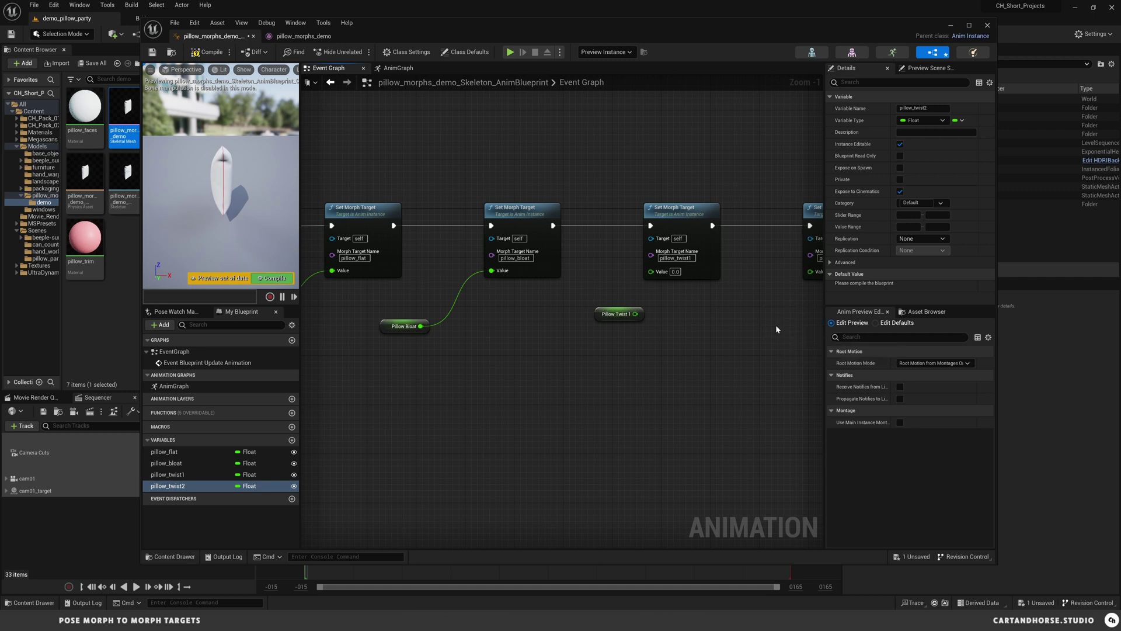
right_drag(724, 331, 626, 328)
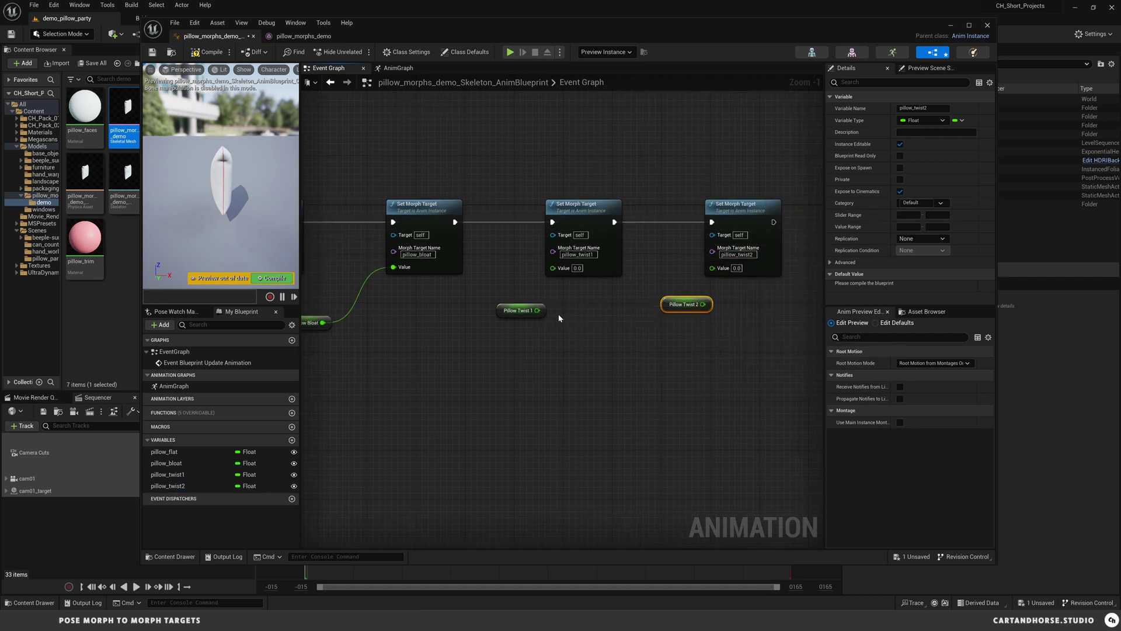
drag(538, 310, 552, 267)
drag(703, 304, 715, 268)
Compile and save the Animation Blueprint, and minimize its editor window to return to the level.
right_drag(778, 382, 728, 390)
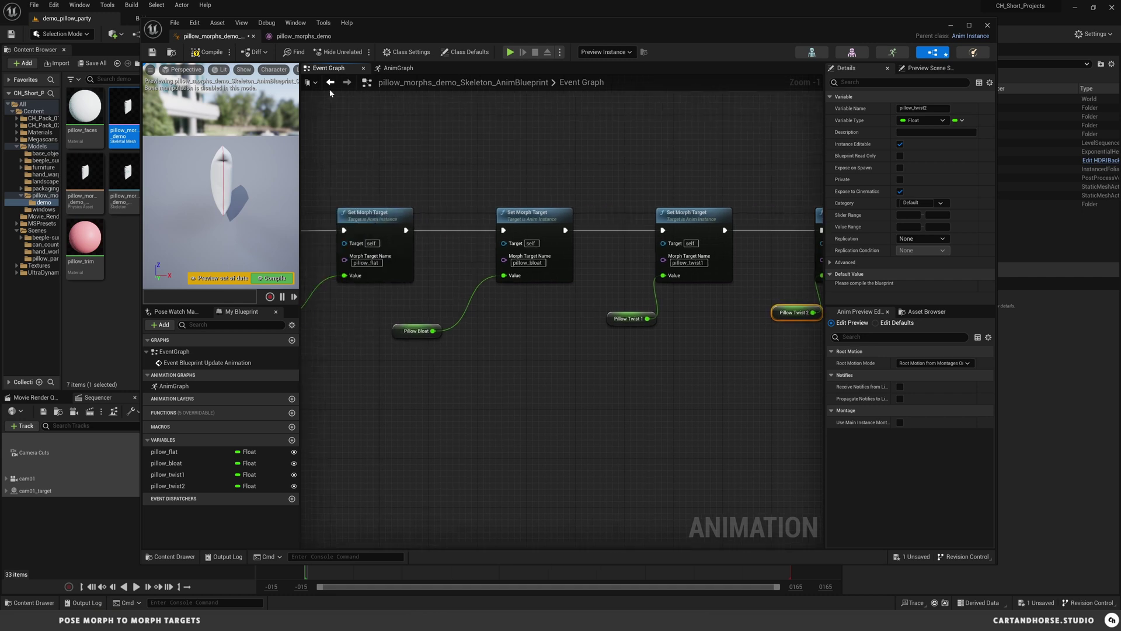
click(205, 53)
scroll(533, 383, down, 2)
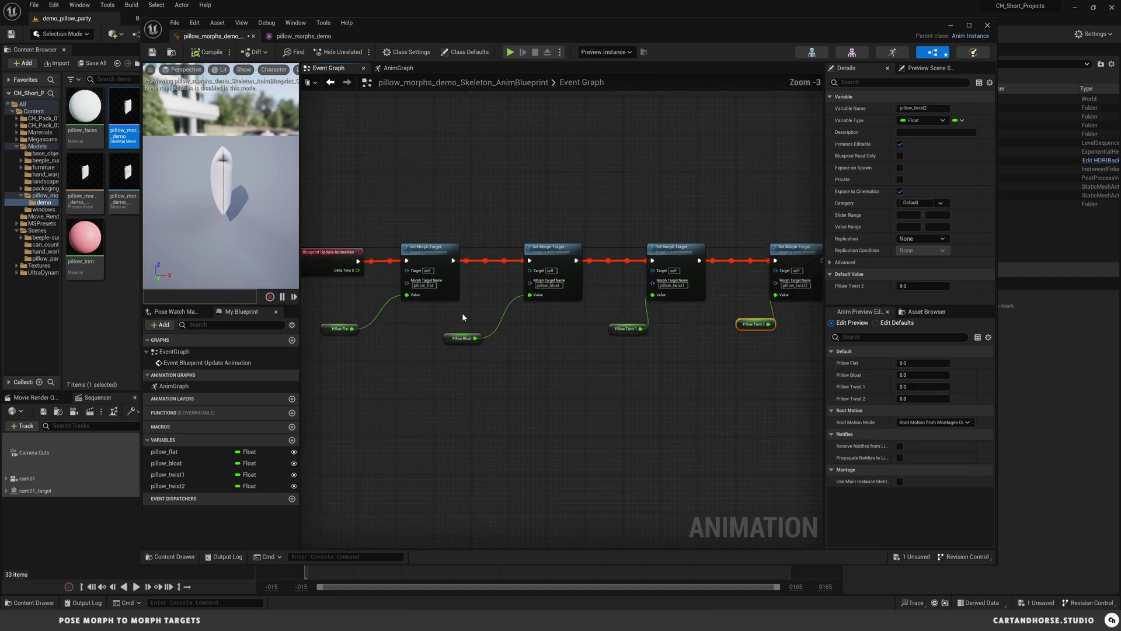
key(ctrl+s)
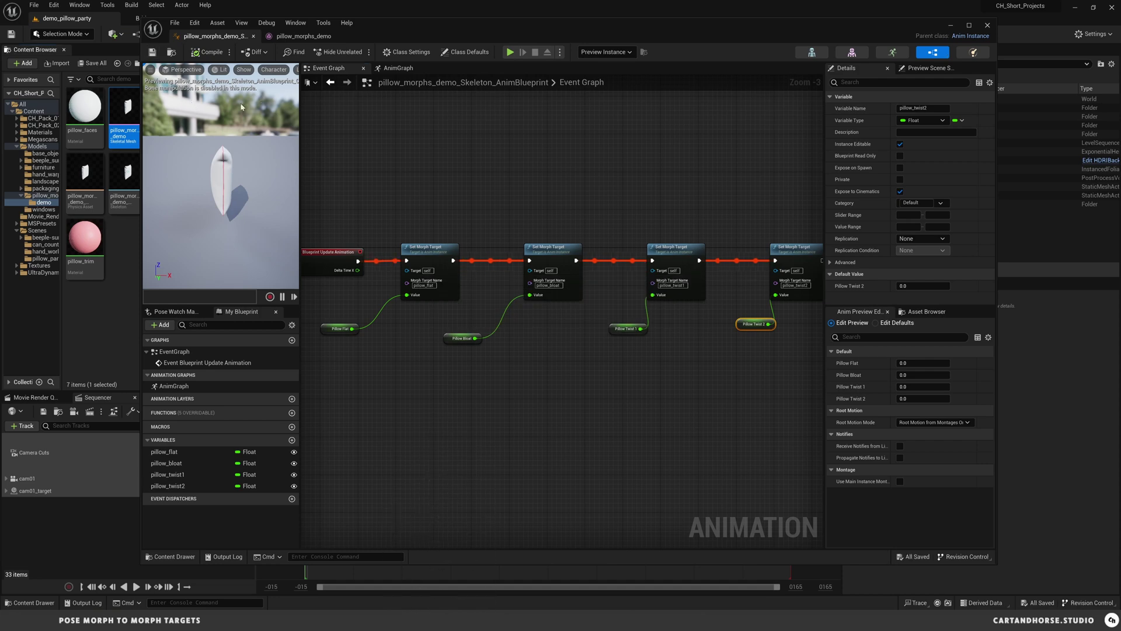
click(951, 26)
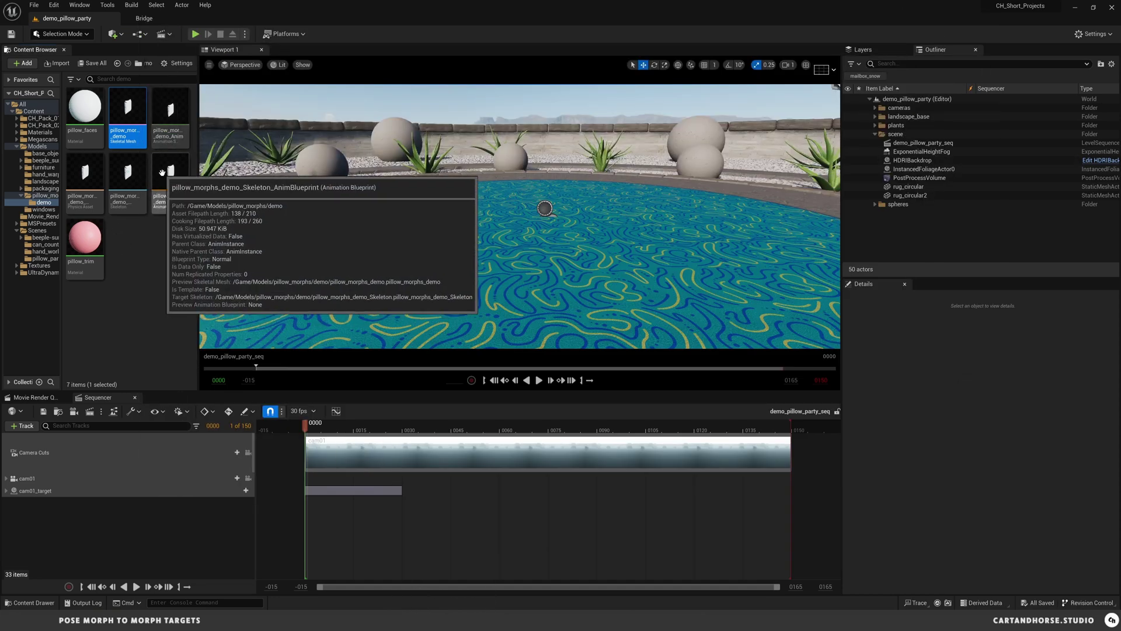
Place pillow_morphs_demo_Skeleton_AnimBlueprint in the level on the patterned rug and set its scale to 2 on all axes.
drag(183, 201, 536, 268)
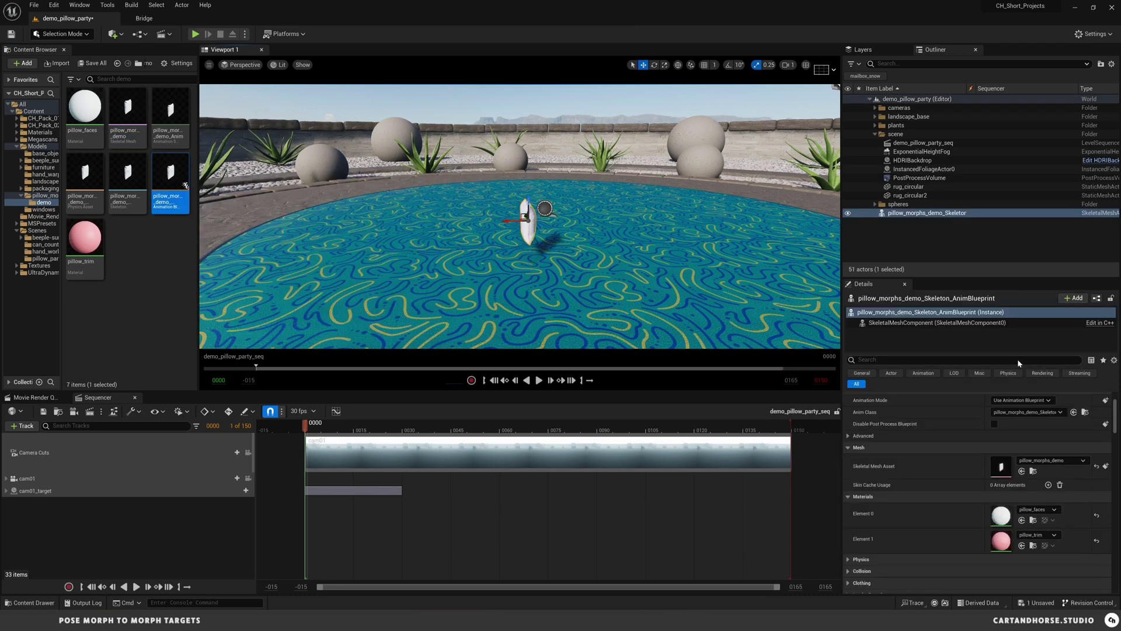
scroll(1039, 436, up, 3)
mouse_move(1009, 433)
mouse_down()
mouse_move(1022, 433)
mouse_move(1012, 433)
mouse_up()
click(1011, 432)
text(2)
key(Return)
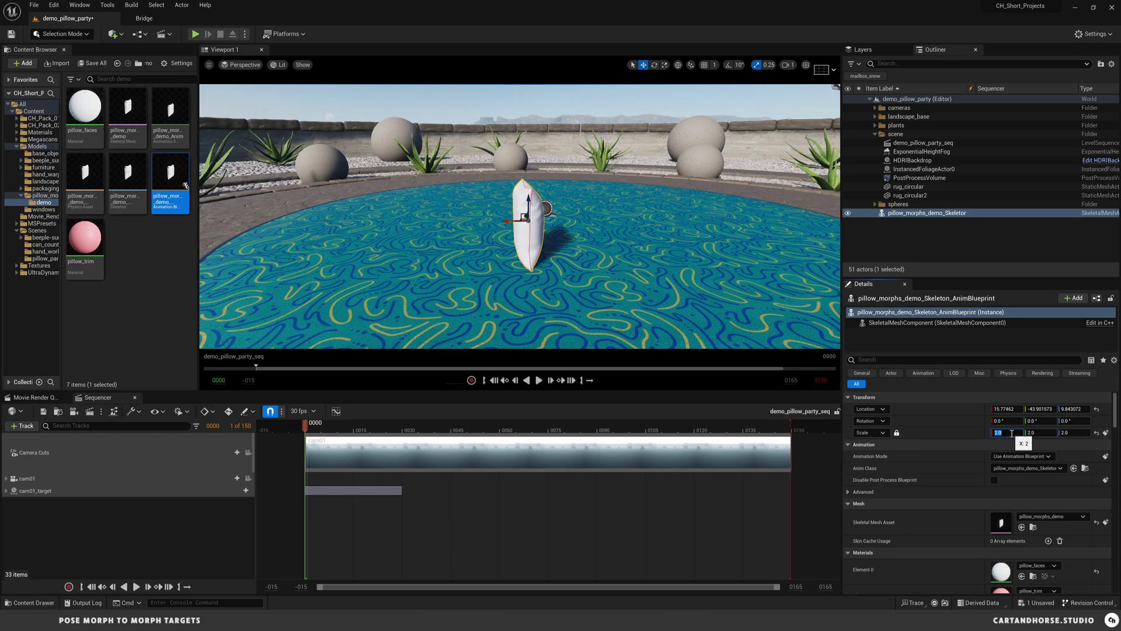
Raise the pillow to a Z location of about 12.1, rotate it about 107° around Z, and deselect it.
right_drag(522, 241, 463, 242)
drag(459, 208, 396, 220)
key(e)
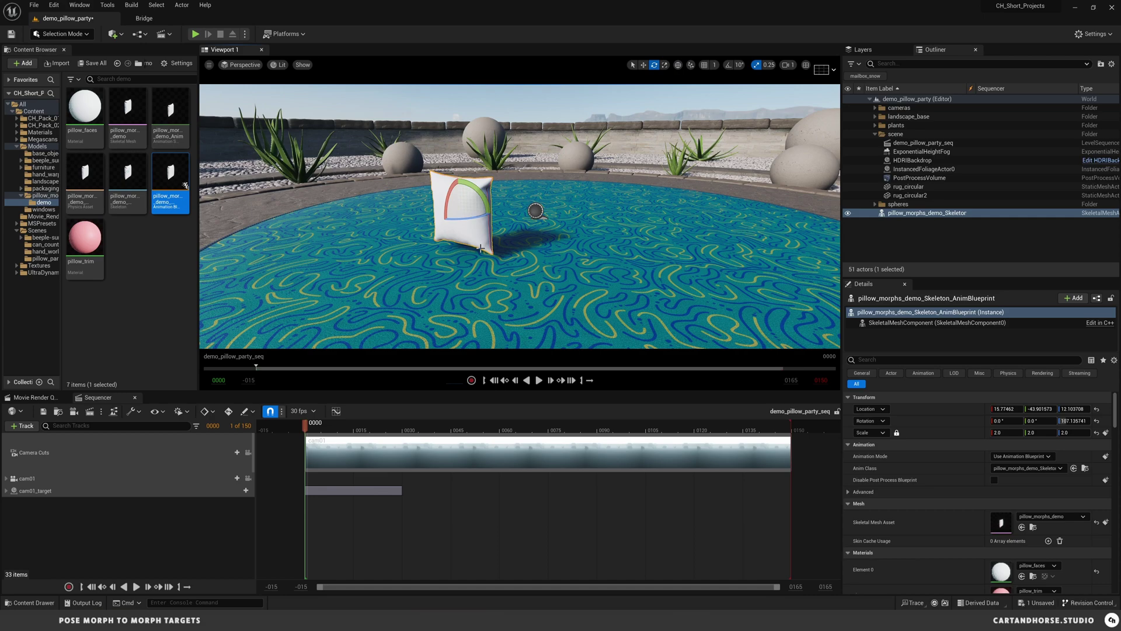
key(Escape)
mouse_move(551, 253)
alt+mouse_down()
mouse_move(562, 225)
mouse_move(548, 245)
alt+mouse_up()
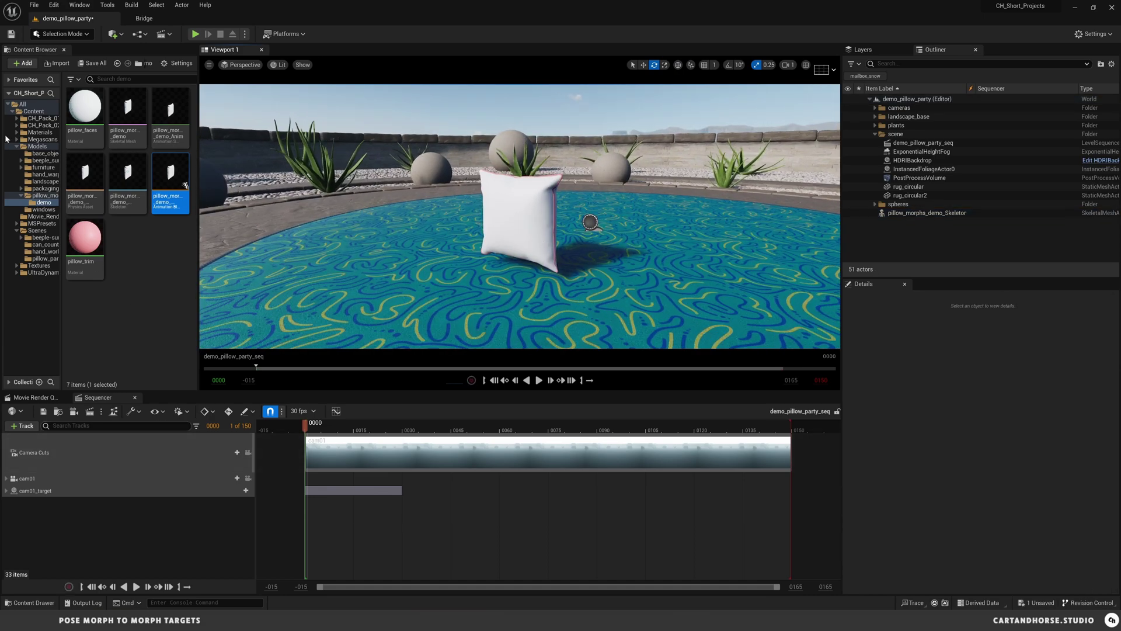
Apply the MI_ch_fabric_08 material from the Materials folder to the pillow's faces.
click(38, 133)
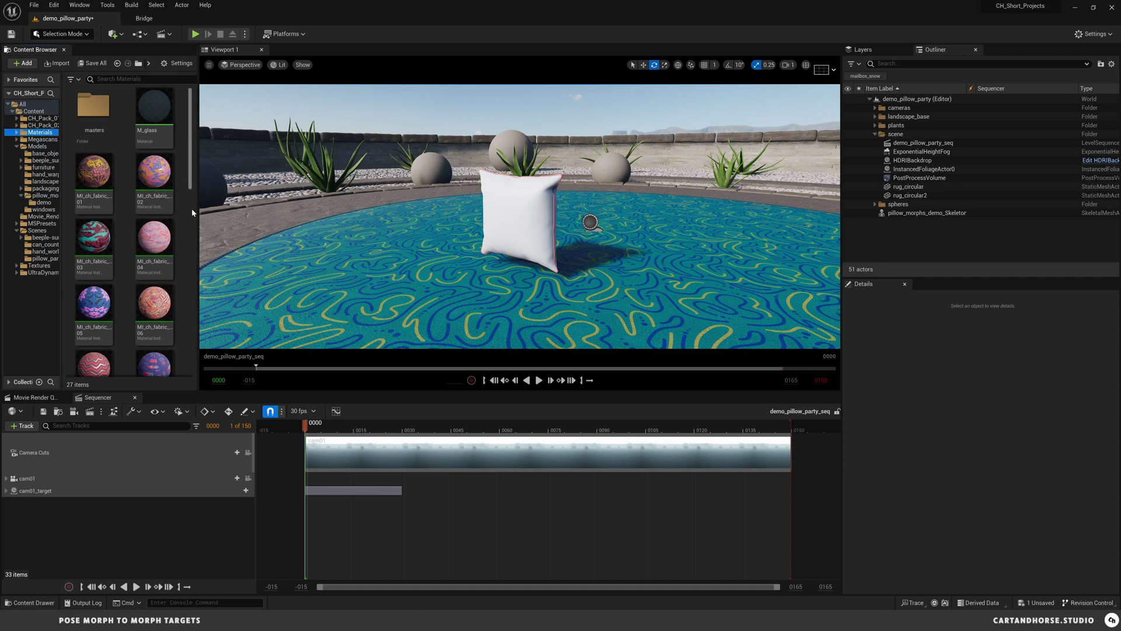
scroll(149, 345, down, 1)
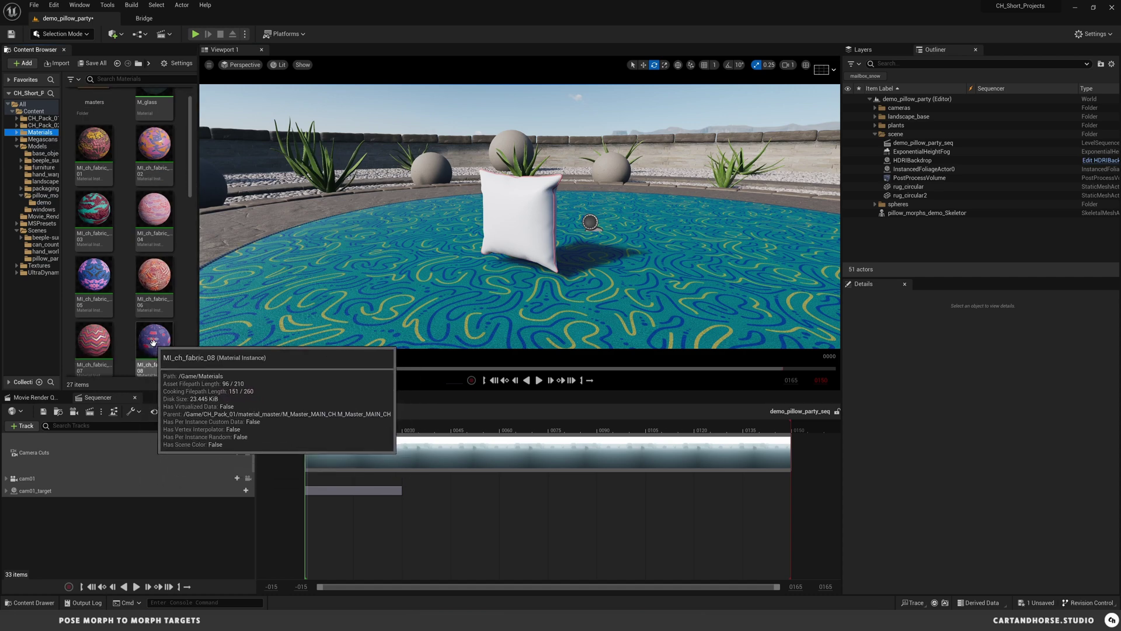
drag(153, 342, 533, 222)
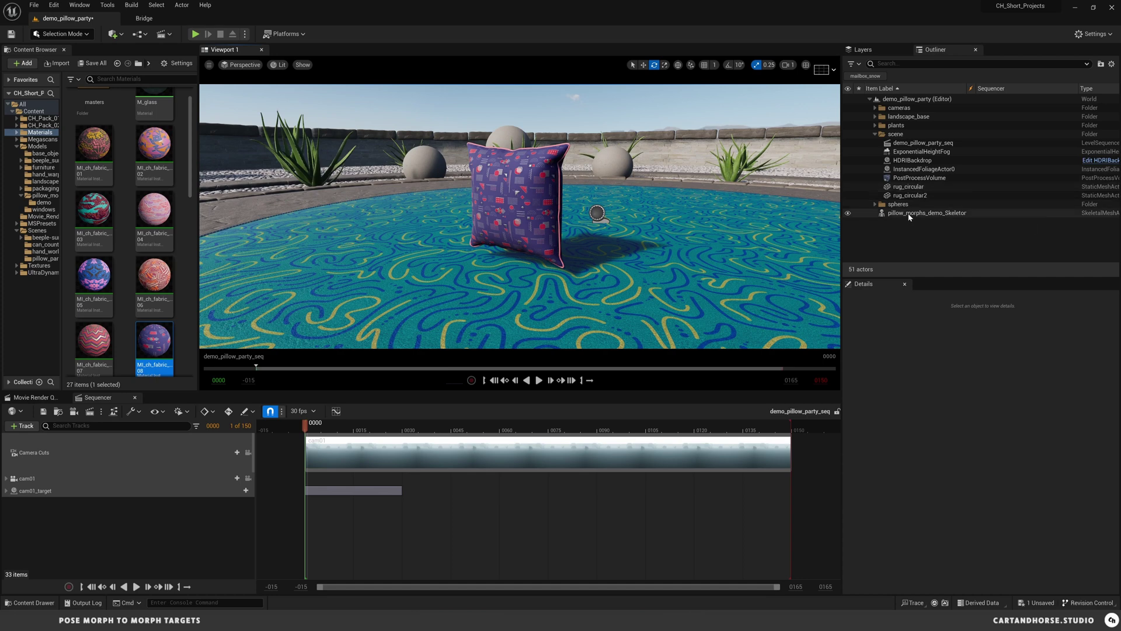
Add the pillow actor to the level sequence, with its SkeletalMeshComponent0 and the Anim Blueprint's anim instance beneath it.
click(942, 213)
drag(941, 214, 105, 510)
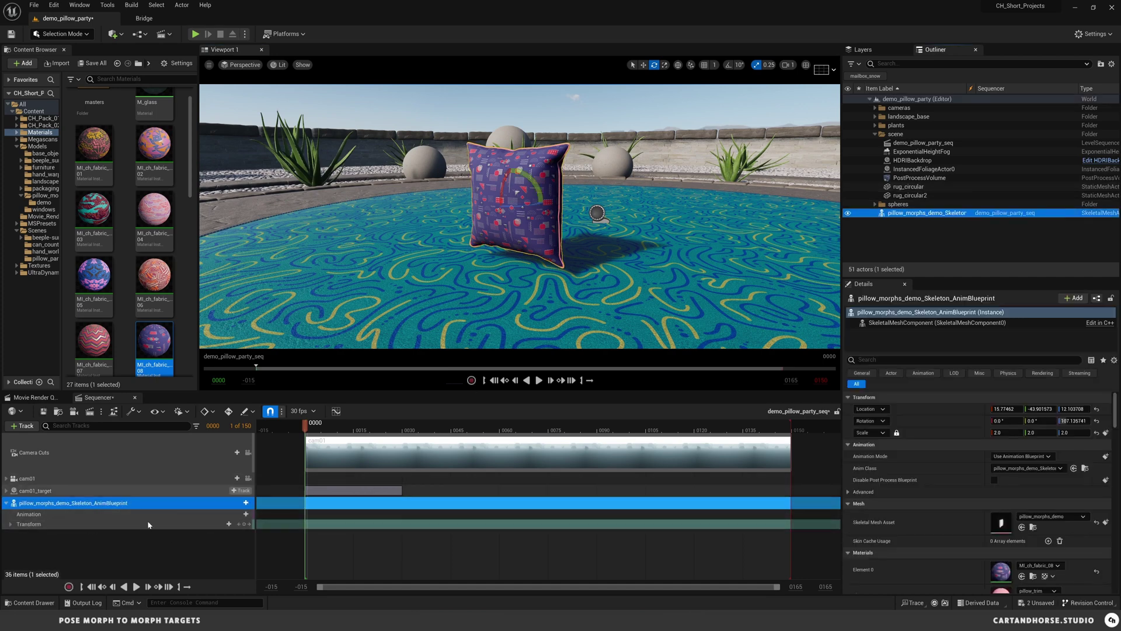
click(239, 503)
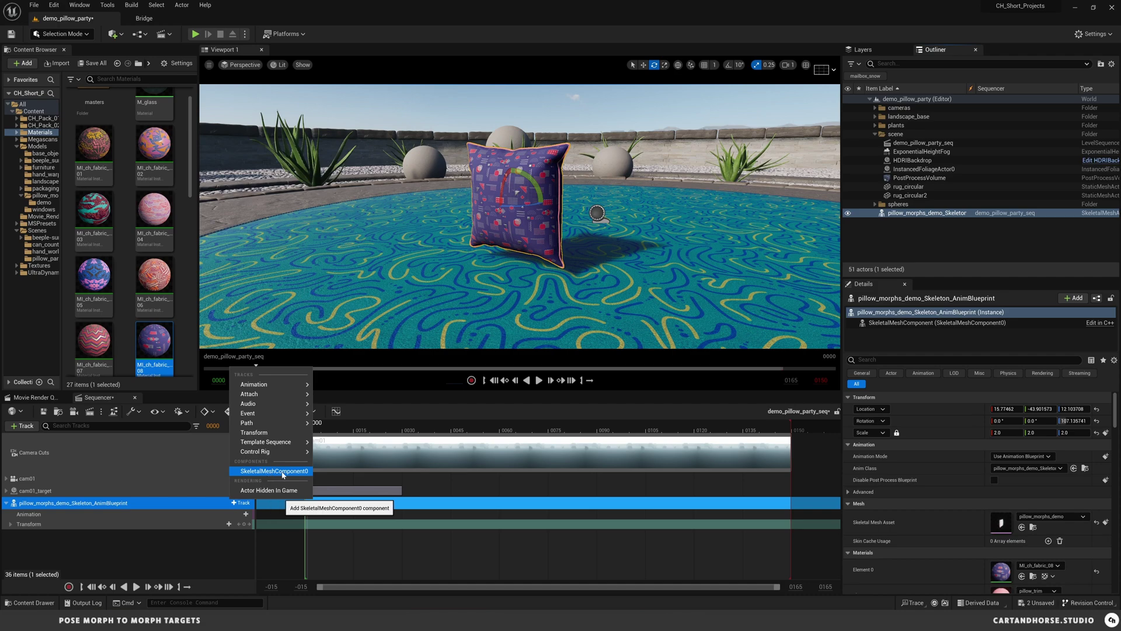
click(283, 473)
click(240, 515)
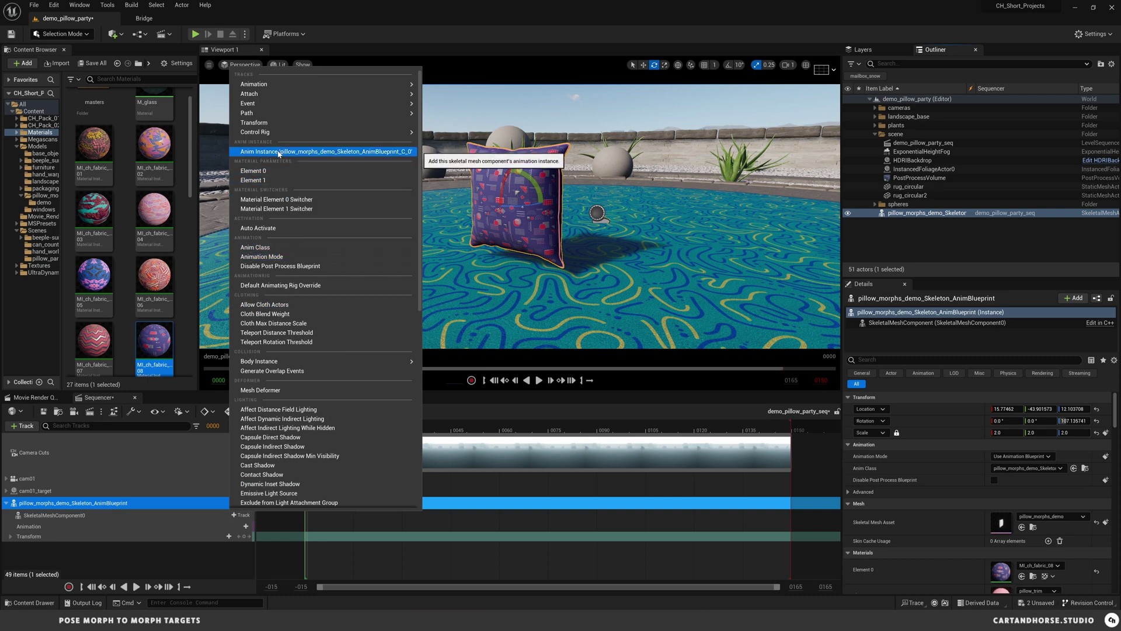
click(326, 153)
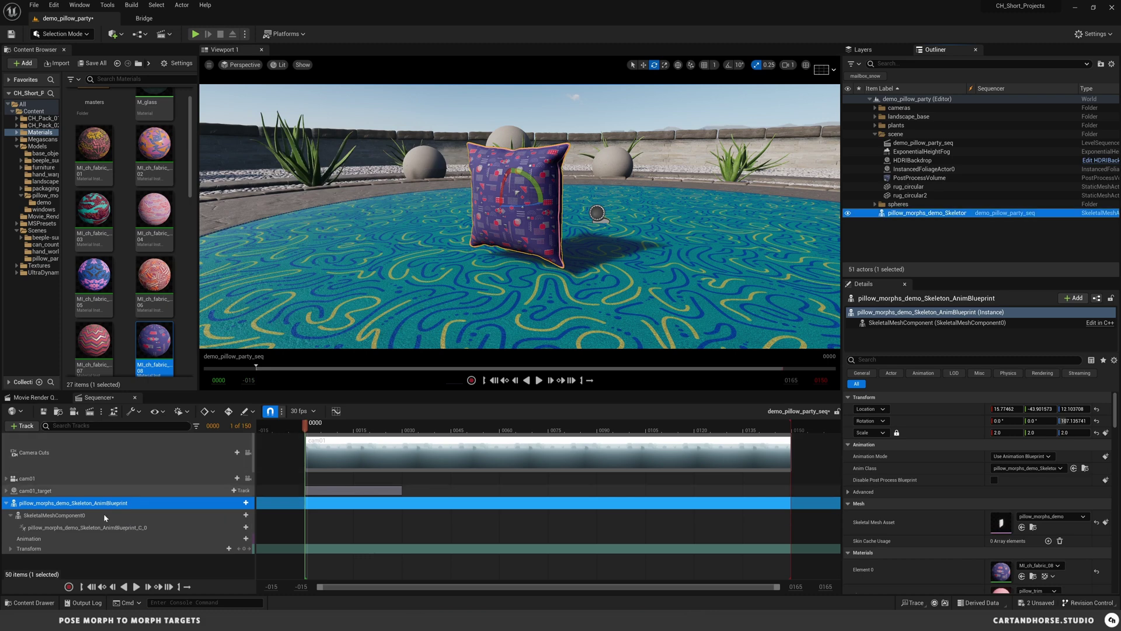
Add Pillow Flat, Pillow Bloat, Pillow Twist 1 and Pillow Twist 2 tracks to the anim instance and try out the Pillow Bloat value.
click(240, 527)
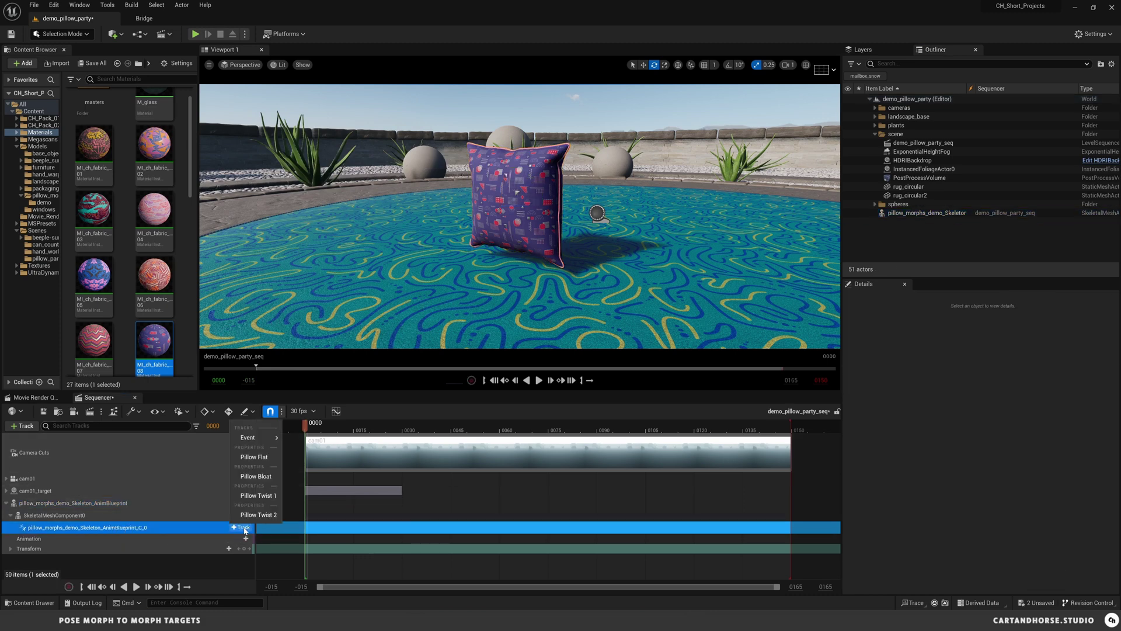
click(263, 460)
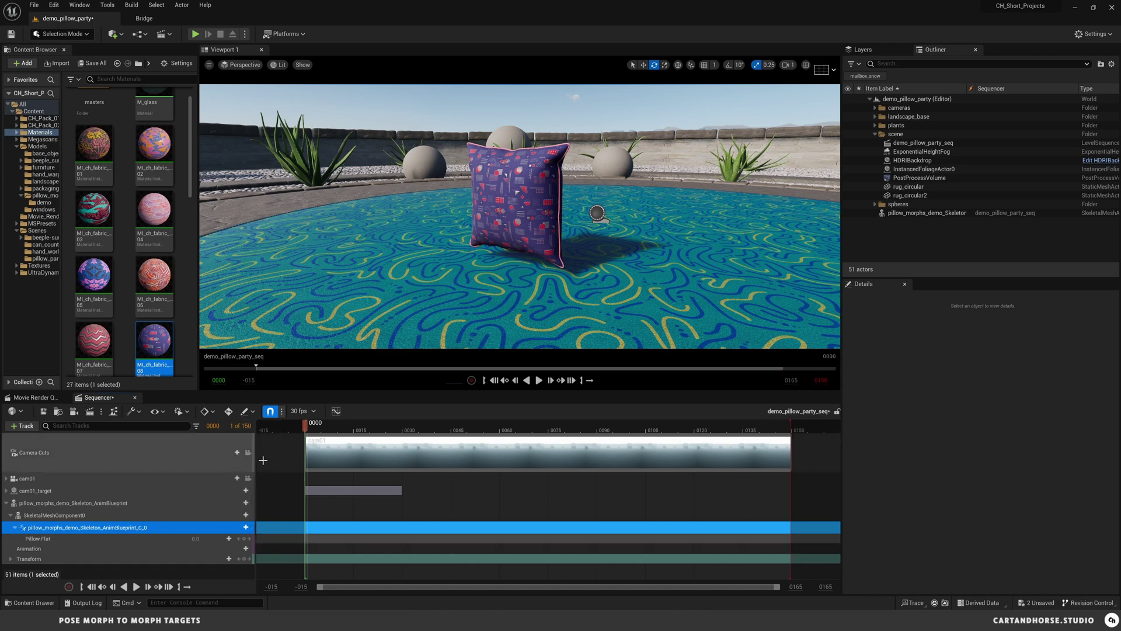
click(240, 527)
click(254, 489)
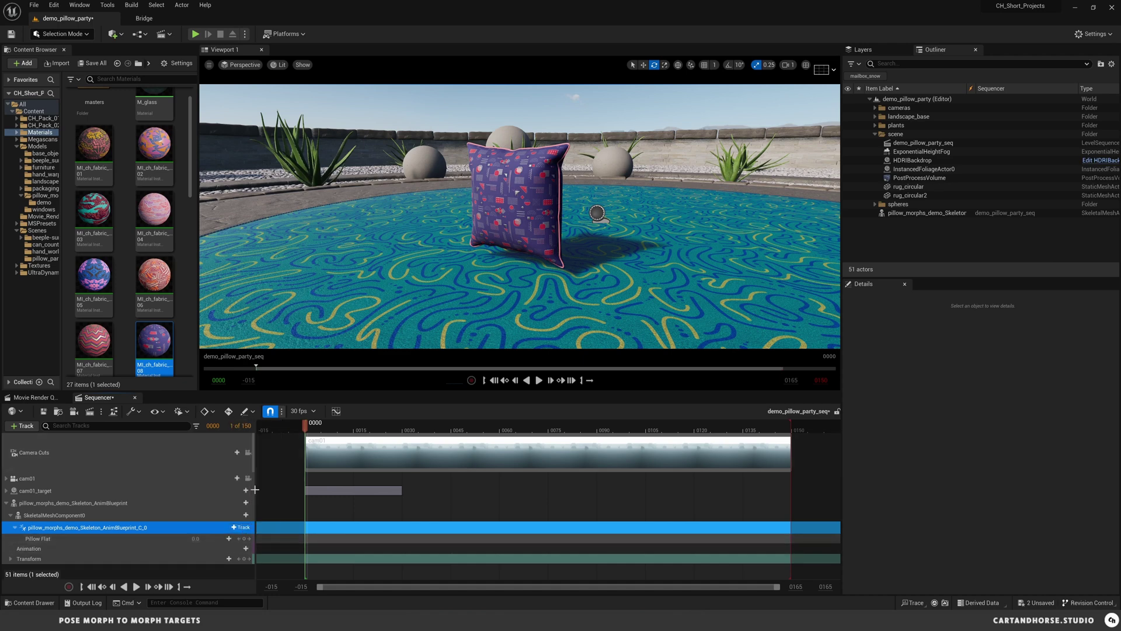
click(242, 526)
click(258, 495)
click(242, 526)
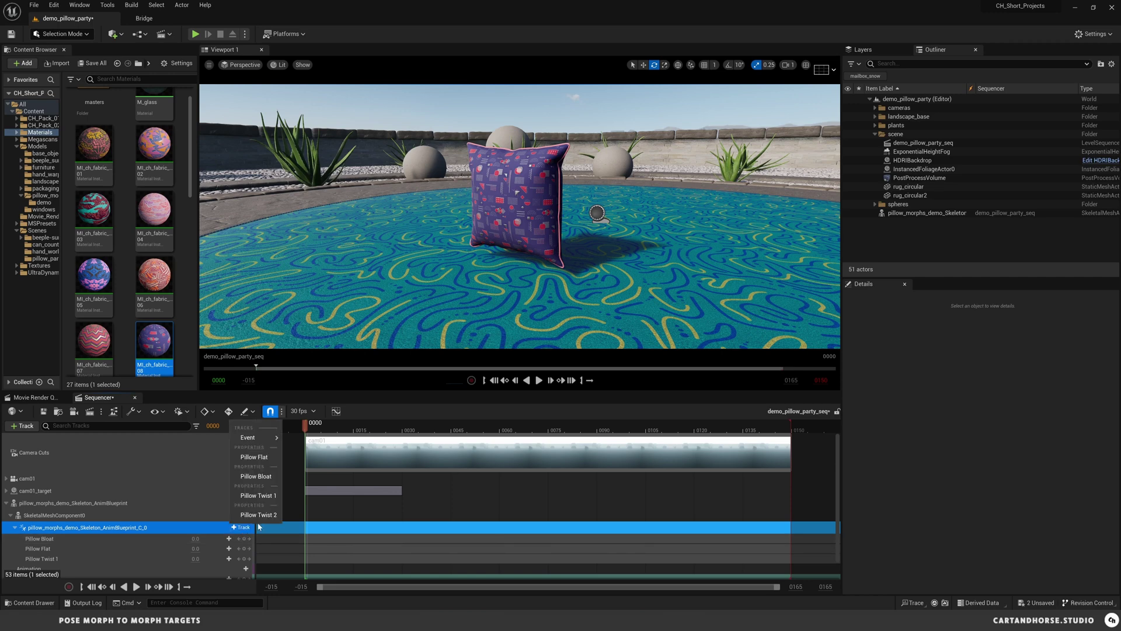
click(258, 514)
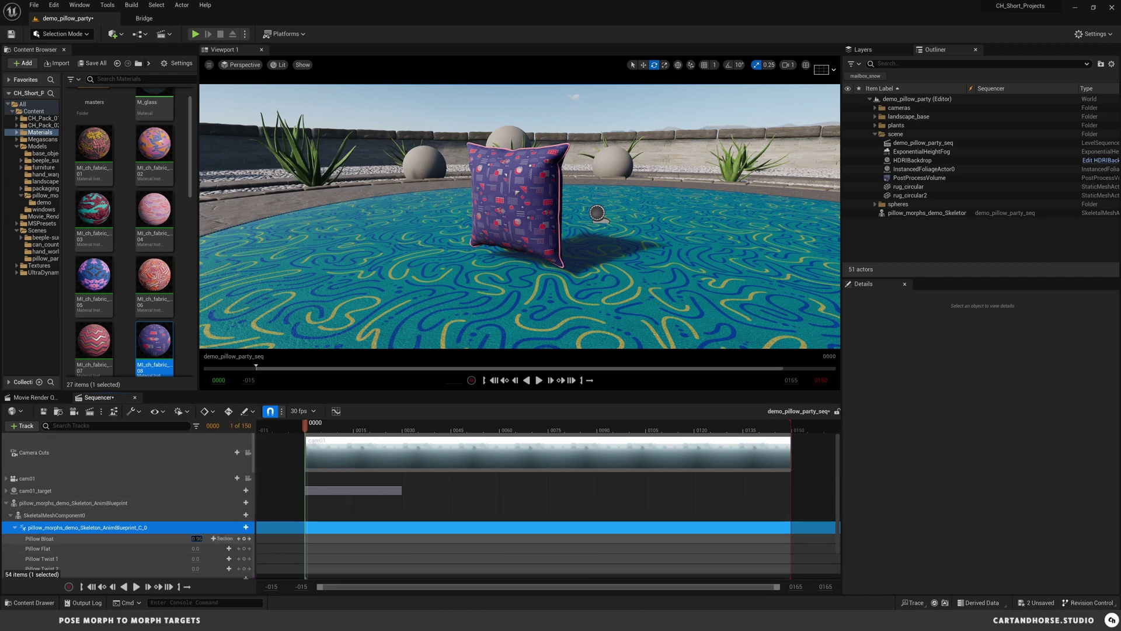
drag(202, 539, 199, 545)
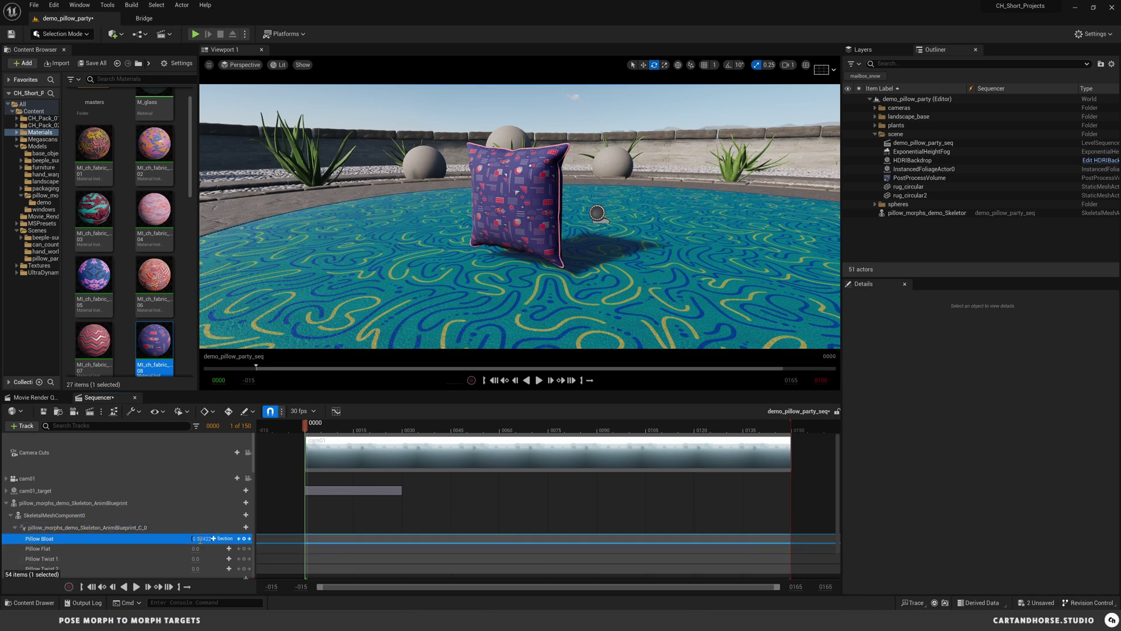
Add the pillow_morphs_demo_Anim sequence to the pillow's Animation track and extend its section past the end of the level sequence.
scroll(375, 503, down, 2)
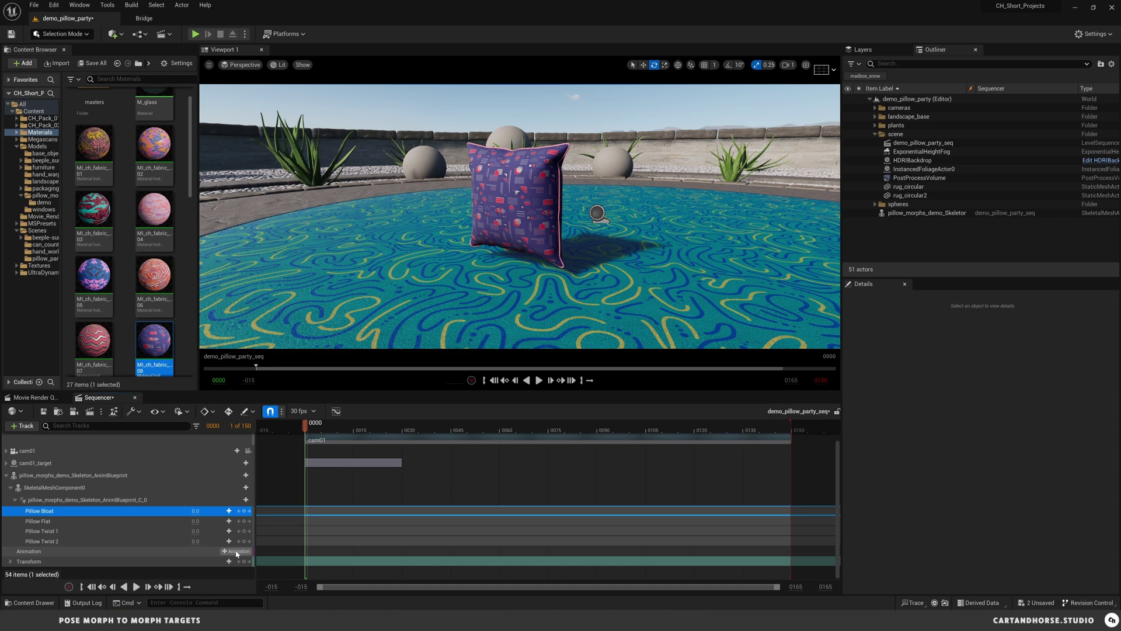
click(236, 551)
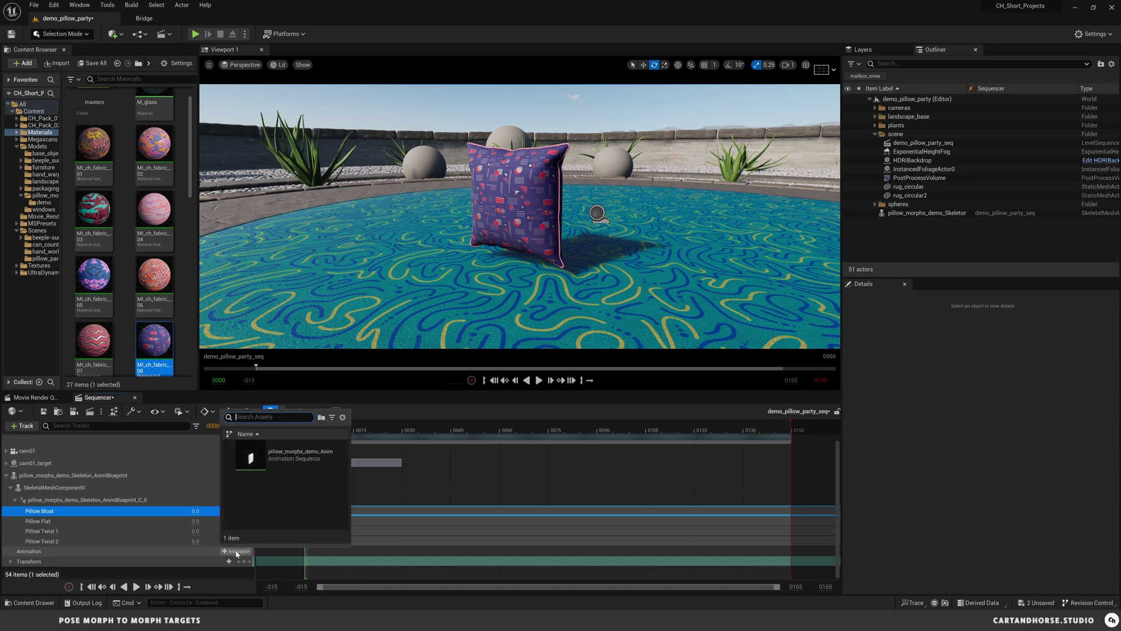
click(249, 459)
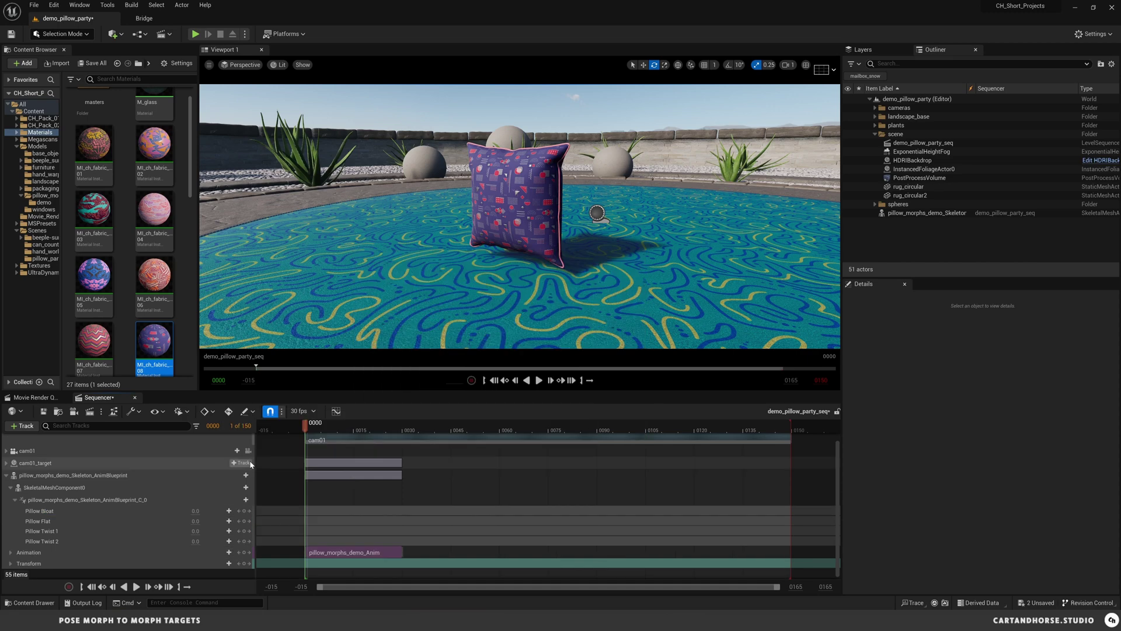
drag(401, 552, 834, 552)
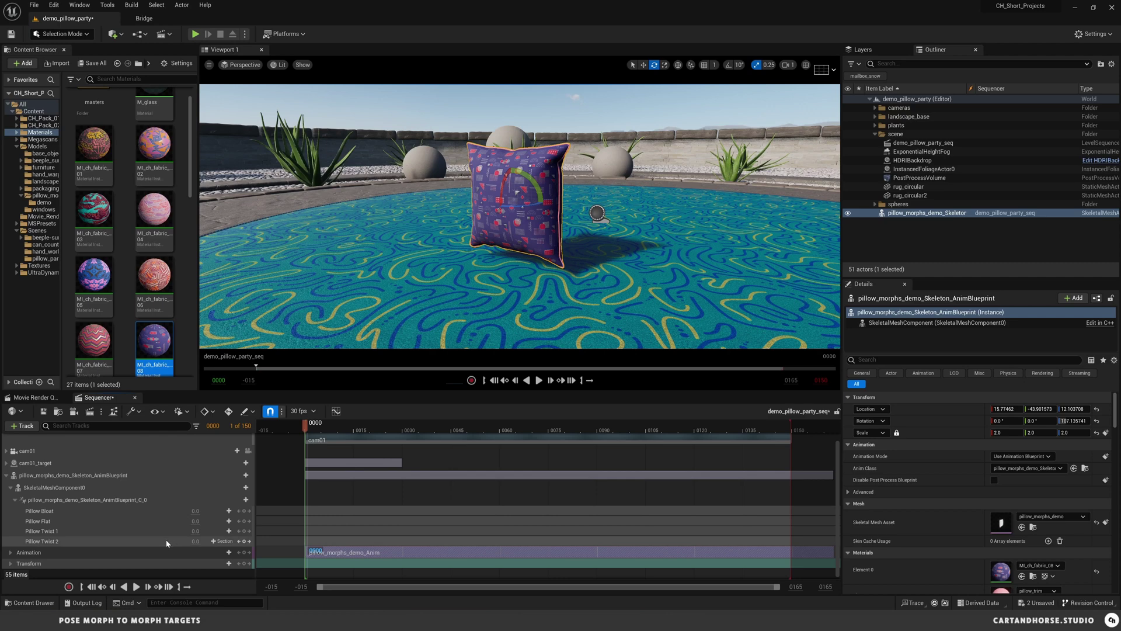
Try out the Pillow Bloat value on the pillow and reset it to 0.
drag(195, 510, 224, 510)
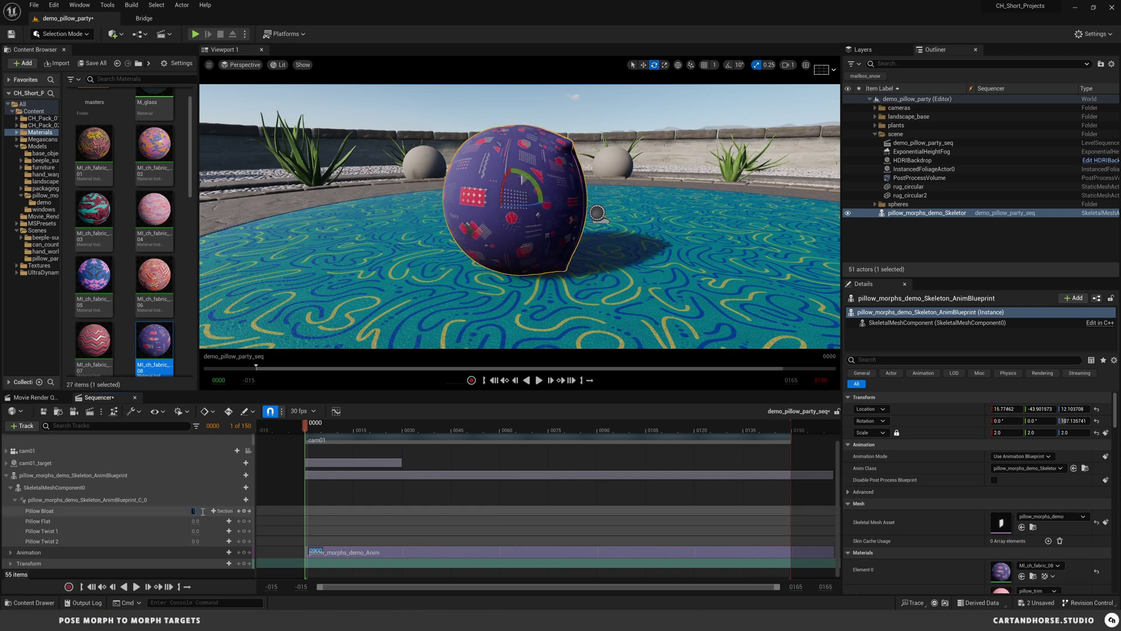
text(0)
key(Return)
text(0)
key(Return)
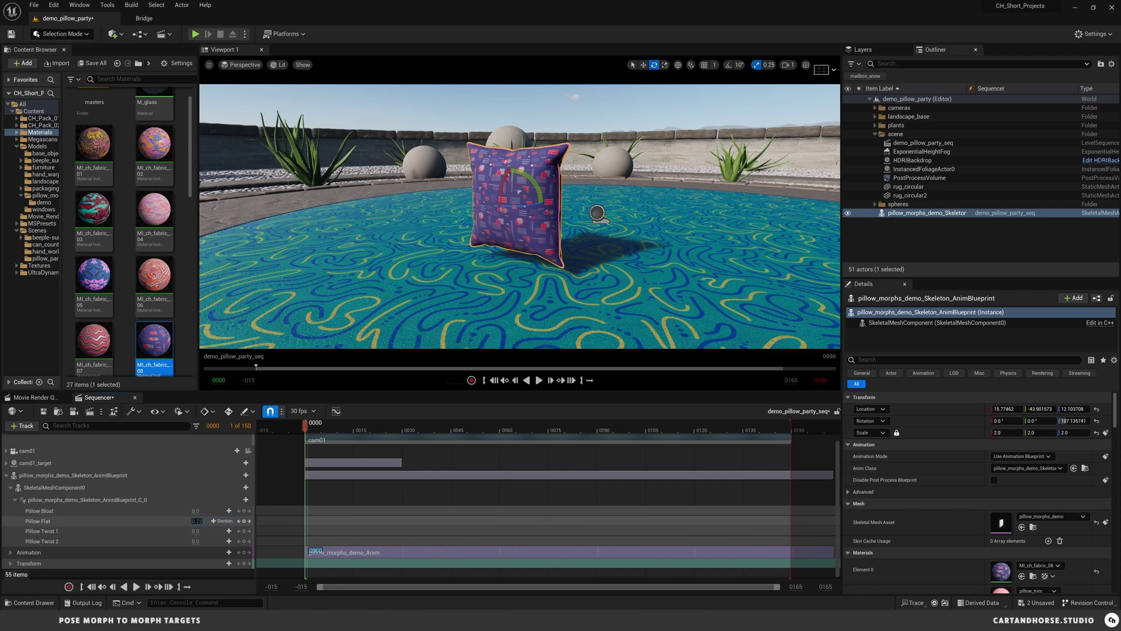
drag(197, 521, 225, 525)
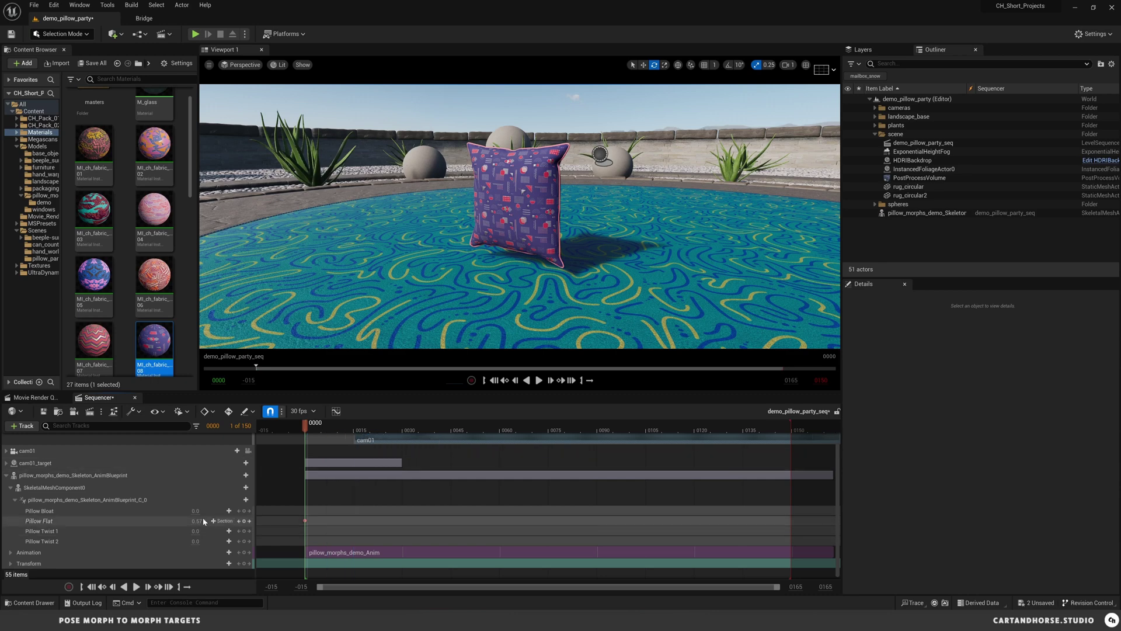
click(201, 521)
text(1)
key(Return)
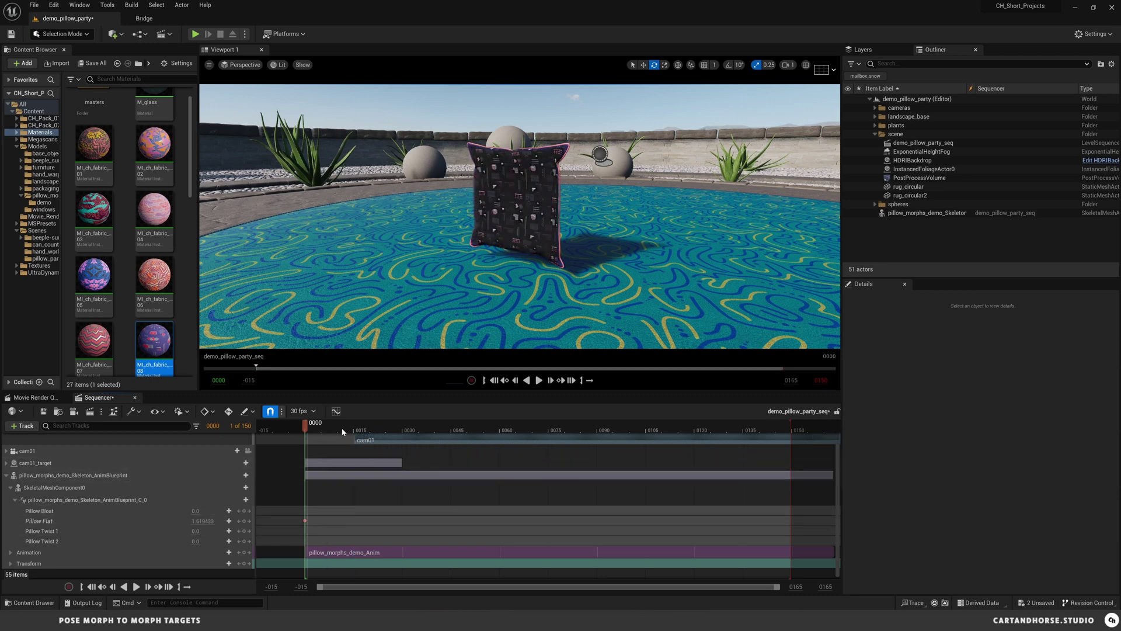
key(ctrl+z)
key(ctrl+z)
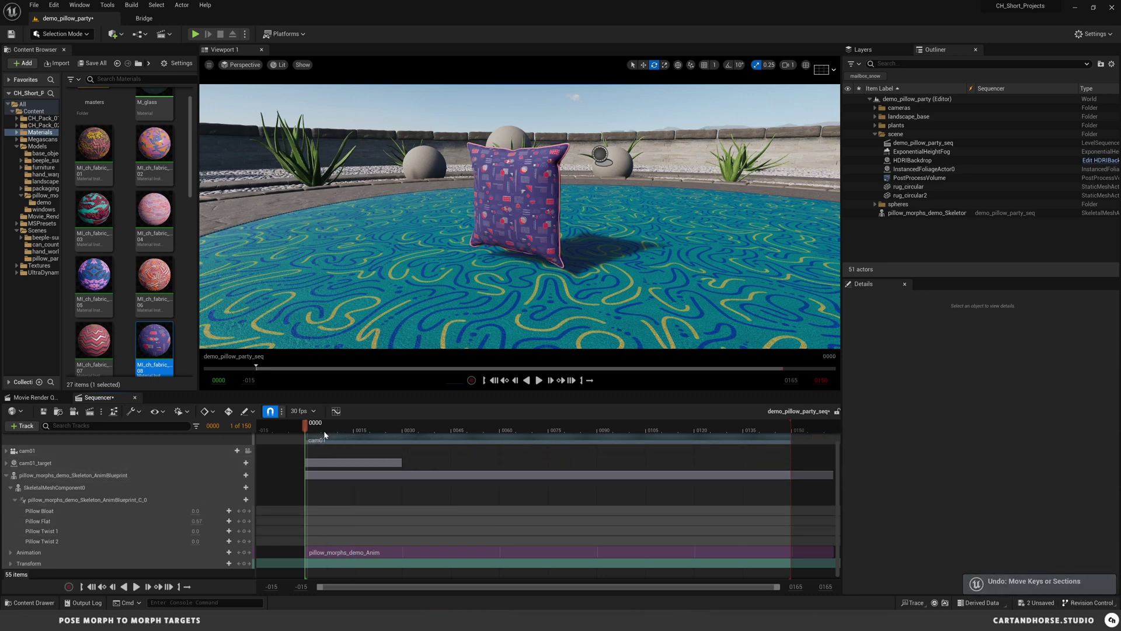
Key Pillow Flat at 1 on frame 8 and at 0 on frame 22.
drag(315, 427, 376, 429)
key(Return)
drag(198, 521, 234, 521)
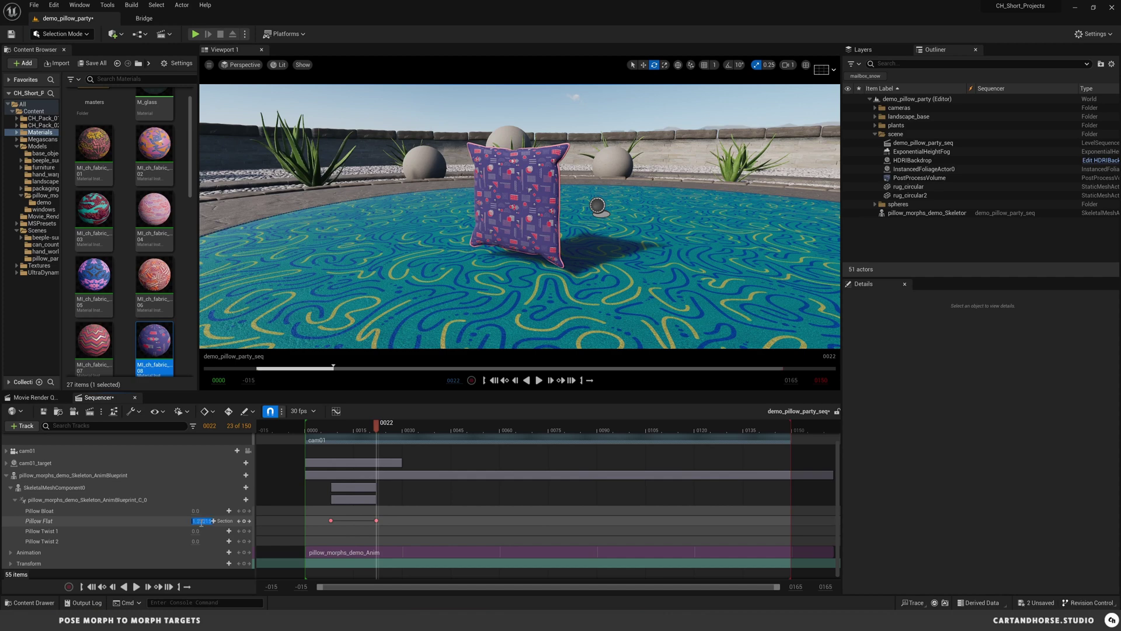
text(0)
key(Return)
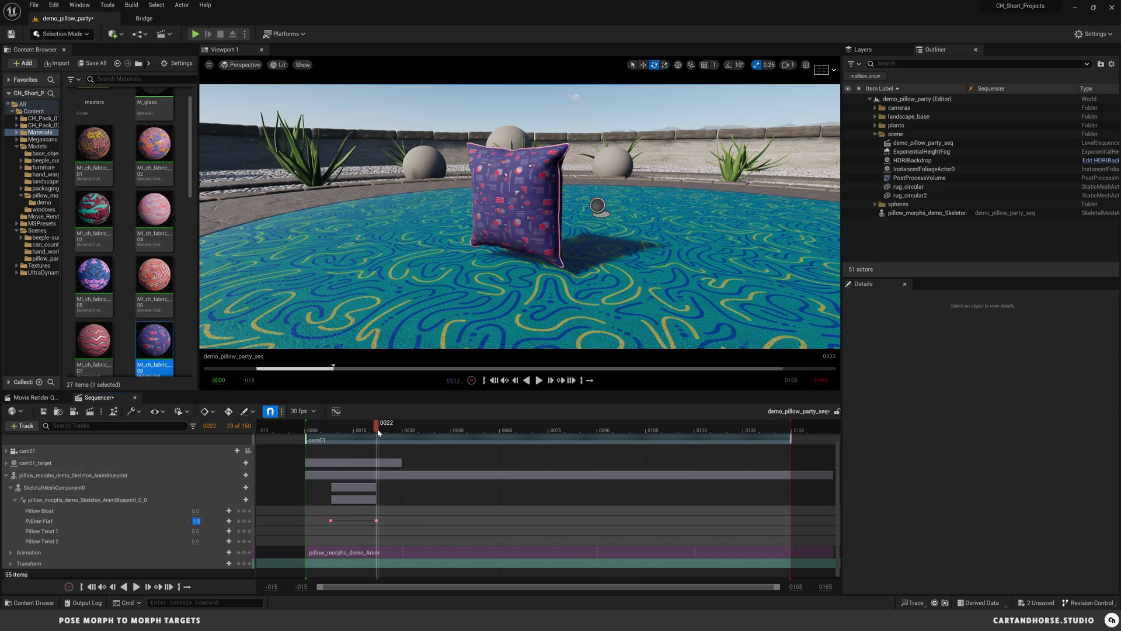
drag(377, 429, 331, 429)
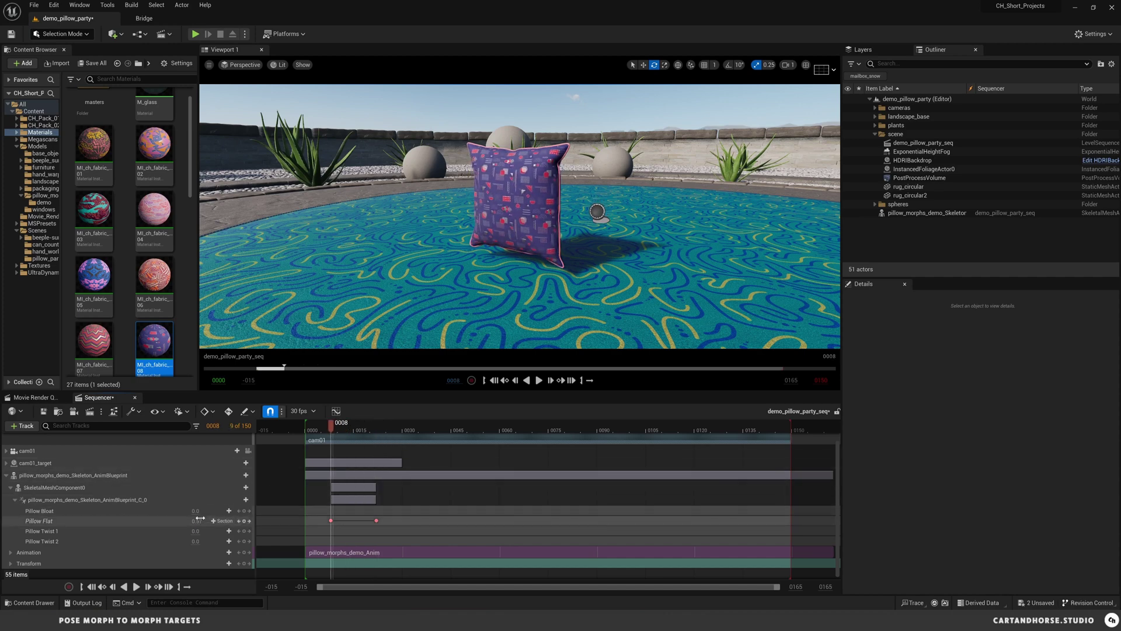
text(1)
key(Return)
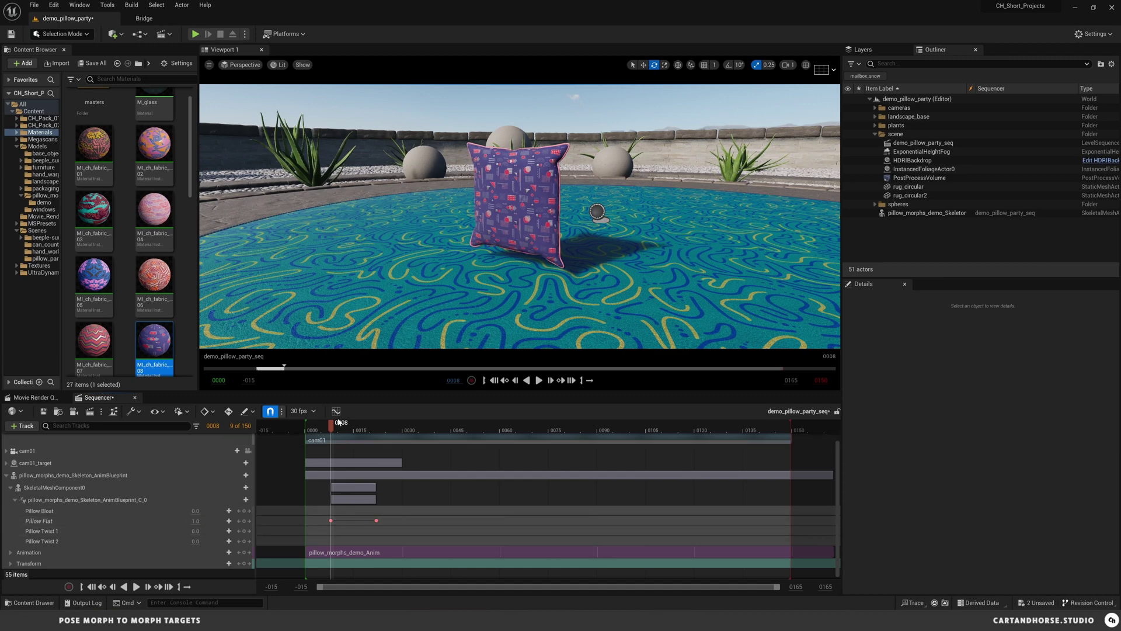
Move the second Pillow Flat key earlier to about frame 14 and play back the sequence from its start.
drag(309, 426, 412, 427)
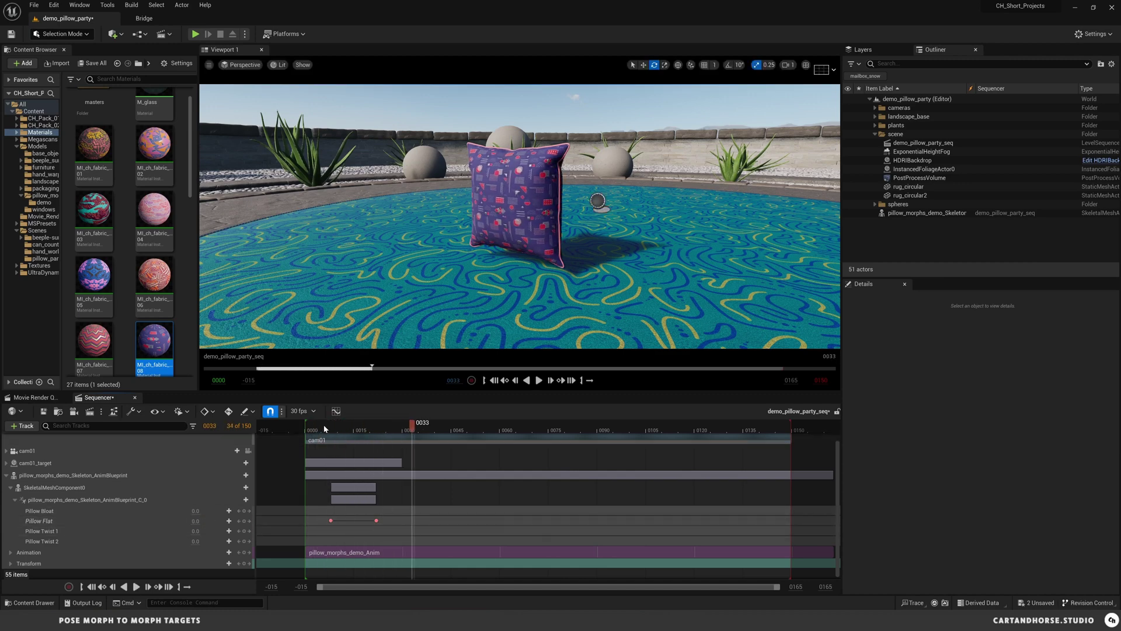
drag(378, 521, 351, 520)
click(310, 431)
key(space)
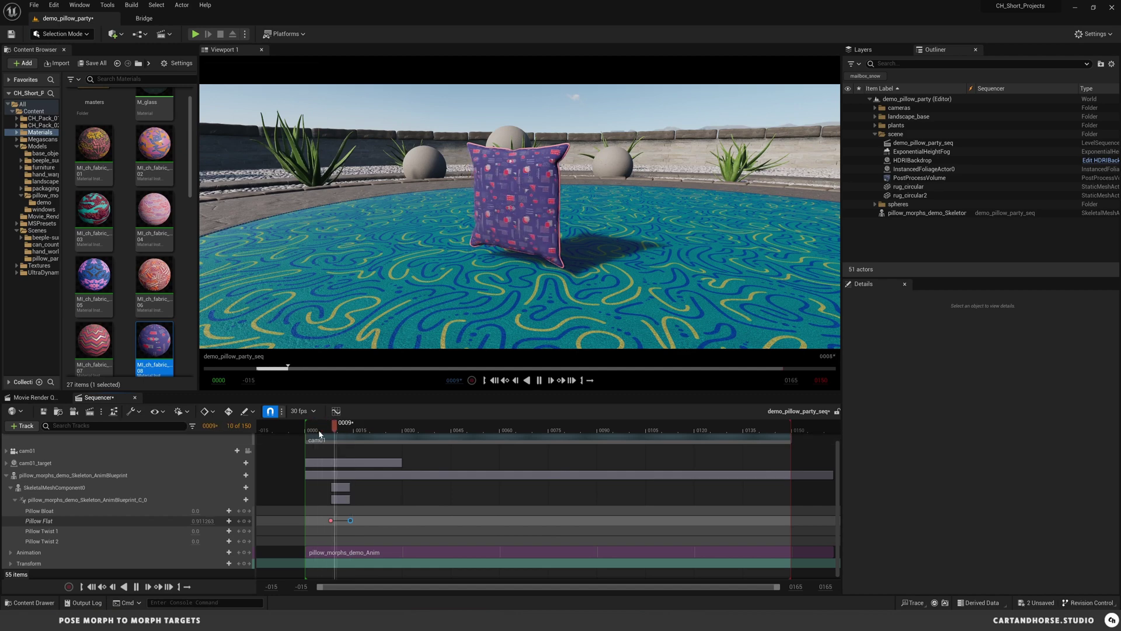
key(space)
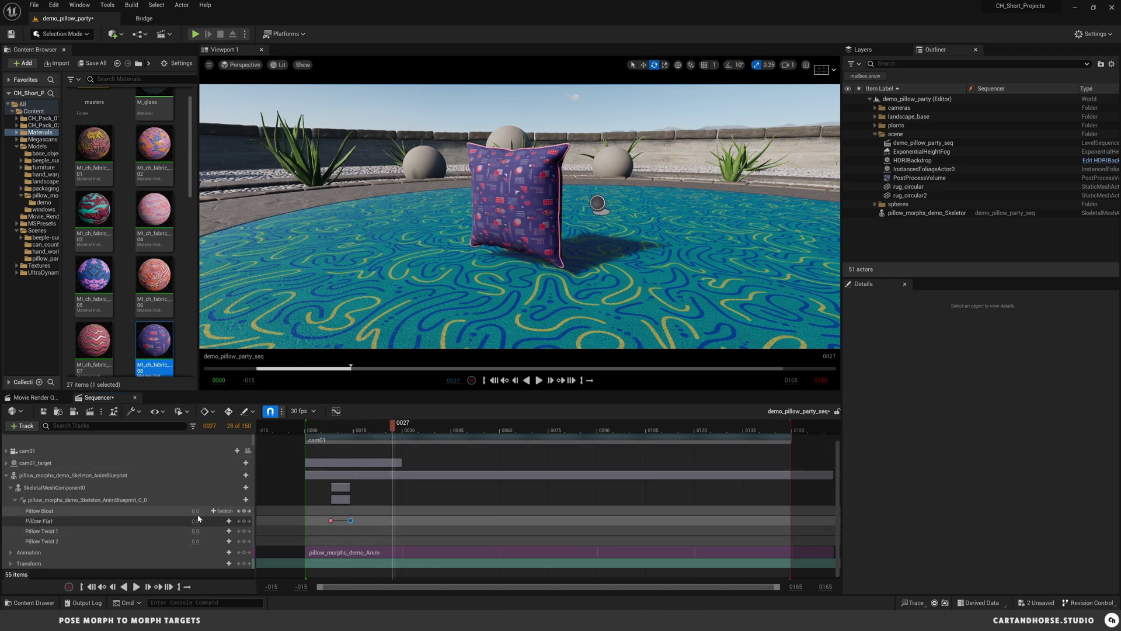
Key Pillow Bloat at 0 on frame 27 and at 1 on frame 38, and play back the morphs.
click(428, 429)
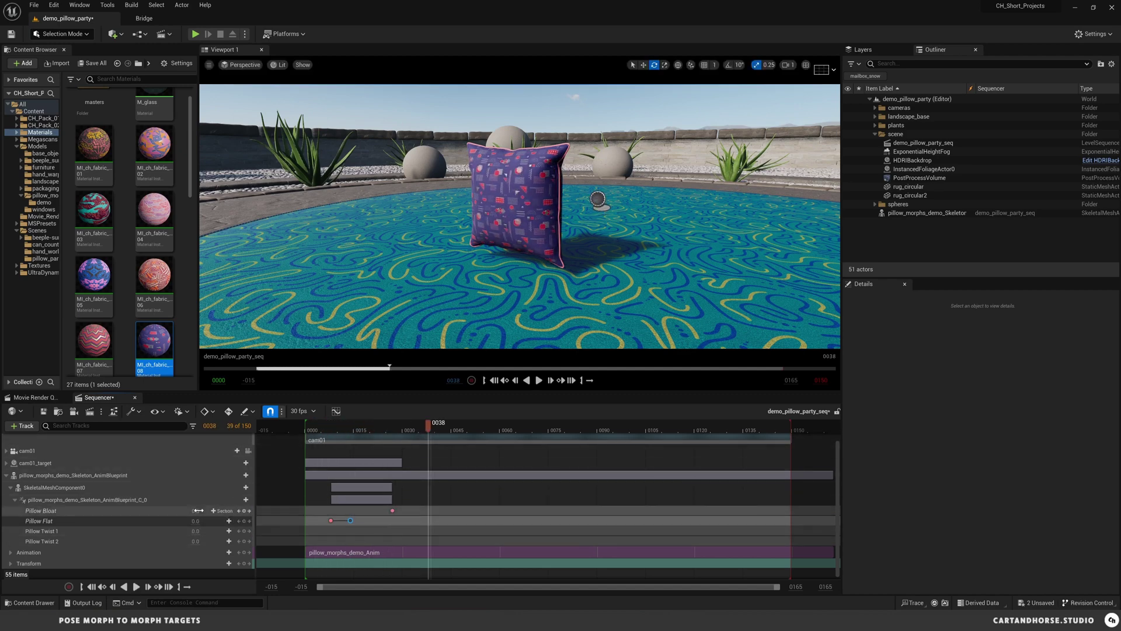
text(1)
key(Return)
drag(409, 430, 362, 433)
key(space)
key(space)
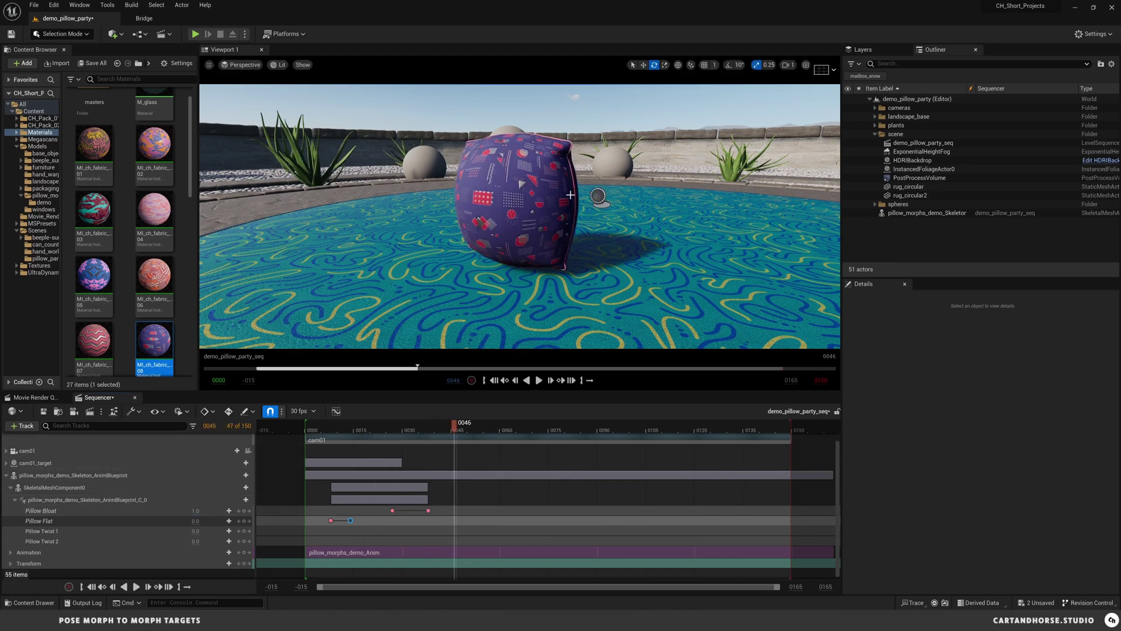
Open the pillow_party level from the Scenes subfolder, together with its pillow_party_seq level sequence.
click(507, 234)
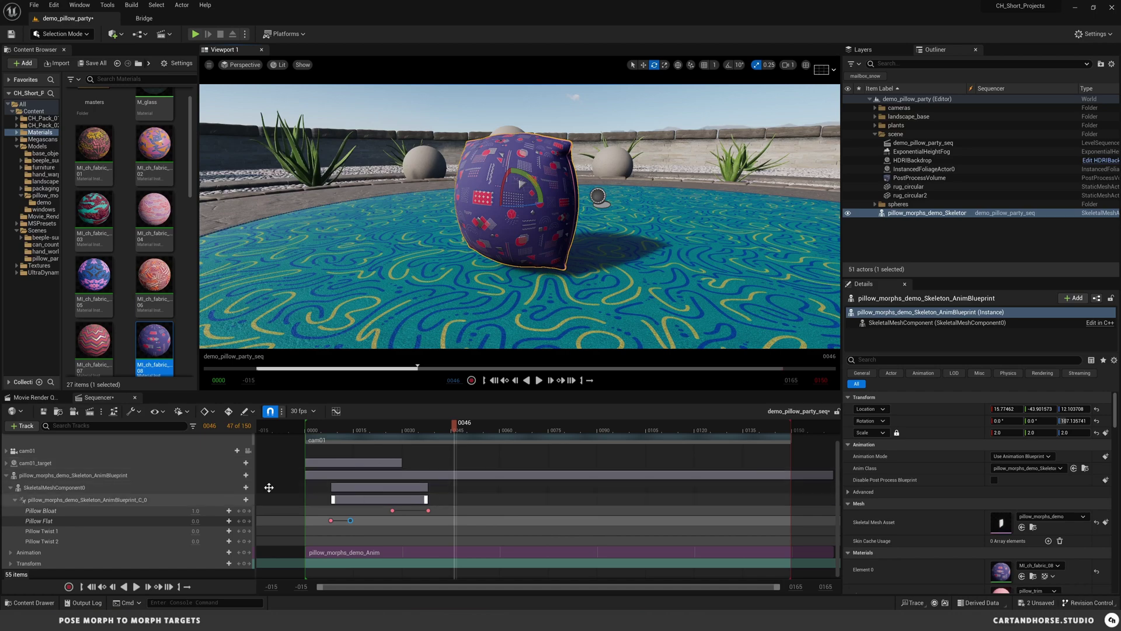
mouse_move(527, 284)
right_down()
mouse_move(552, 279)
mouse_move(540, 279)
right_up()
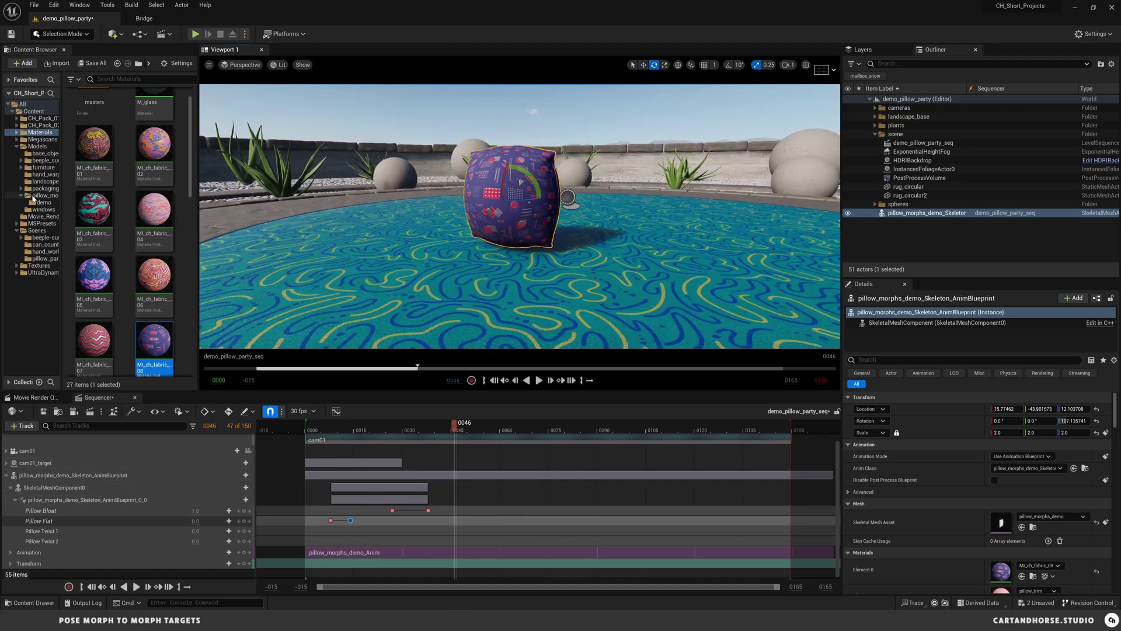
click(42, 258)
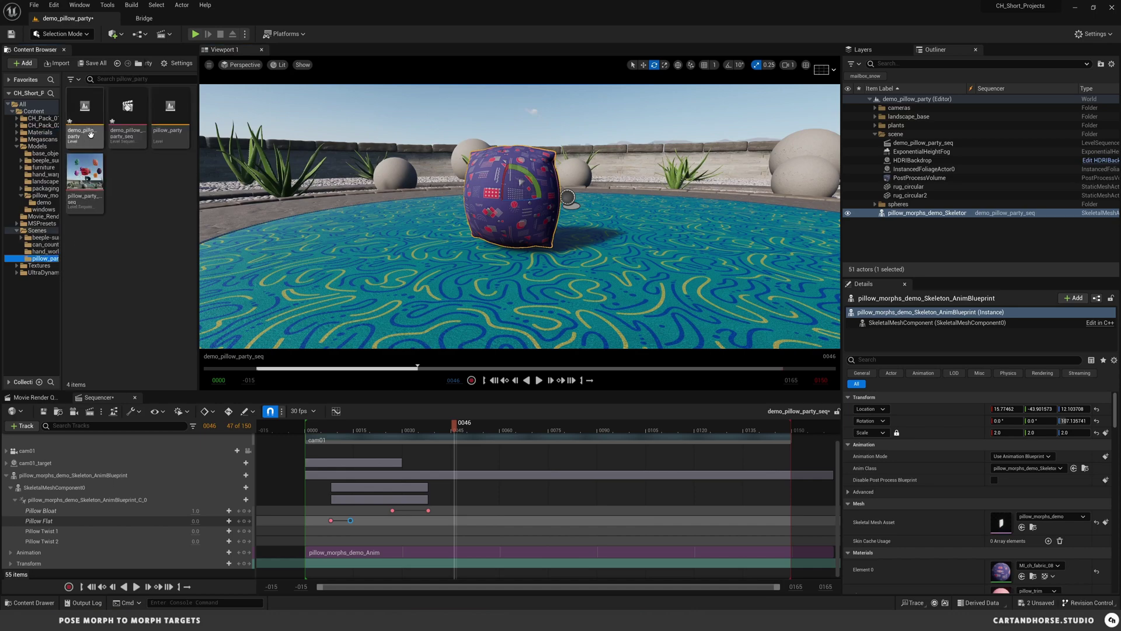
double_click(170, 114)
click(580, 408)
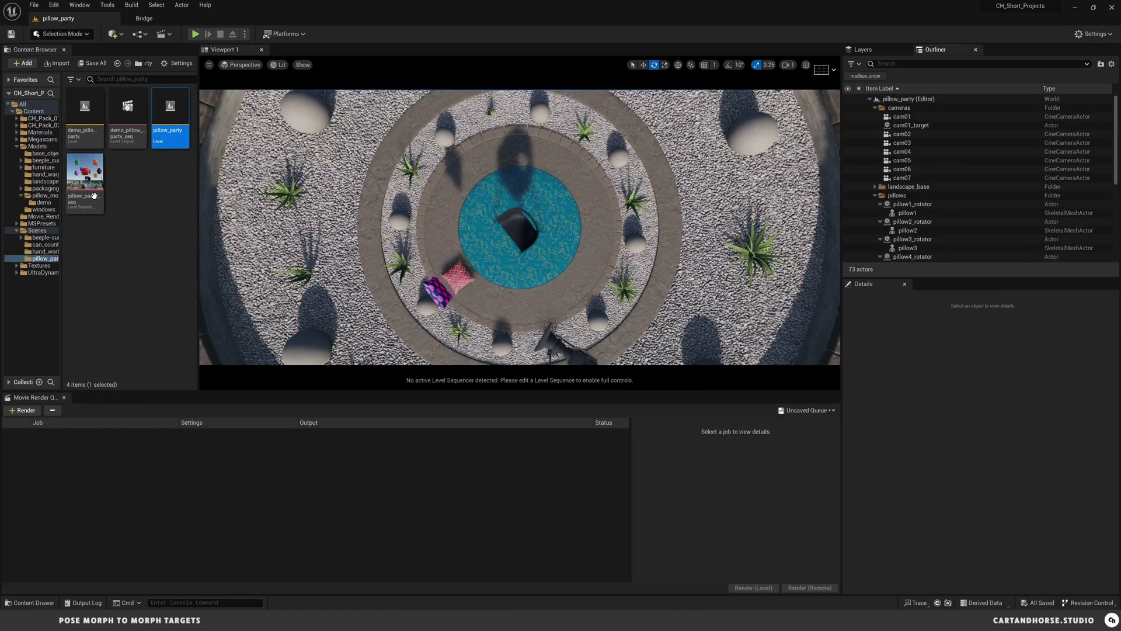
double_click(85, 181)
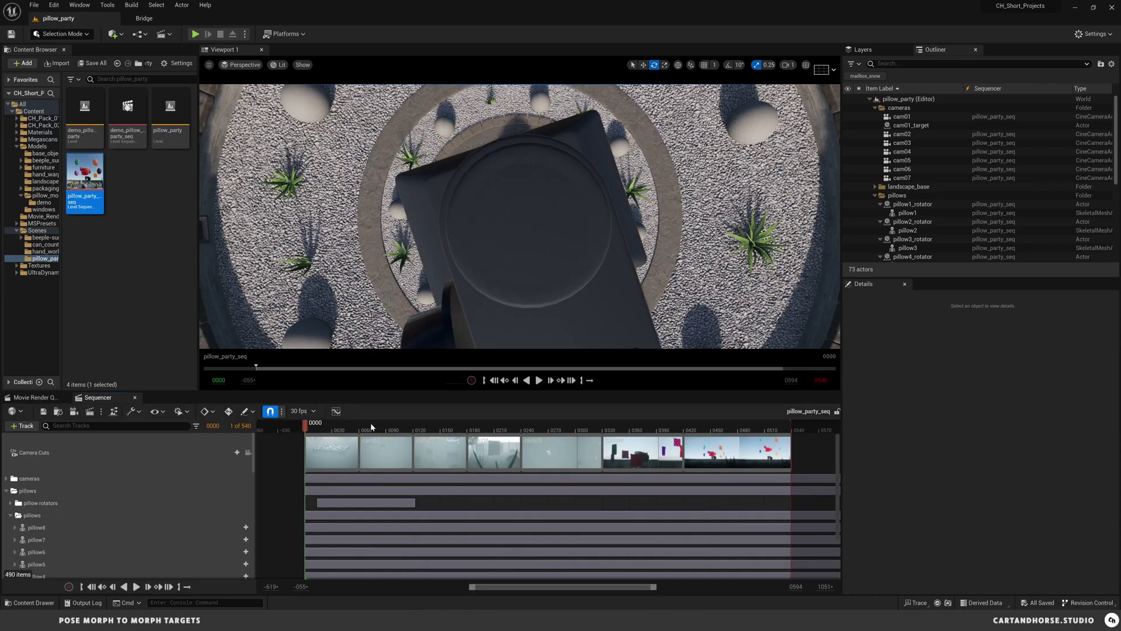
Lock the viewport to the camera cuts and scrub through pillow_party_seq to about frame 510, examining the pillow morphs in each shot.
click(248, 452)
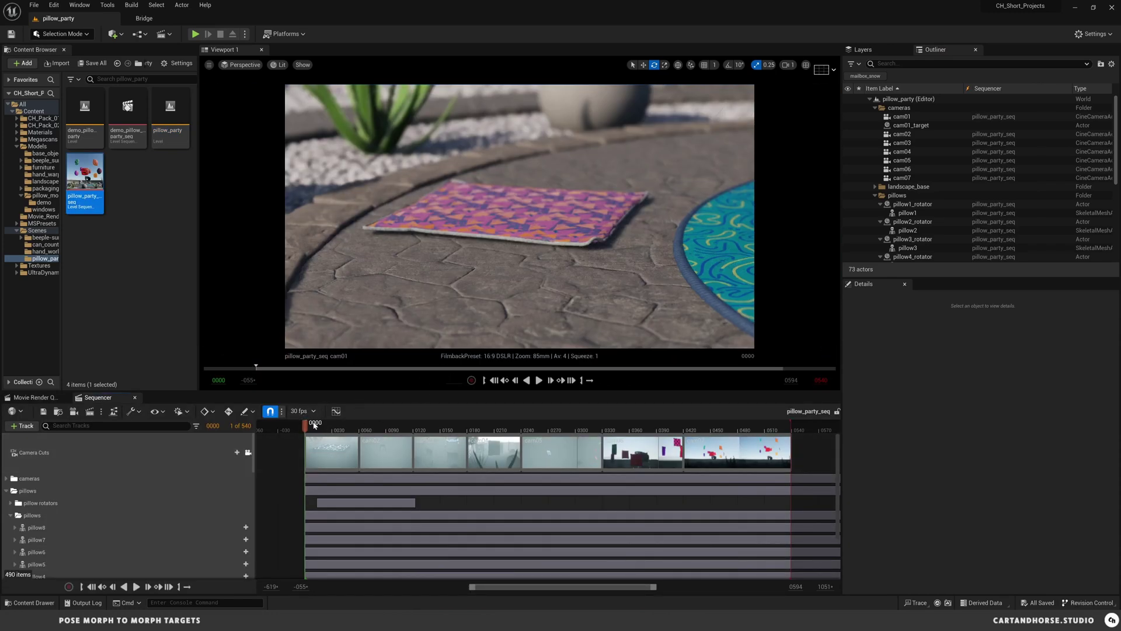
drag(314, 424, 429, 428)
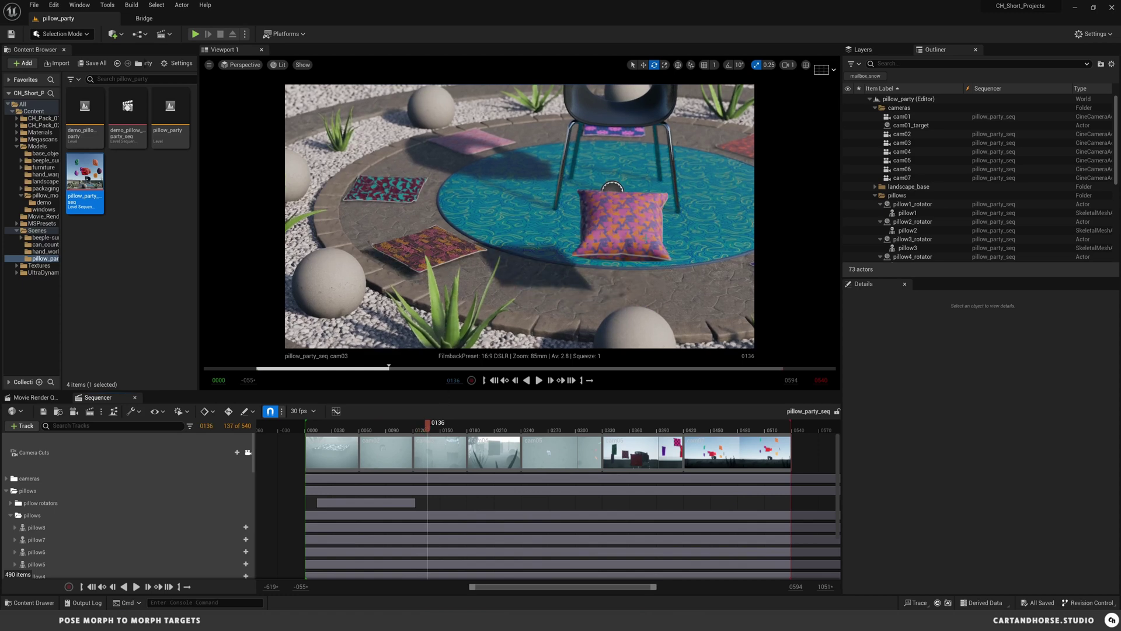
drag(428, 426, 487, 434)
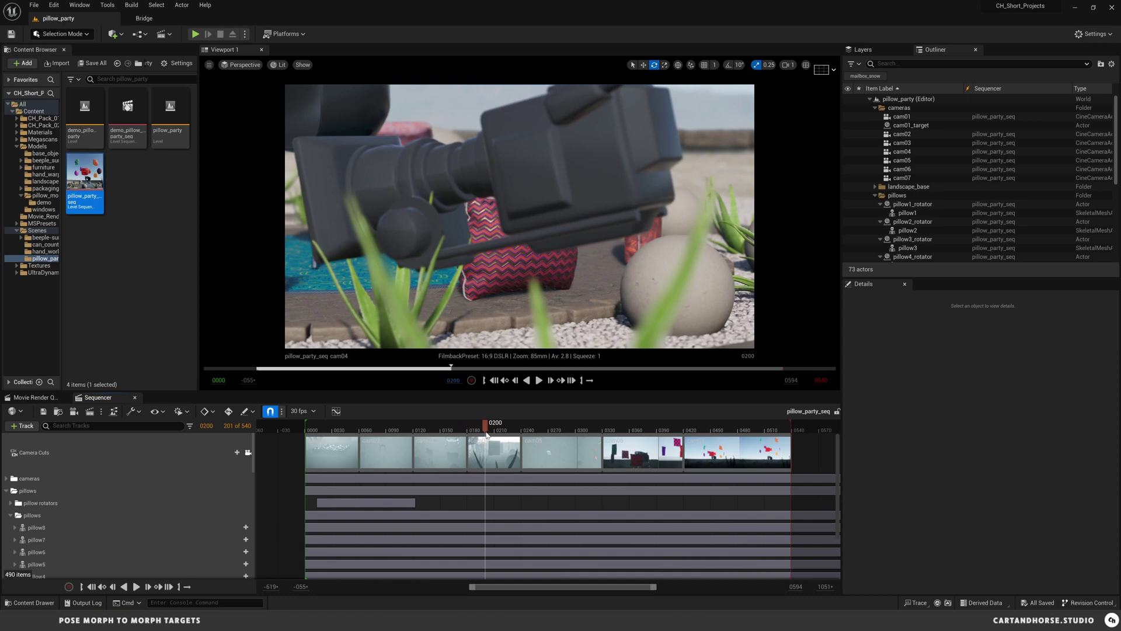
click(536, 206)
key(w)
key(g)
key(Escape)
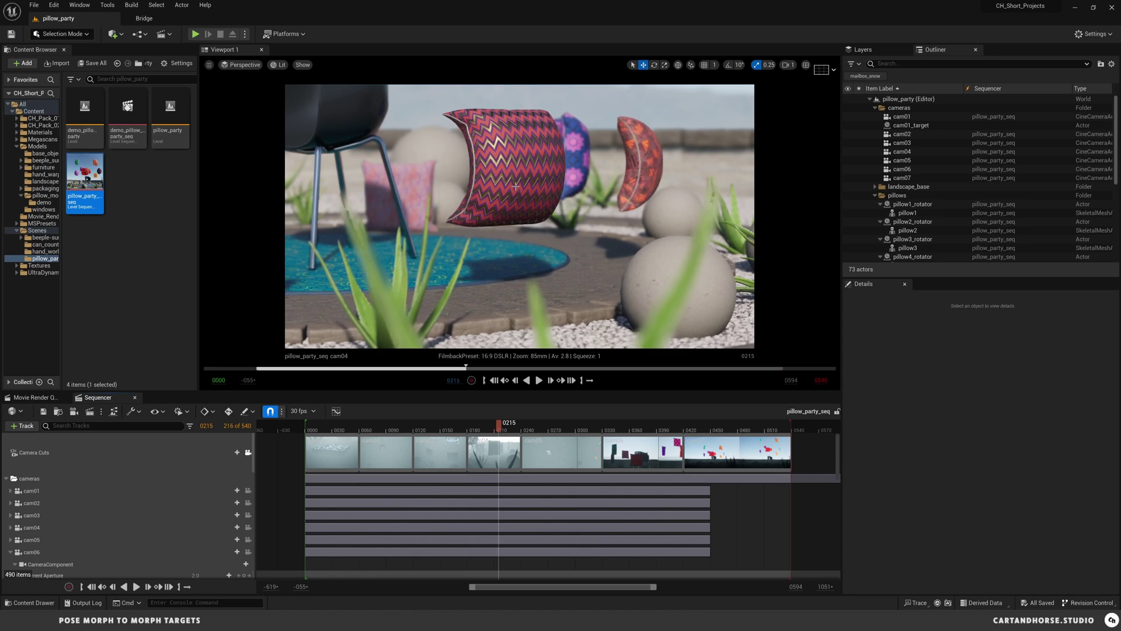
click(508, 430)
drag(487, 435, 769, 425)
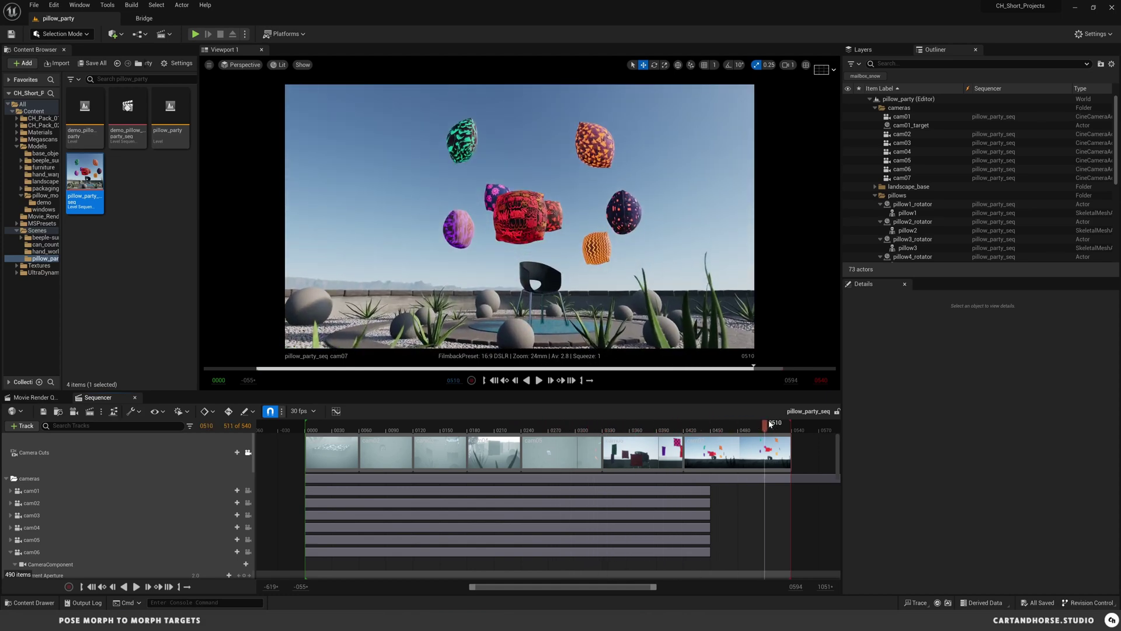